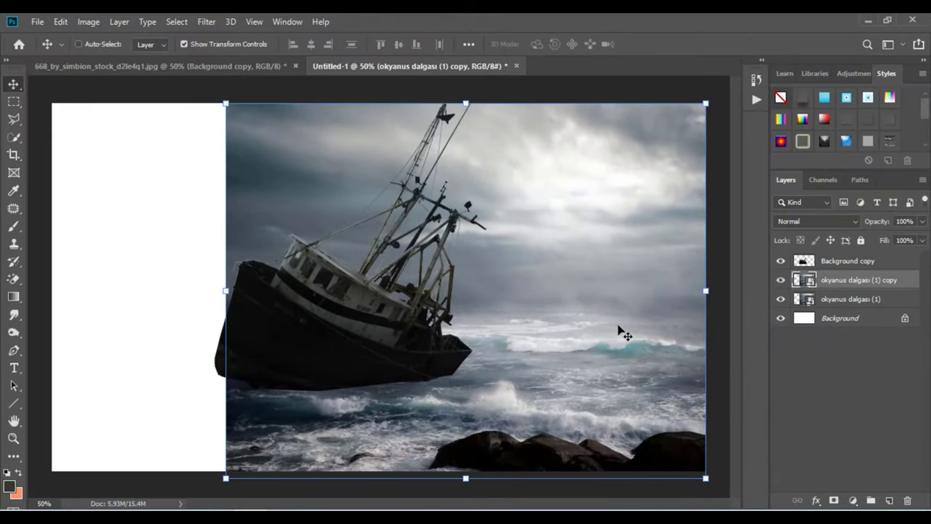
Step: Flip the sea copy horizontally and slide it into the white gap on the left
left_click_drag(620, 332, 446, 324)
right_click(498, 306)
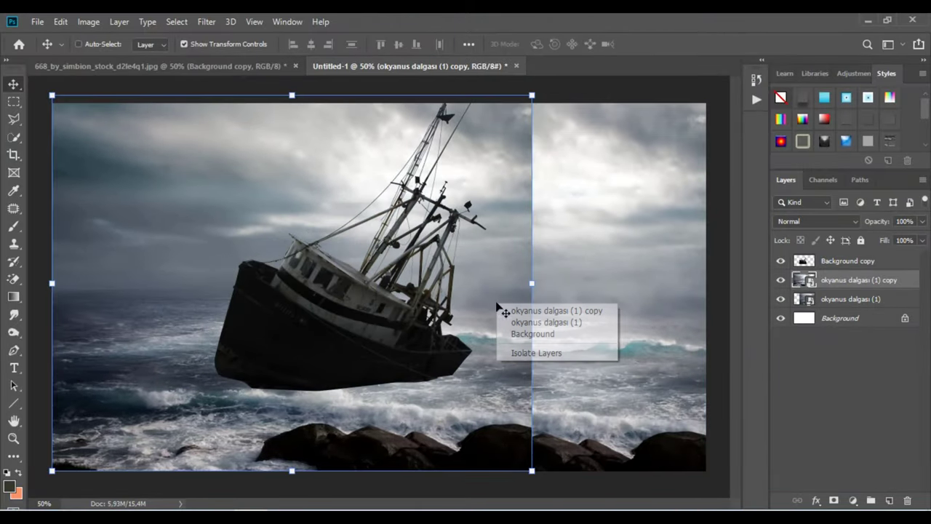
left_click(539, 310)
key("ctrl+t")
right_click(457, 285)
left_click(528, 441)
mouse_move(470, 385)
left_mouse_down()
mouse_move(371, 376)
mouse_move(230, 392)
mouse_move(329, 390)
left_mouse_up()
key("Return")
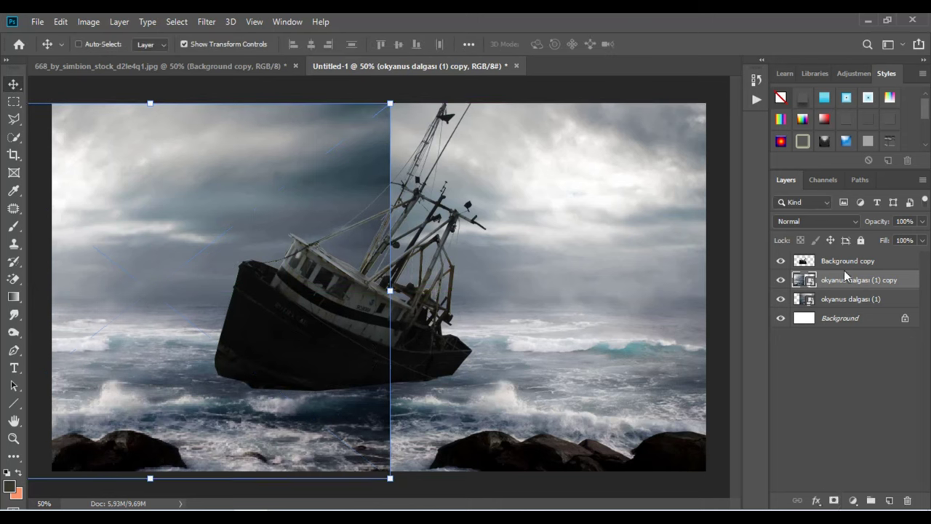
Step: Add a layer mask to the sea copy and paint black along the vertical seam
left_click(833, 500)
key("b")
right_click(375, 186)
key("Escape")
mouse_move(356, 138)
left_mouse_down()
mouse_move(415, 415)
mouse_move(393, 400)
left_mouse_up()
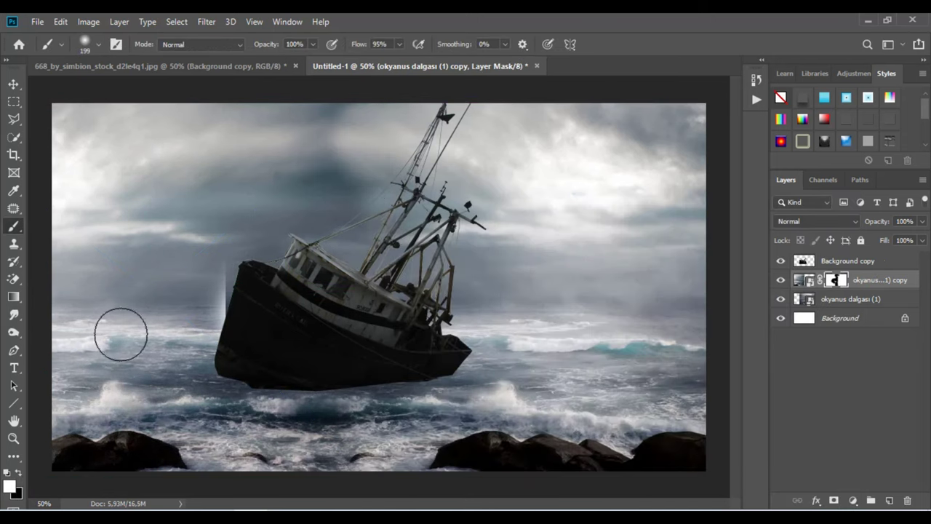
Step: Enlarge the sea layer to about 115%, reposition it, and blend it beside the rocks
key("ctrl+t")
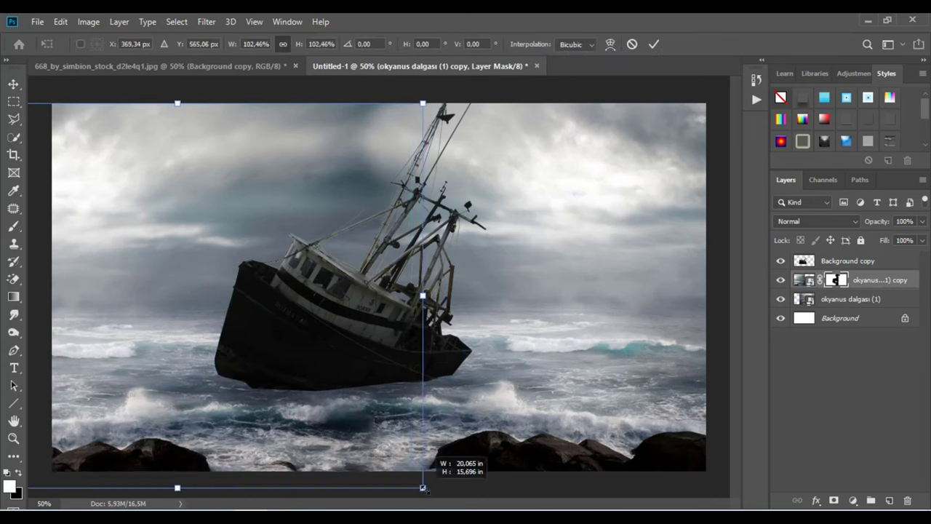
left_click_drag(436, 461, 467, 494)
left_click_drag(313, 394, 331, 399)
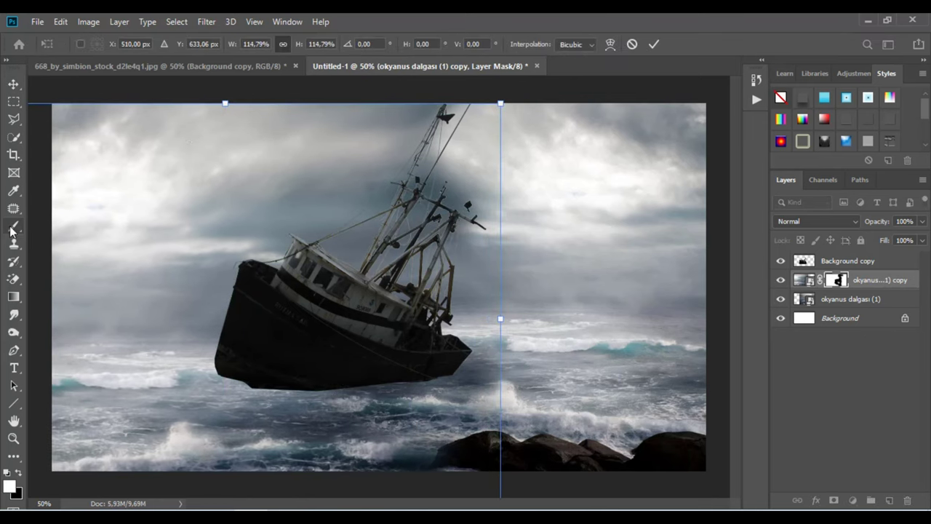
key("Return")
key("x")
left_click_drag(494, 458, 428, 427)
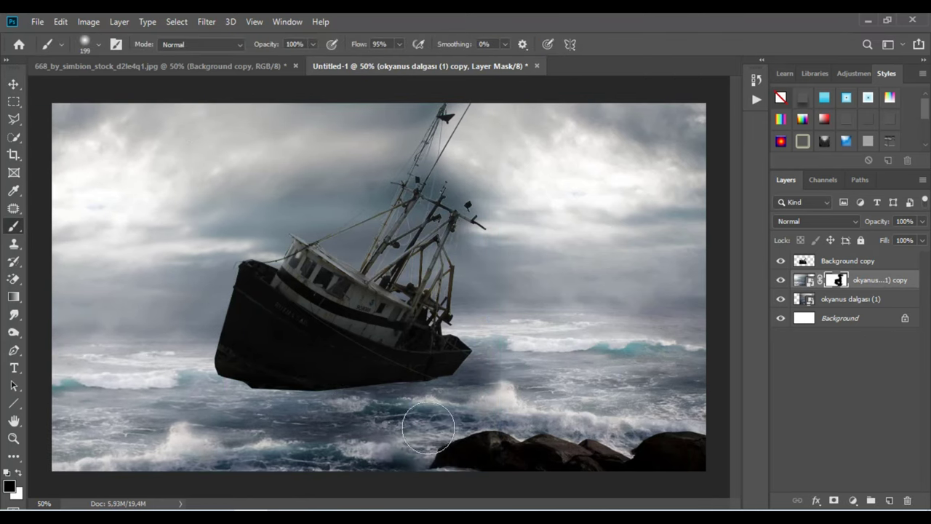
Step: Merge the two sea layers into one
left_click(877, 300)
left_click(889, 282, "shift")
right_click(889, 282)
left_click(826, 292)
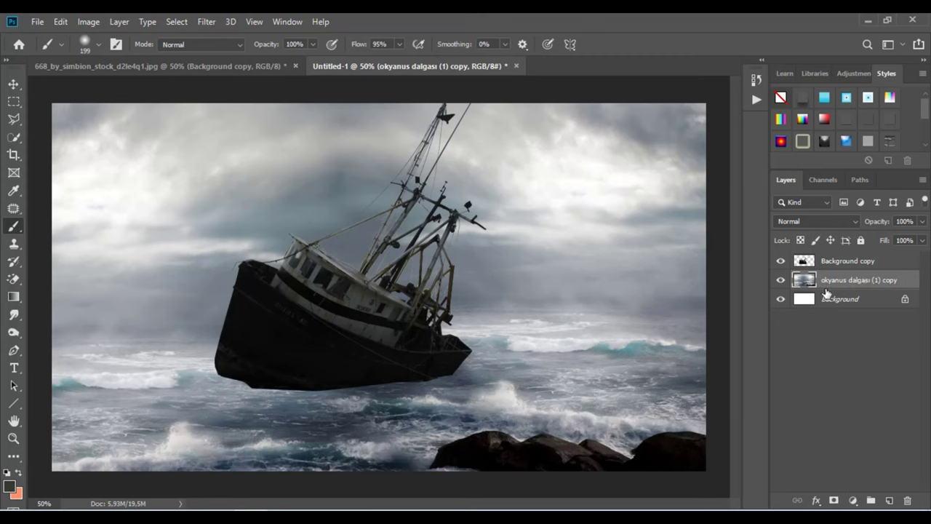
Step: Hide the boat and mask out the top of the sea with a large soft round brush
key("s")
left_click(781, 260)
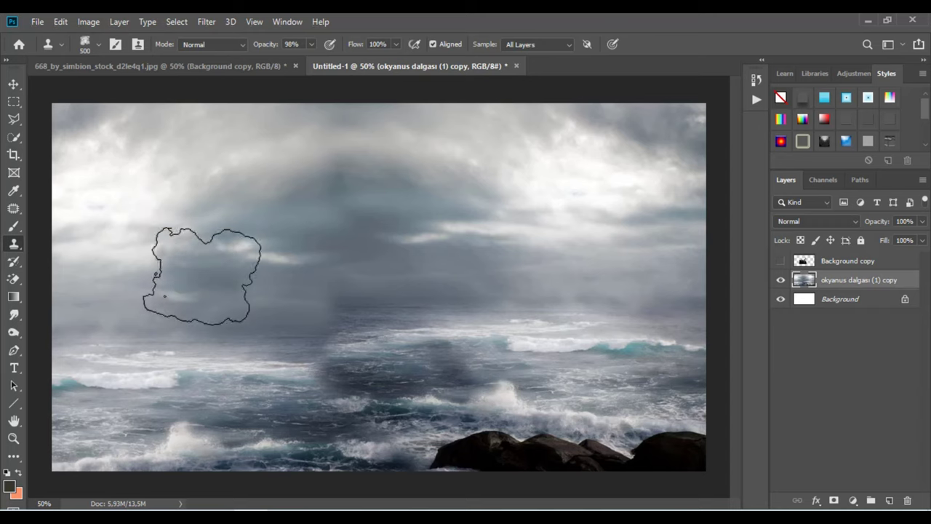
right_click(253, 201)
double_click(334, 297)
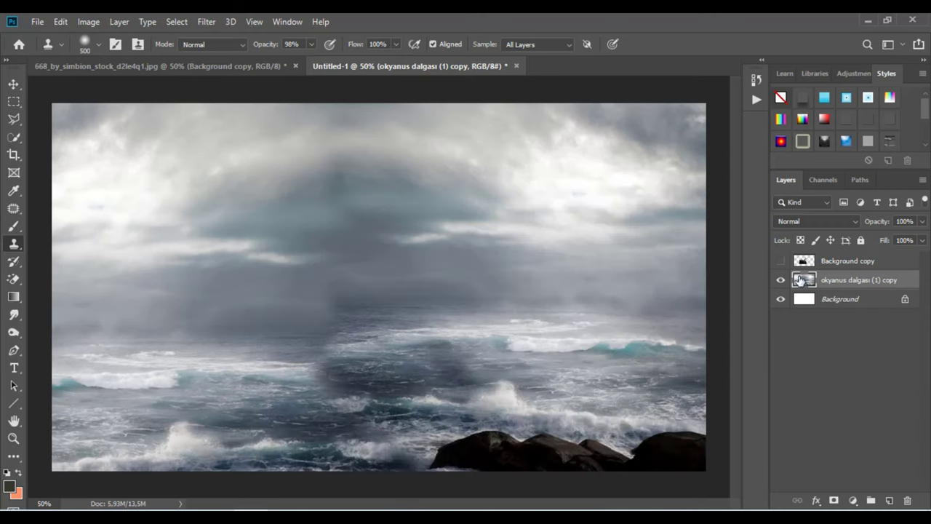
left_click(833, 500)
key("b")
right_click(441, 198)
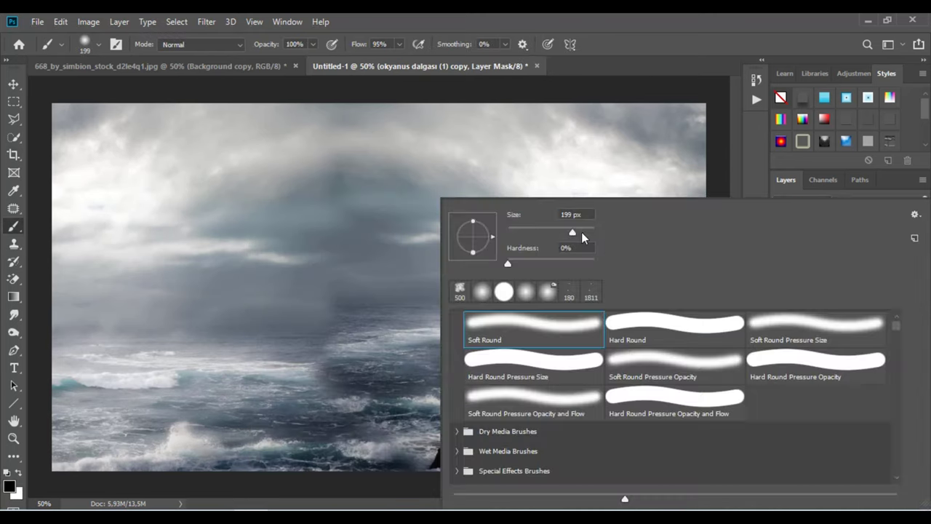
left_click_drag(677, 146, 89, 144)
Step: Add a grey Solid Color fill beneath the sea and fade the horizon into mist
left_click(844, 299)
left_click(854, 501)
left_click(861, 258)
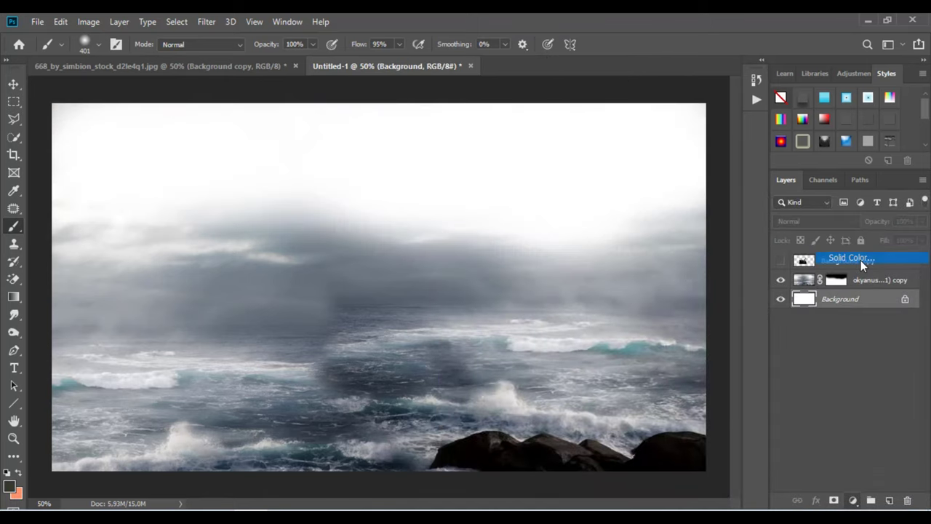
left_click(806, 267)
left_click(836, 279)
mouse_move(509, 276)
left_mouse_down()
mouse_move(21, 203)
mouse_move(184, 253)
mouse_move(628, 248)
left_mouse_up()
Step: Show the boat, duplicate the sea above it, and mask the hull back into view
left_click(780, 260)
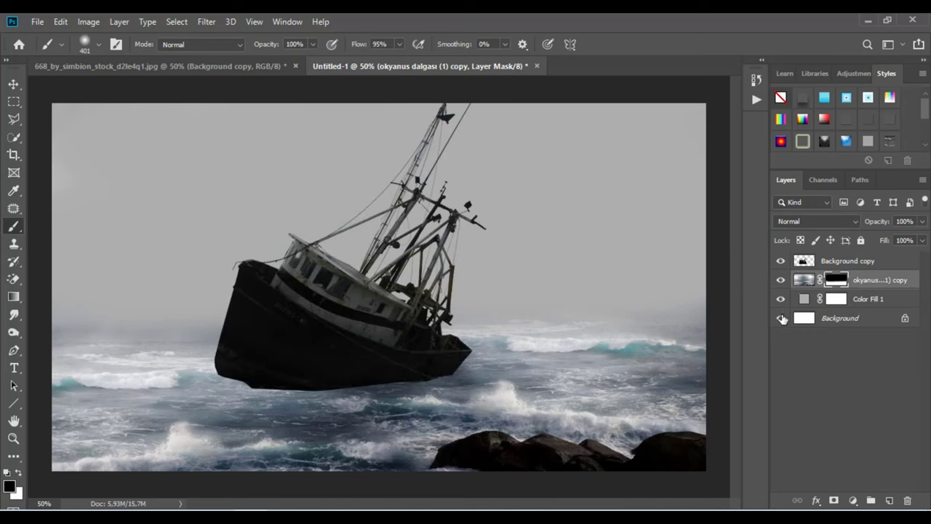
left_click_drag(884, 279, 889, 501)
left_click_drag(873, 298, 873, 256)
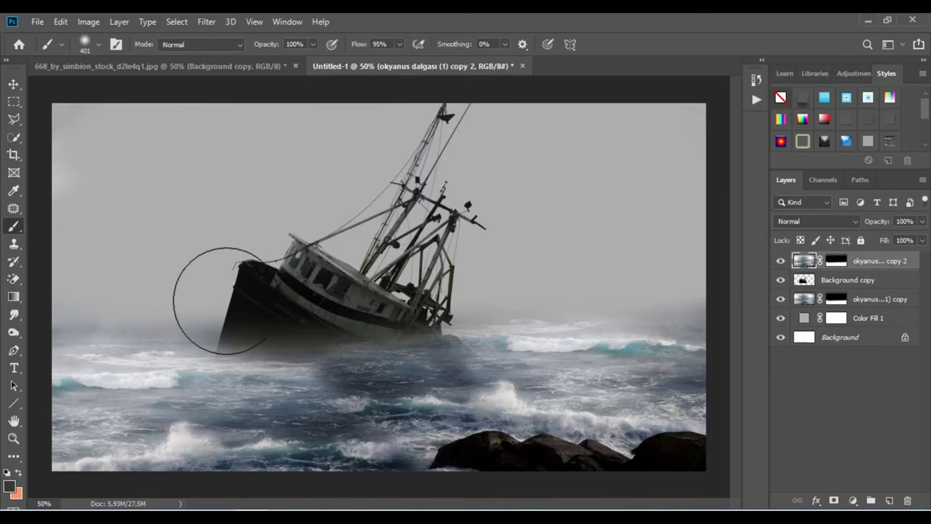
left_click(837, 260)
mouse_move(248, 282)
left_mouse_down()
mouse_move(395, 291)
mouse_move(386, 314)
mouse_move(249, 317)
left_mouse_up()
Step: Paint waves over the hull's lower edge with a 31 px white brush at 41% opacity
scroll(277, 370, "up", 1)
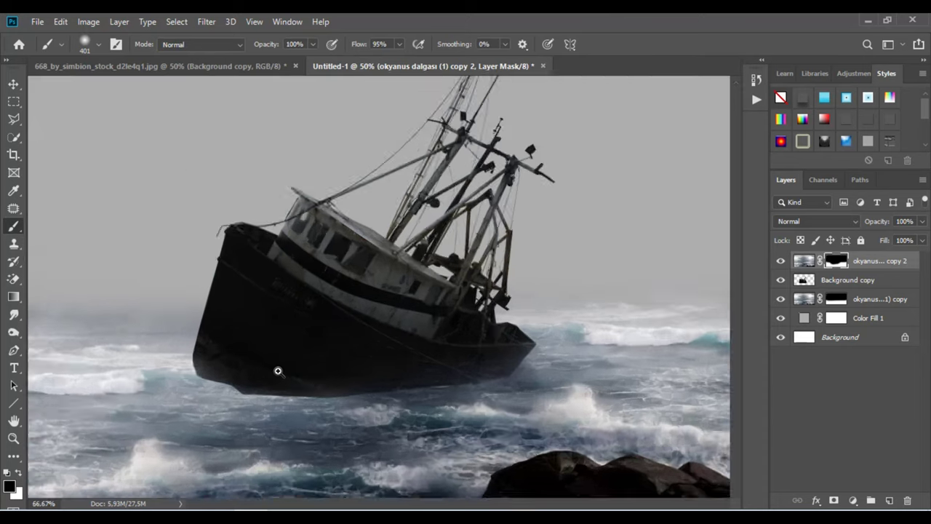
scroll(284, 370, "up", 1)
right_click(287, 371)
left_click_drag(364, 218, 320, 218)
key("Return")
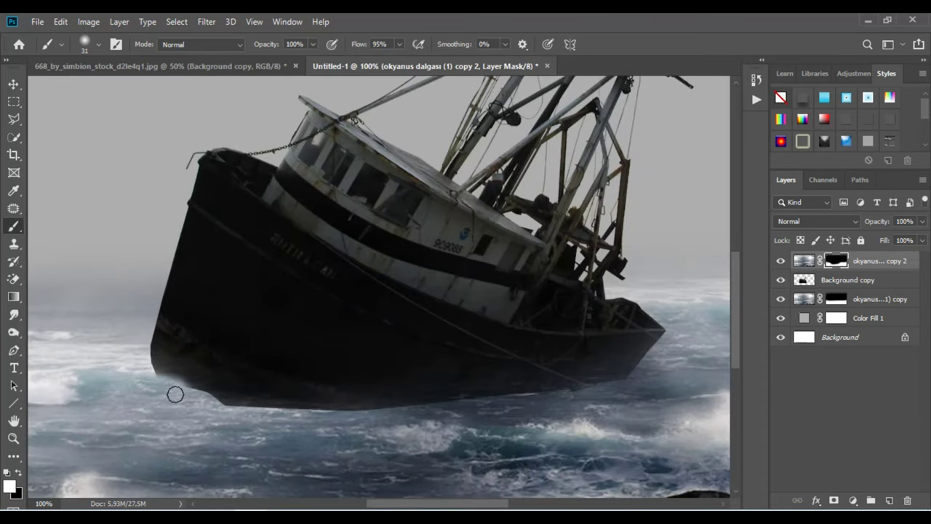
left_click_drag(289, 69, 276, 70)
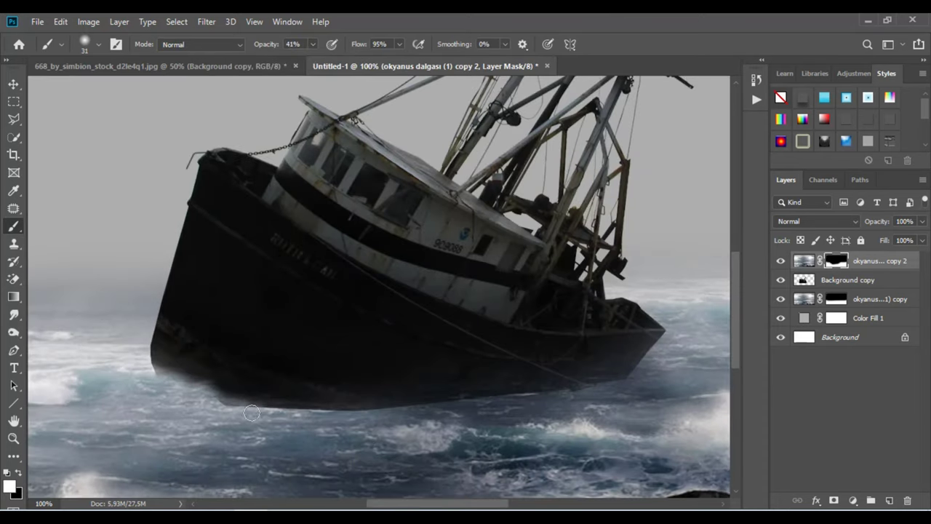
left_click_drag(252, 413, 458, 407)
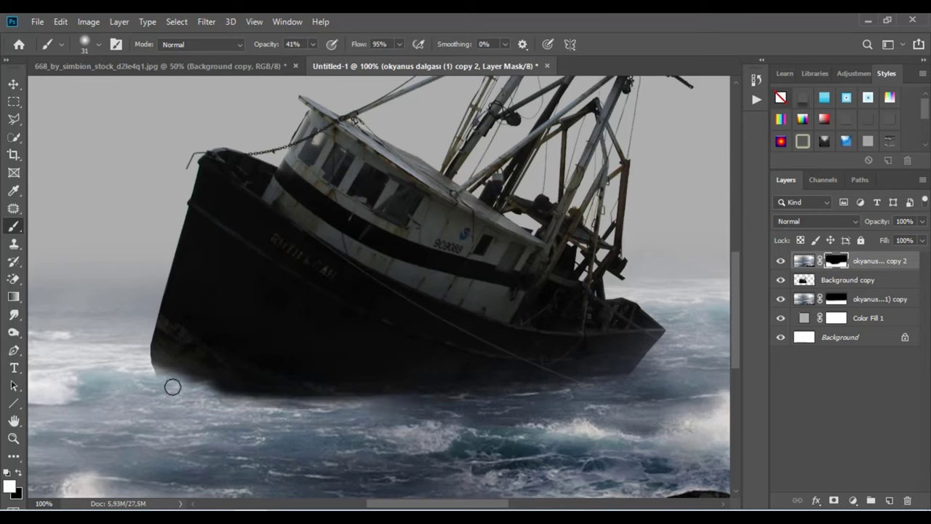
Step: Add a brightening Curves adjustment clipped to the boat layer
left_click(866, 279)
left_click(852, 500)
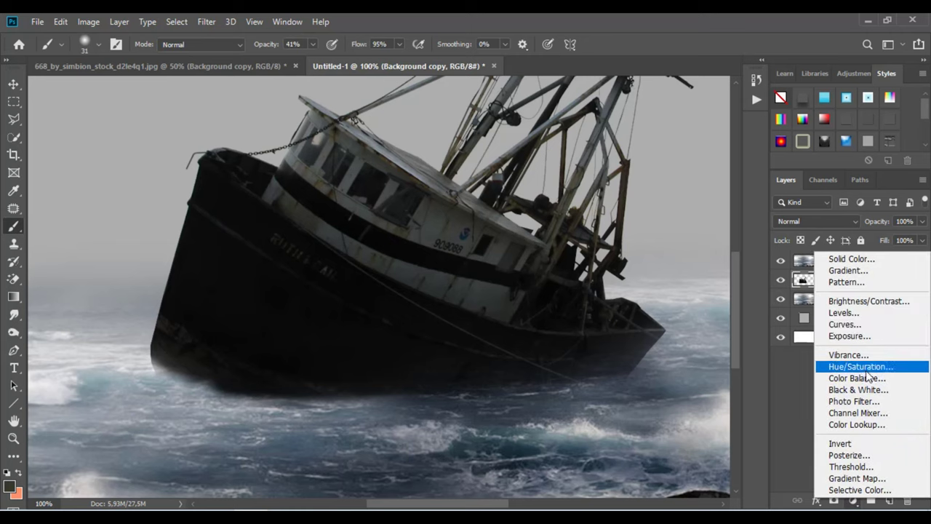
left_click(836, 328)
left_click_drag(409, 289, 406, 287)
key("ctrl+alt+g")
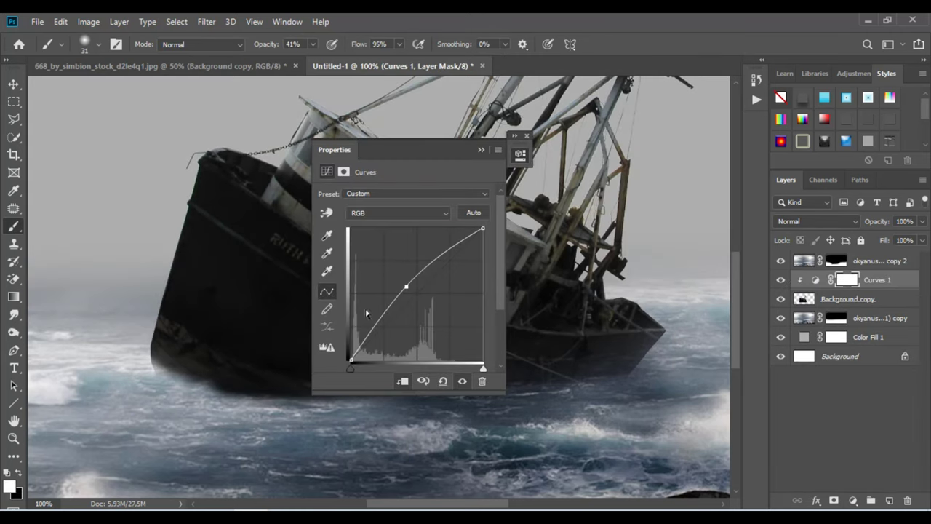
left_click(851, 299)
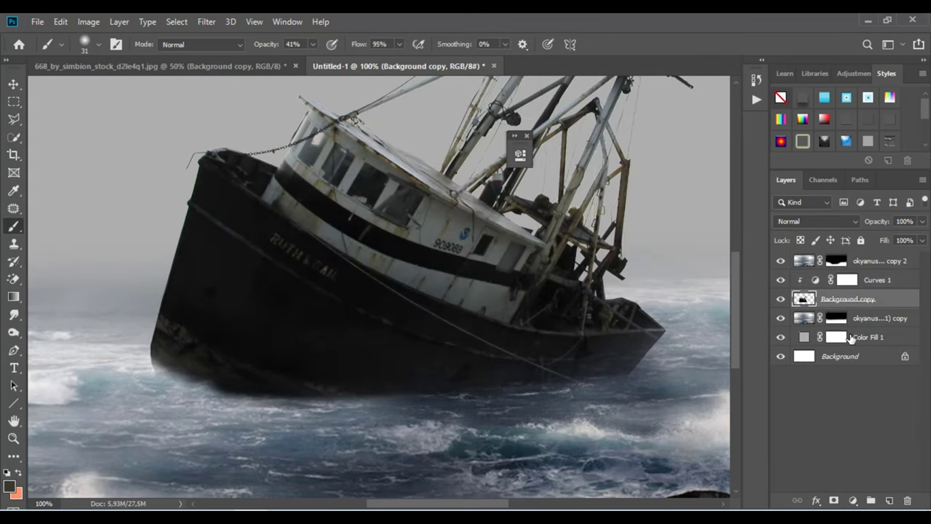
Step: Brighten the boat with Camera Raw Filter: Shadows +68, Blacks +79
left_click(206, 21)
left_click(254, 144)
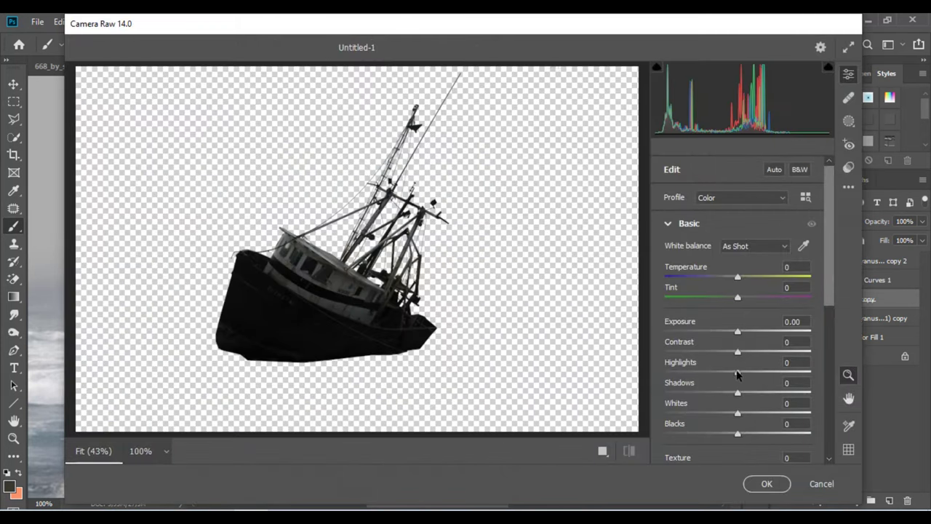
left_click_drag(737, 372, 772, 392)
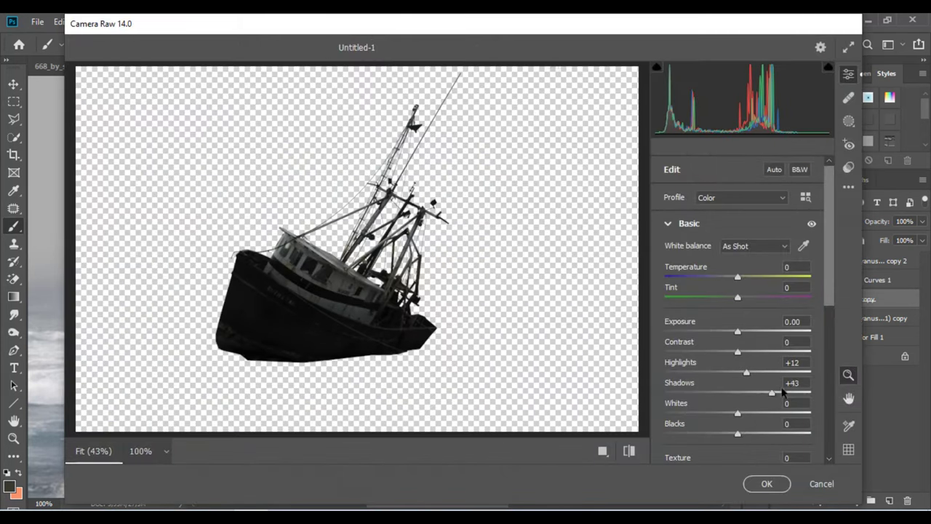
left_click_drag(761, 434, 799, 431)
scroll(746, 402, "down", 2)
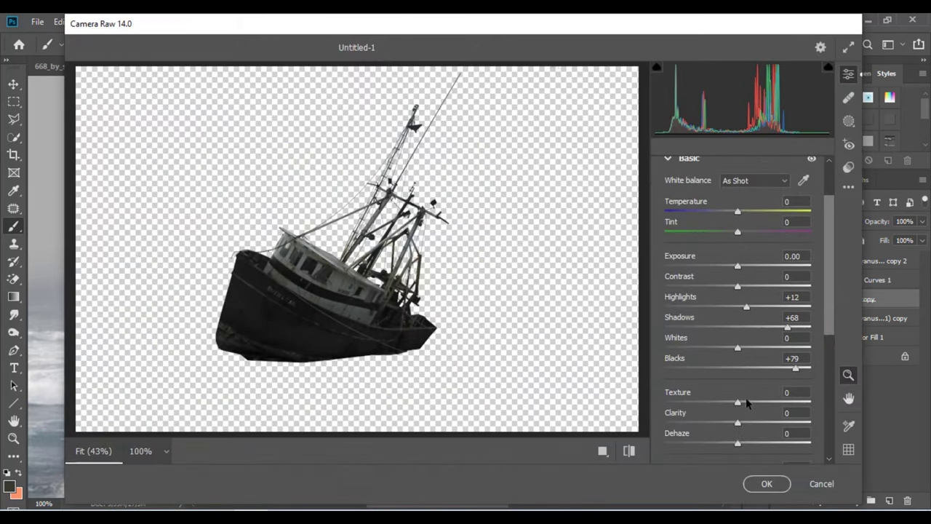
left_click(766, 484)
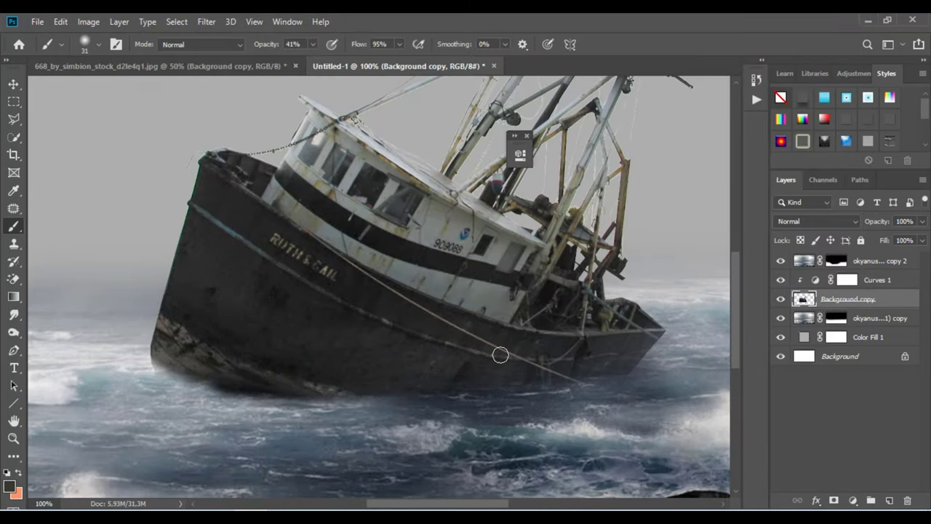
Step: Hide the Curves adjustment and add a new empty Layer 1 clipped to the boat
left_click(780, 279)
left_click(847, 280)
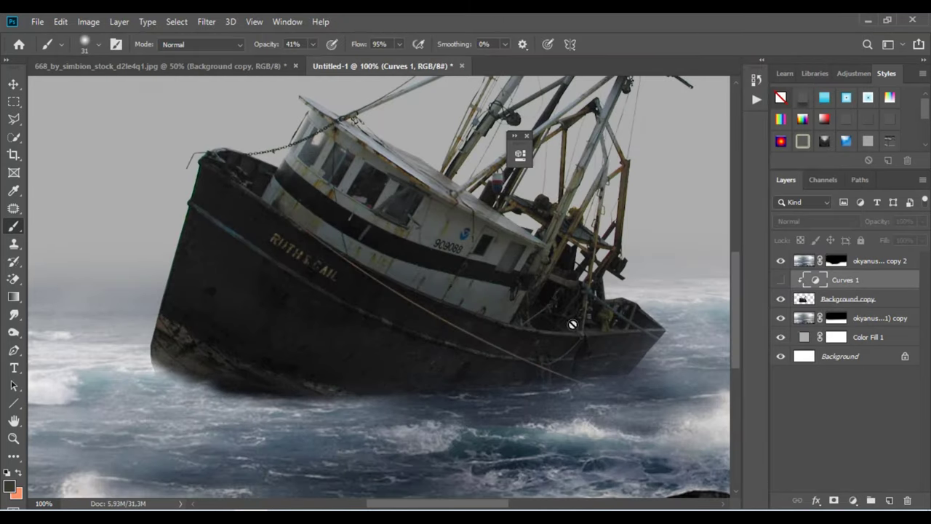
left_click(837, 298)
key("ctrl+shift+alt+n")
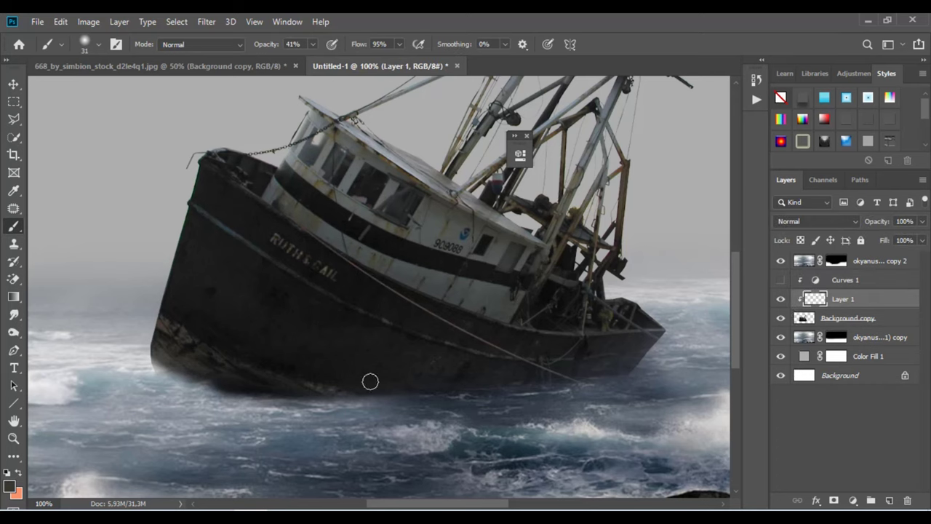
Step: Delete Curves 1 and pick the Splatter brush from the brush presets
left_click(909, 500)
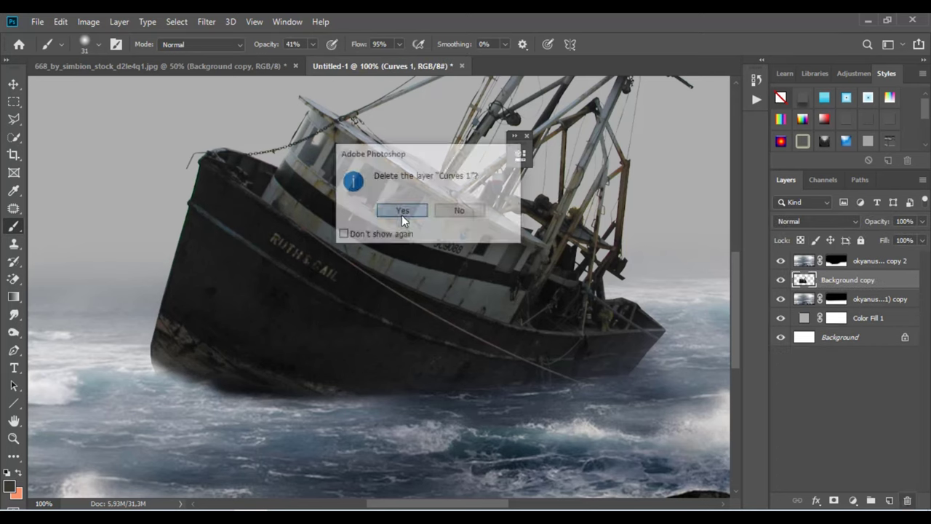
left_click(395, 208)
right_click(255, 198)
scroll(304, 432, "down", 3)
scroll(304, 432, "down", 5)
scroll(367, 385, "down", 5)
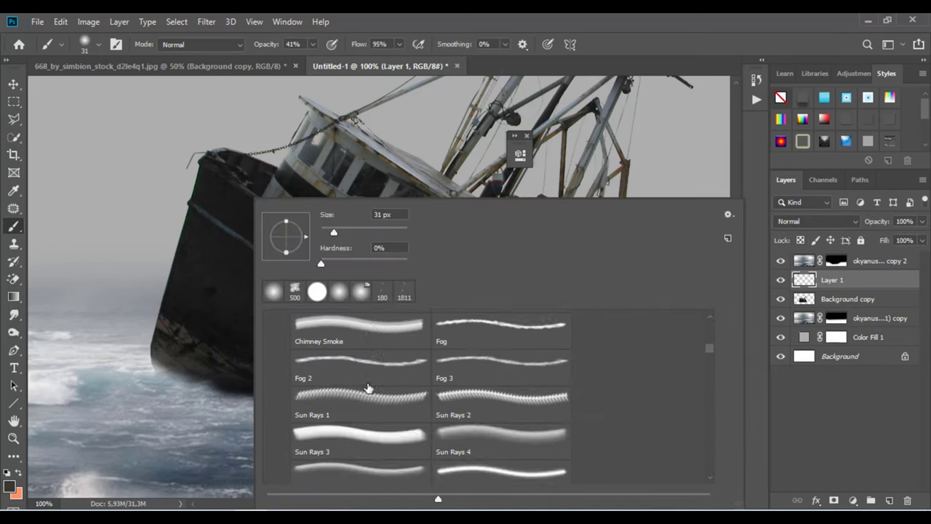
scroll(368, 386, "down", 5)
scroll(368, 386, "down", 5)
scroll(367, 385, "down", 3)
scroll(367, 384, "down", 3)
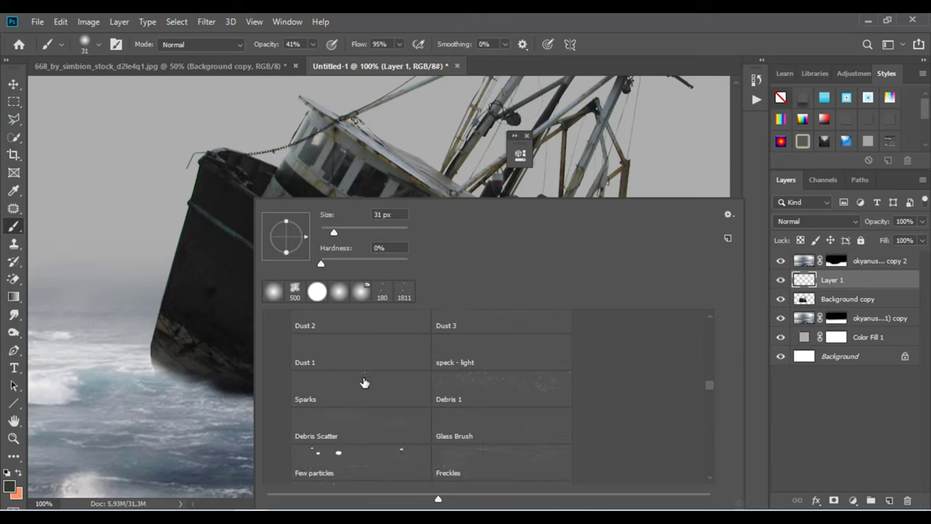
scroll(366, 384, "down", 3)
scroll(365, 381, "down", 3)
scroll(365, 381, "up", 3)
left_click(501, 325)
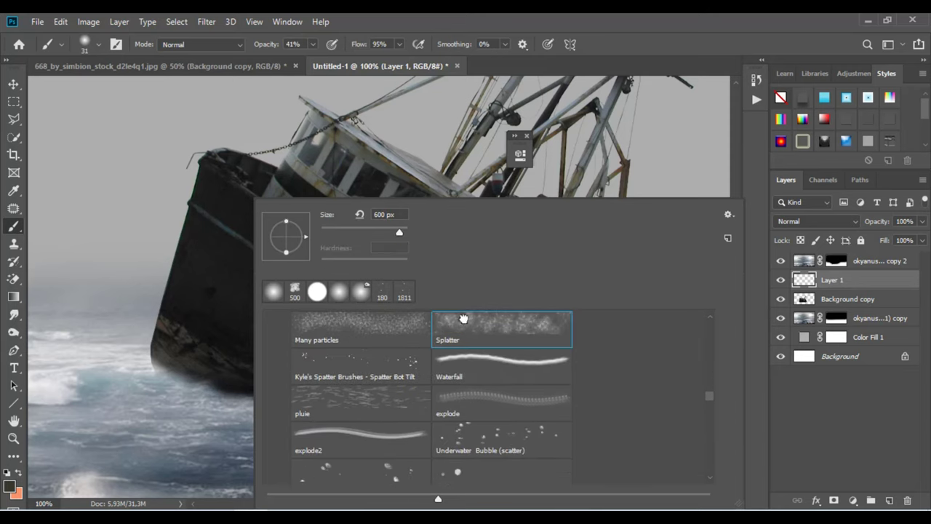
Step: Sample a light grey and paint splatter particles along the lower hull
left_click(155, 370)
left_click(139, 356, "alt")
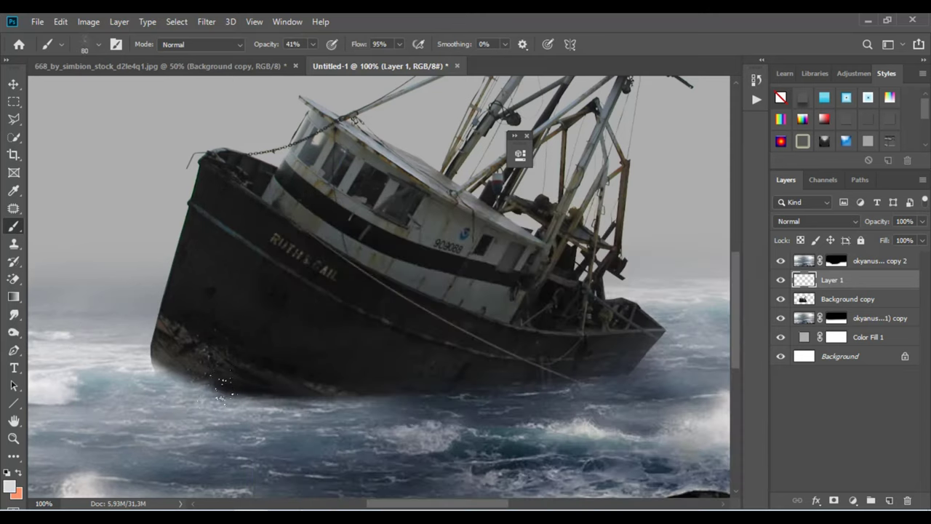
left_click_drag(155, 373, 211, 368)
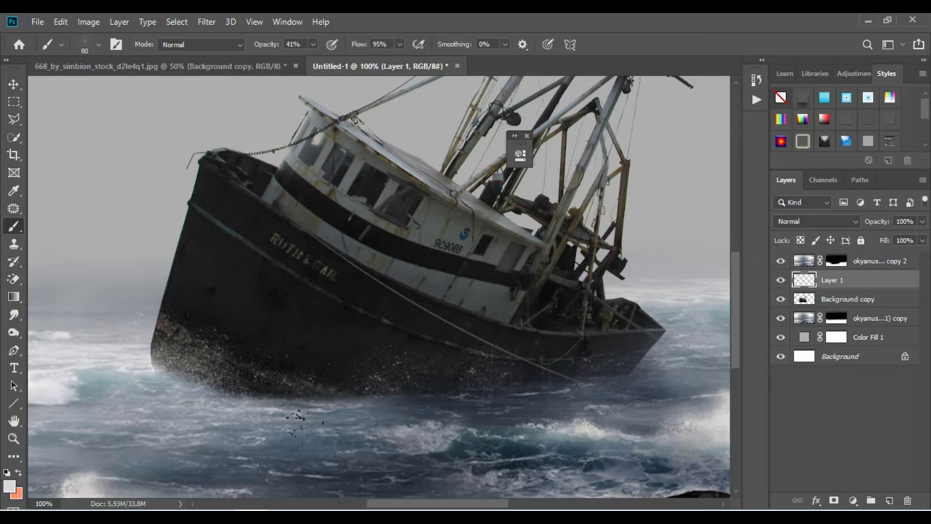
Step: Paint splash spray near the bow with a 149 px splash brush from the Others group
right_click(188, 370)
scroll(269, 400, "up", 1)
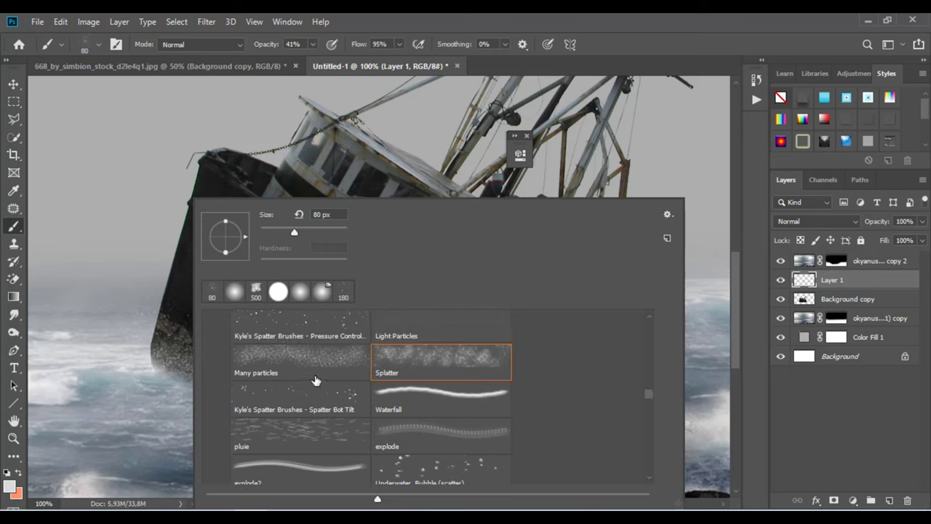
double_click(291, 375)
right_click(227, 364)
scroll(281, 411, "up", 1)
scroll(422, 411, "down", 4)
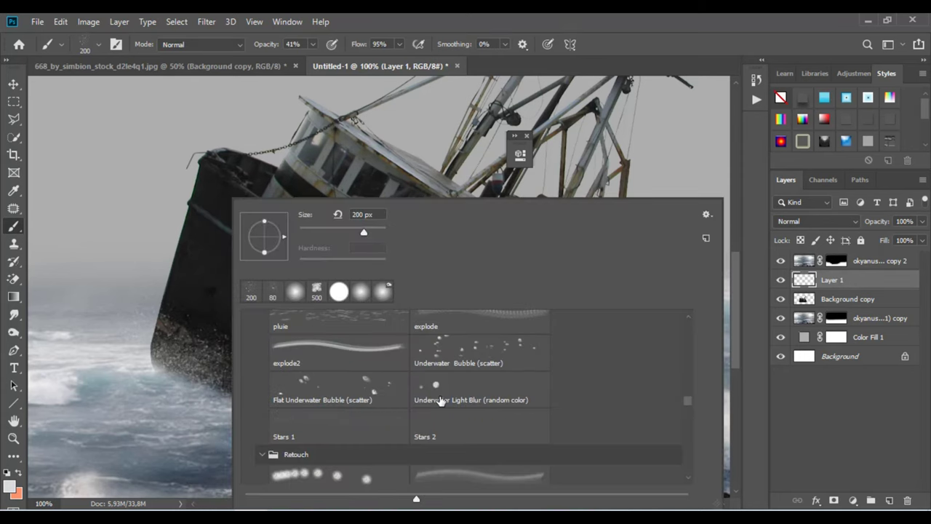
scroll(389, 469, "down", 5)
scroll(391, 451, "down", 5)
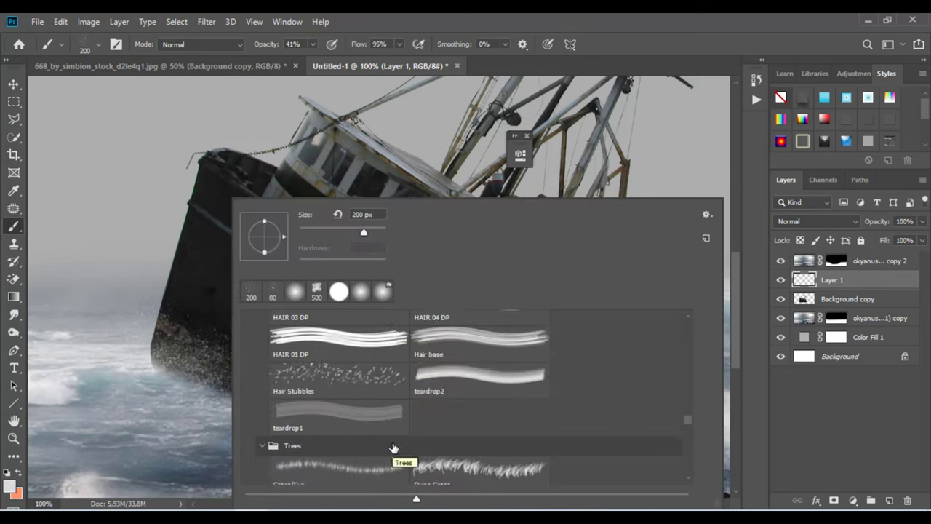
scroll(393, 444, "down", 5)
scroll(395, 443, "down", 3)
scroll(397, 441, "down", 3)
scroll(322, 415, "down", 1)
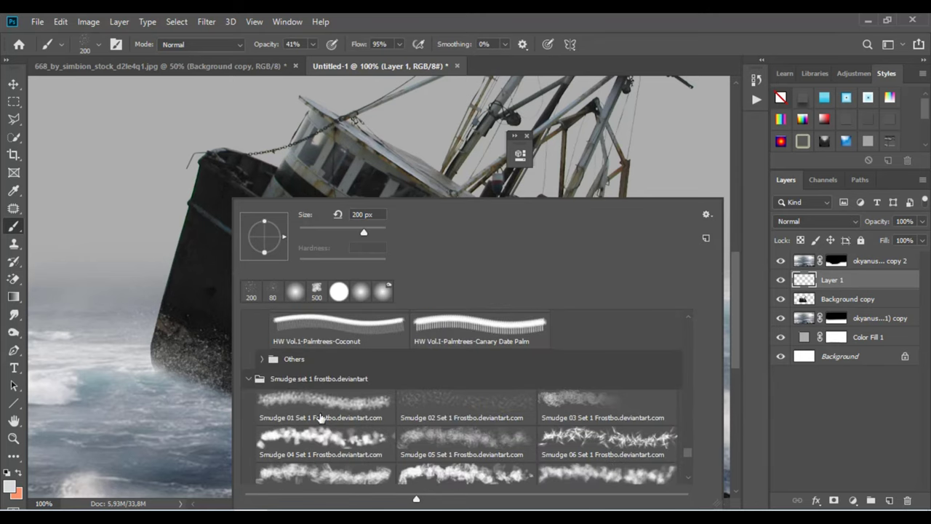
left_click(259, 359)
scroll(297, 415, "down", 2)
scroll(297, 415, "down", 3)
scroll(297, 411, "down", 3)
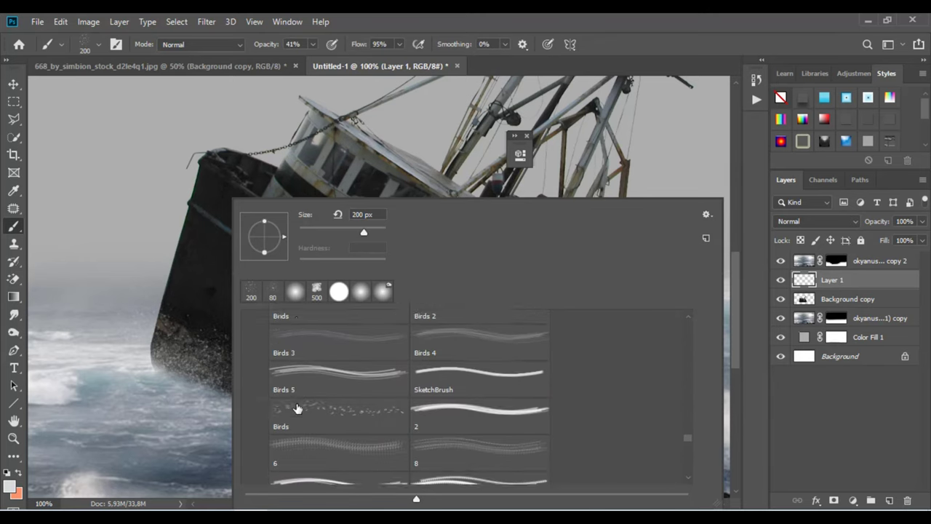
scroll(297, 407, "down", 3)
scroll(297, 406, "down", 2)
double_click(429, 387)
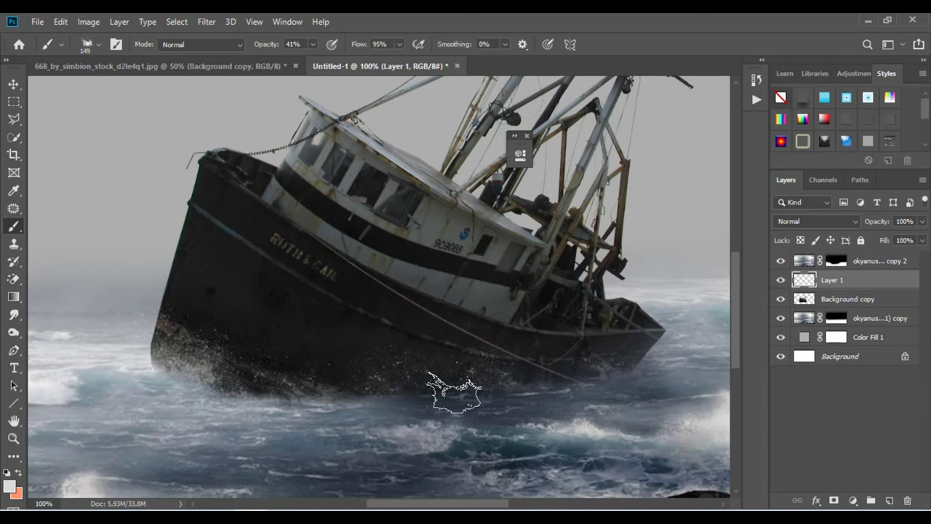
right_click(454, 393)
key("Escape")
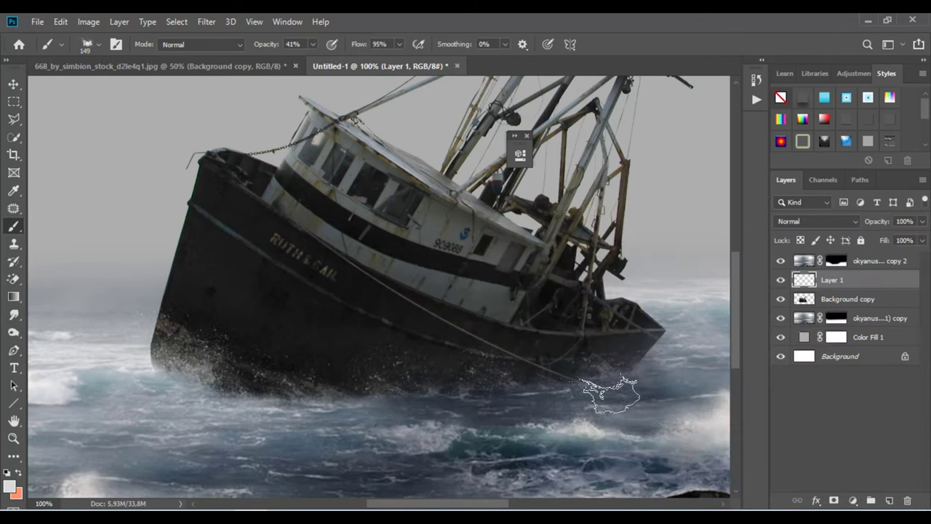
left_click_drag(104, 342, 146, 364)
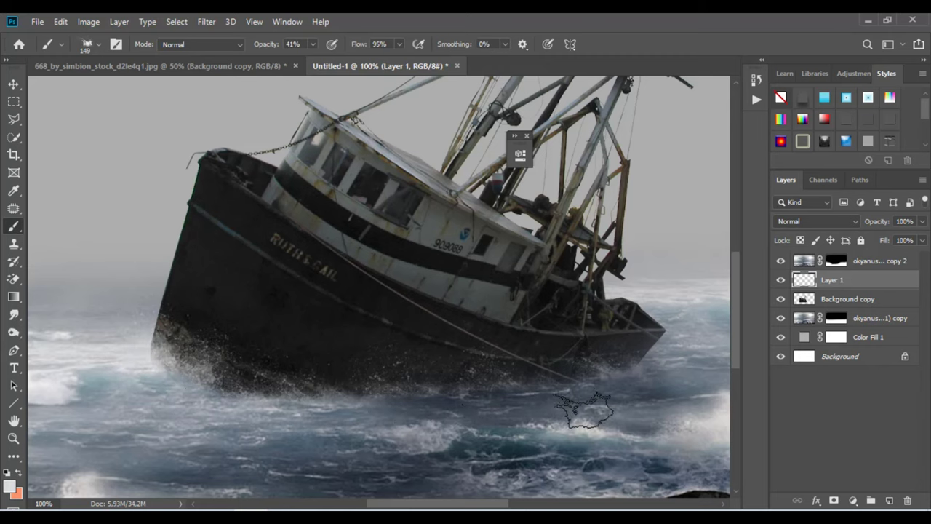
Step: Paint spatter left of the hull with the 200 px spatter brush
right_click(247, 408)
left_click(376, 441)
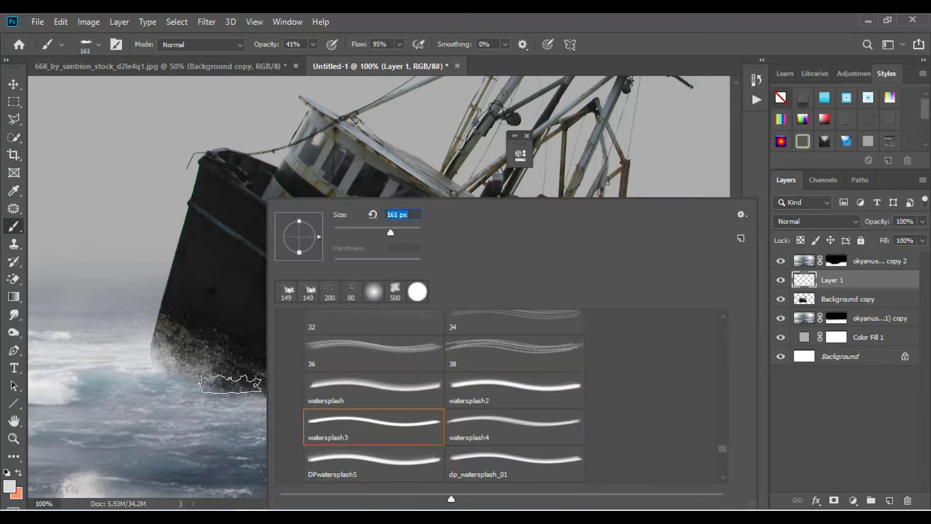
key("Escape")
right_click(255, 335)
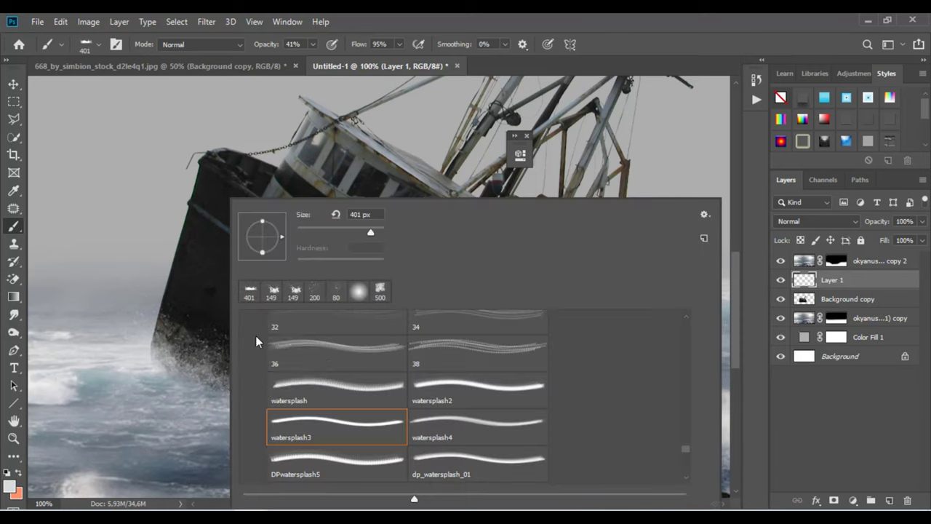
left_click(314, 291)
key("Escape")
left_click_drag(218, 360, 146, 393)
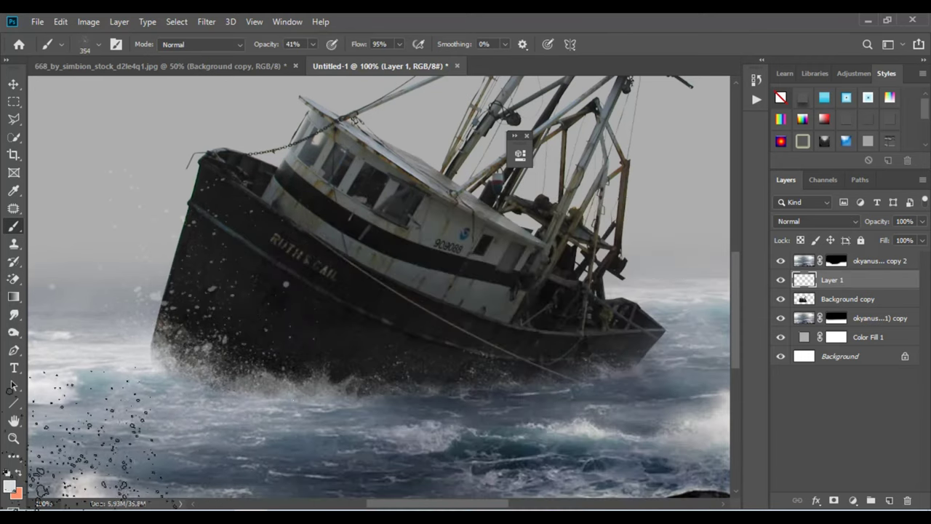
Step: Shrink the brush to 161 px and zoom out to view the whole scene
right_click(146, 350)
left_click_drag(333, 233, 347, 233)
key("Escape")
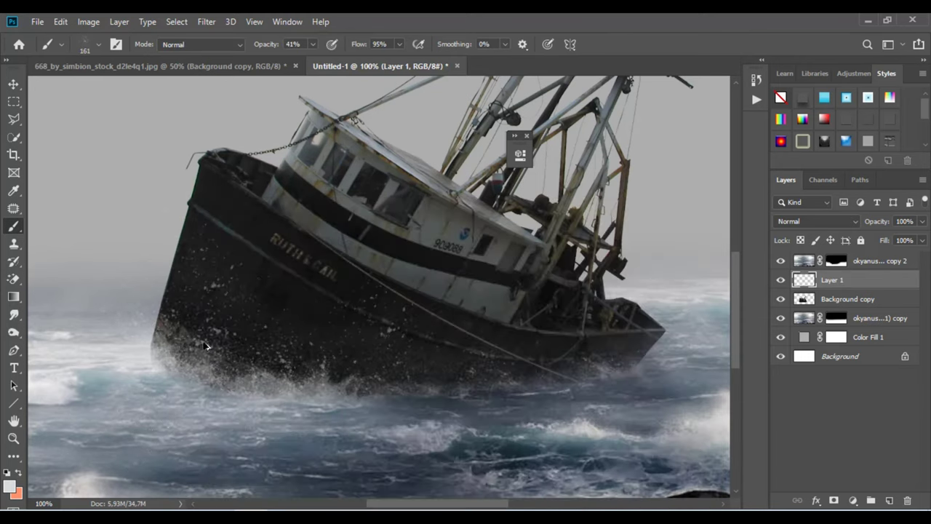
key("ctrl+minus")
key("ctrl+minus")
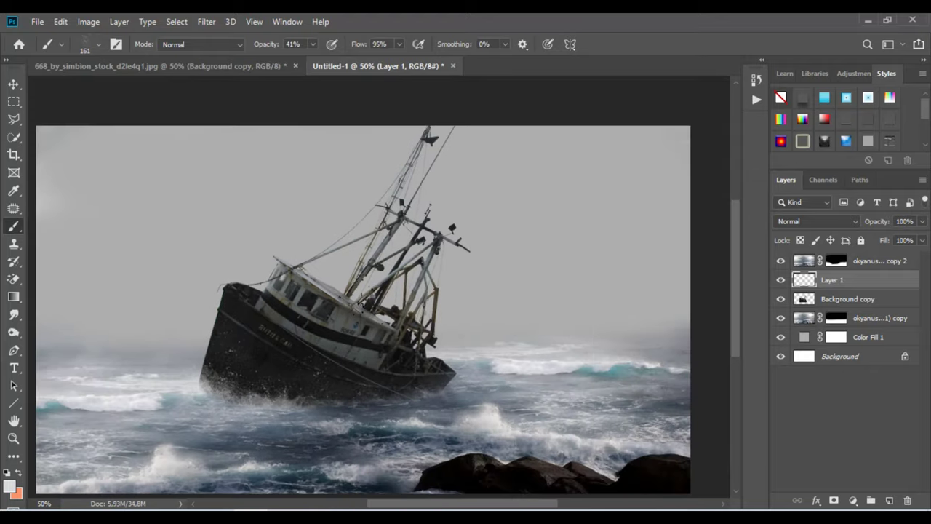
Step: Place the lightning image, move Lighting 1 behind the sea, and shift it left
key("Return")
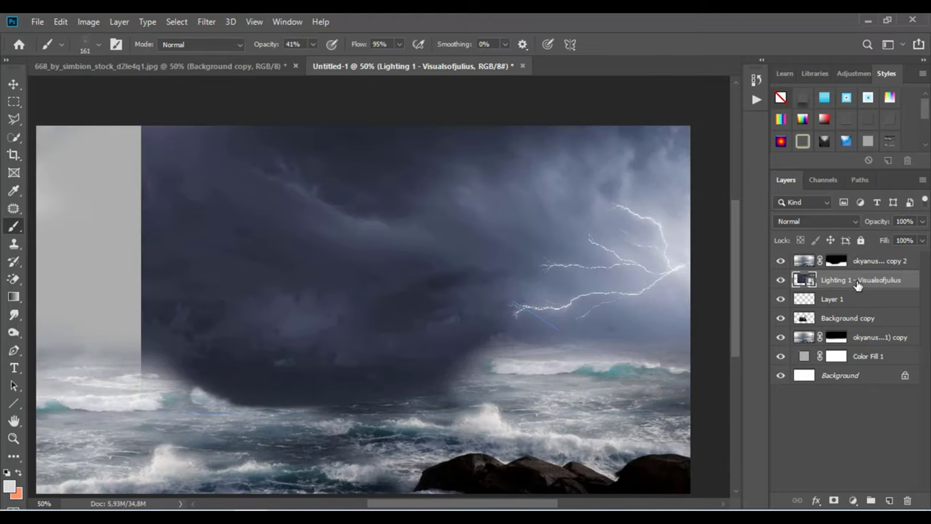
left_click_drag(844, 280, 793, 334)
key("v")
left_click_drag(239, 211, 139, 187)
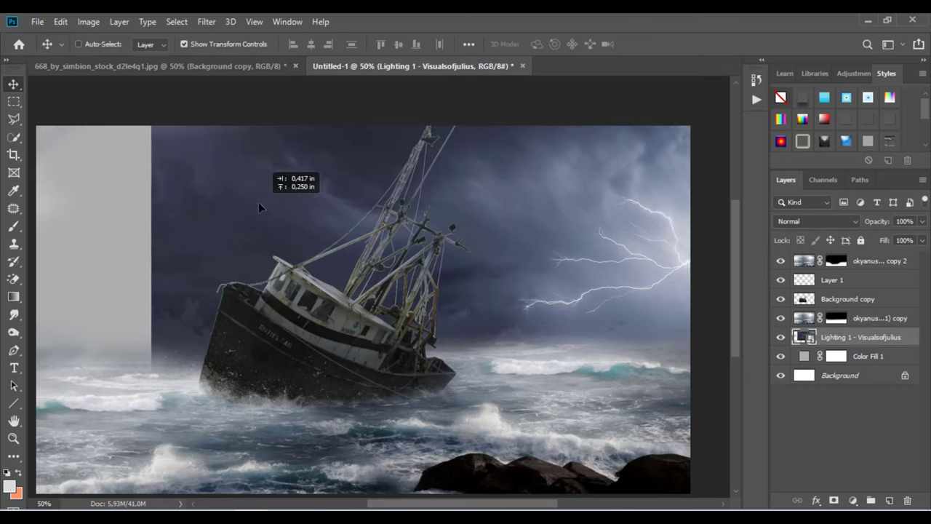
Step: Scale the lightning sky to 121.41% and rotate it -8.92° so lightning strikes right
key("ctrl+t")
left_click_drag(600, 394, 687, 385)
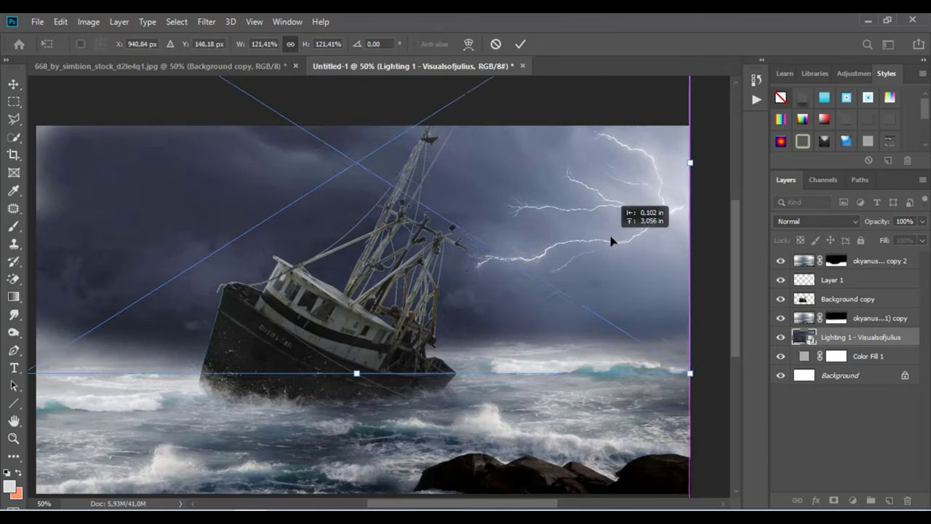
mouse_move(698, 276)
left_mouse_down()
mouse_move(739, 294)
mouse_move(734, 324)
left_mouse_up()
left_click_drag(555, 203, 568, 285)
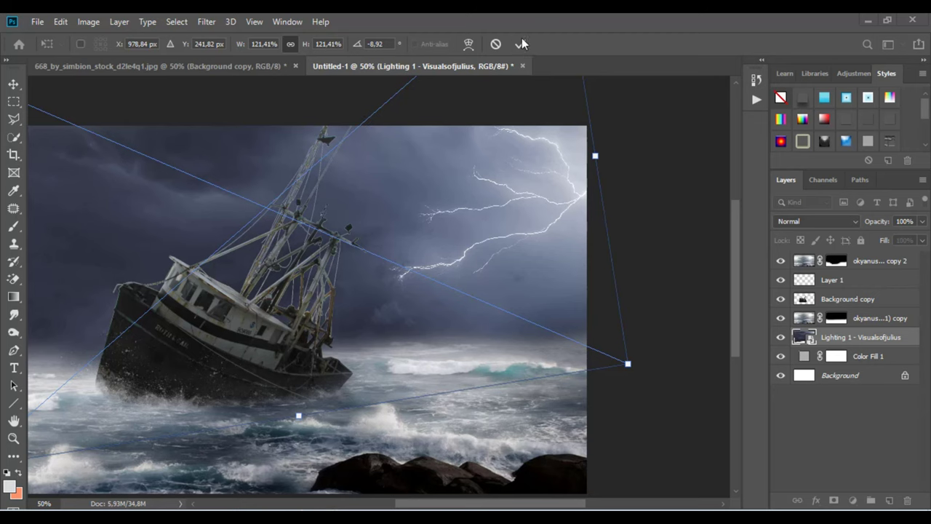
key("Return")
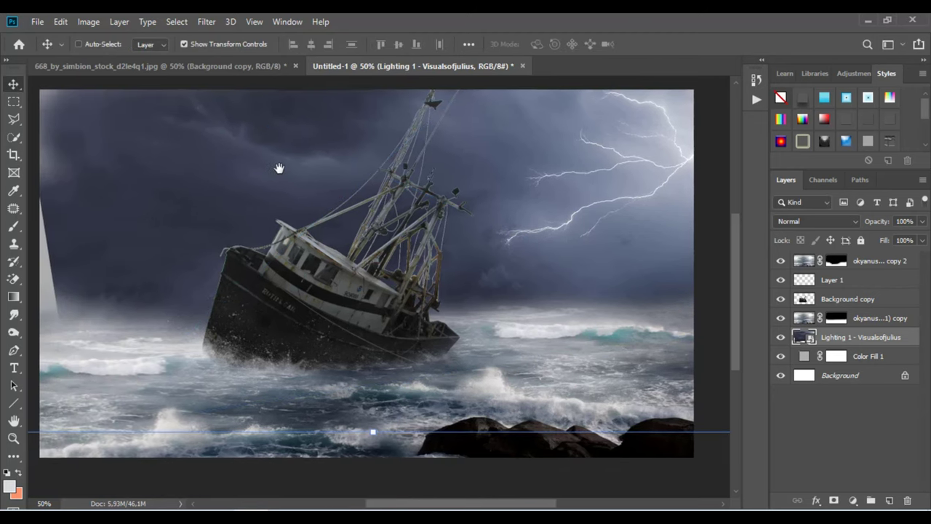
mouse_move(173, 202)
left_mouse_down()
mouse_move(294, 173)
mouse_move(214, 172)
left_mouse_up()
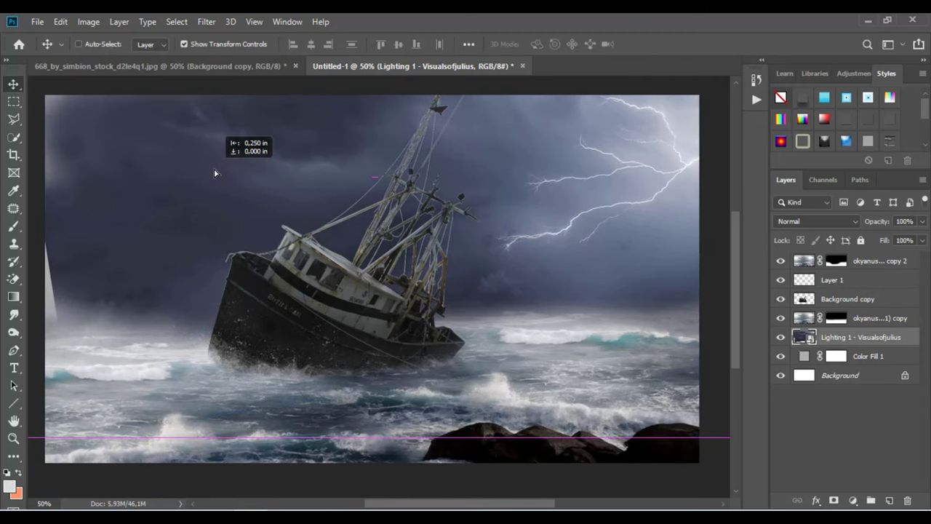
Step: Mask out the left storm on Lighting 1 with a black Soft Round brush, then move Dramatic Skies up-left
left_click(831, 501)
key("b")
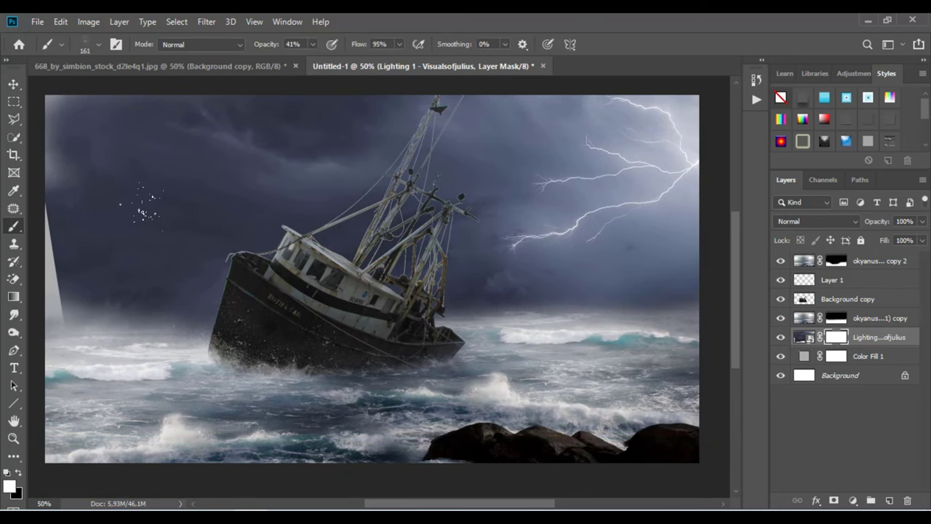
right_click(139, 209)
scroll(591, 311, "up", 5)
left_click(222, 324)
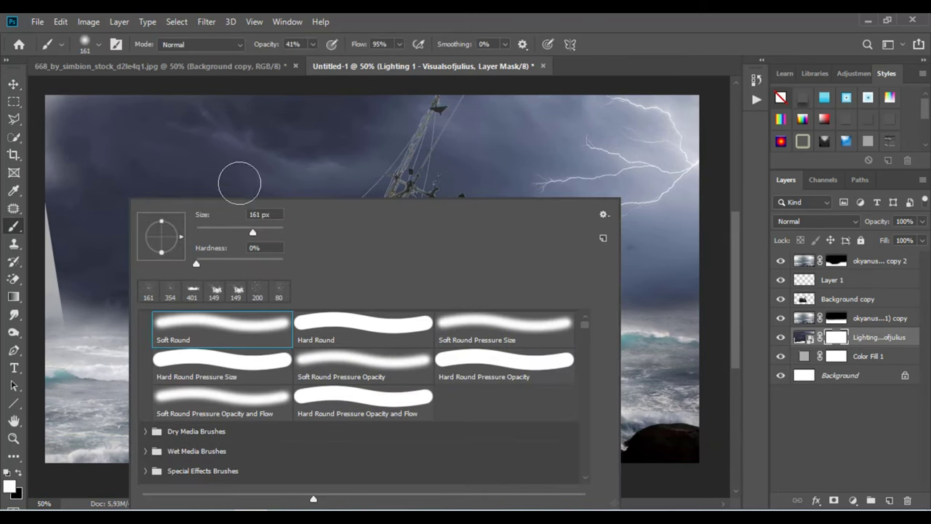
left_click(234, 138)
key("x")
mouse_move(131, 203)
left_mouse_down()
mouse_move(83, 93)
mouse_move(62, 247)
mouse_move(112, 182)
mouse_move(139, 286)
mouse_move(461, 308)
mouse_move(413, 141)
mouse_move(354, 291)
mouse_move(686, 301)
mouse_move(410, 150)
mouse_move(126, 312)
left_mouse_up()
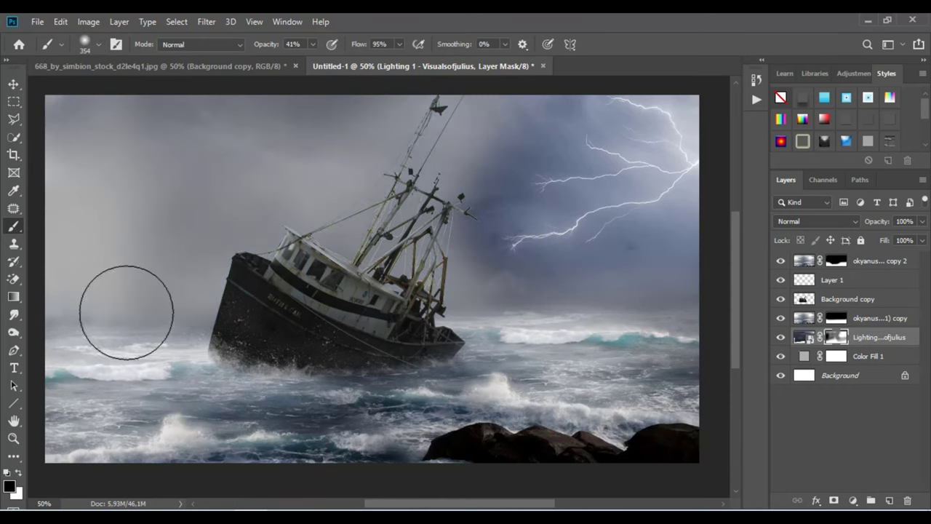
mouse_move(502, 247)
left_mouse_down()
mouse_move(431, 221)
mouse_move(536, 183)
mouse_move(571, 180)
left_mouse_up()
Step: Enlarge the Dramatic Skies image, shift it right, and place it below the Lighting layer
left_click_drag(162, 347, 31, 411)
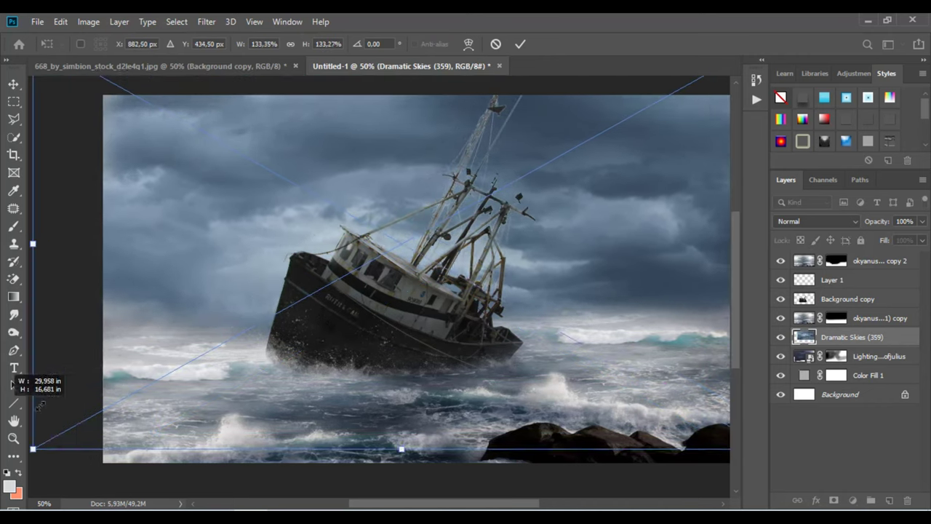
left_click_drag(112, 307, 176, 307)
key("Return")
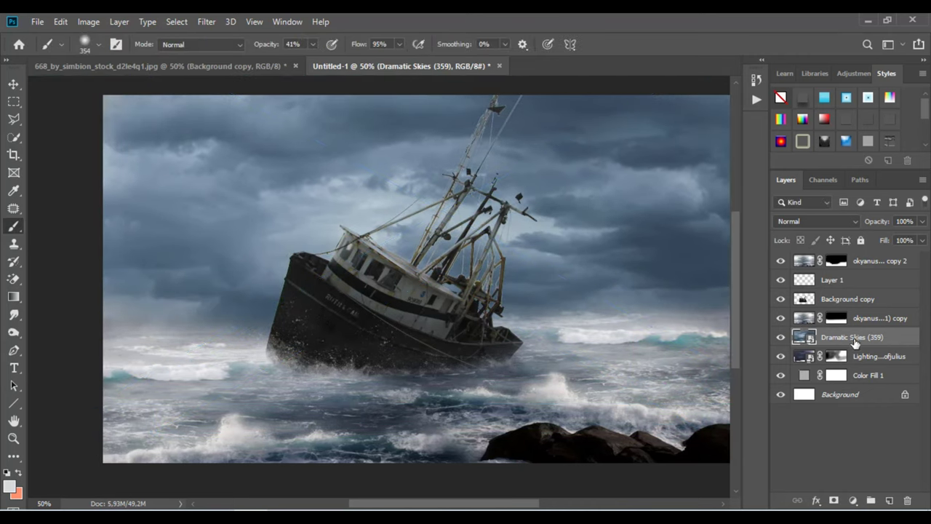
left_click_drag(855, 337, 857, 362)
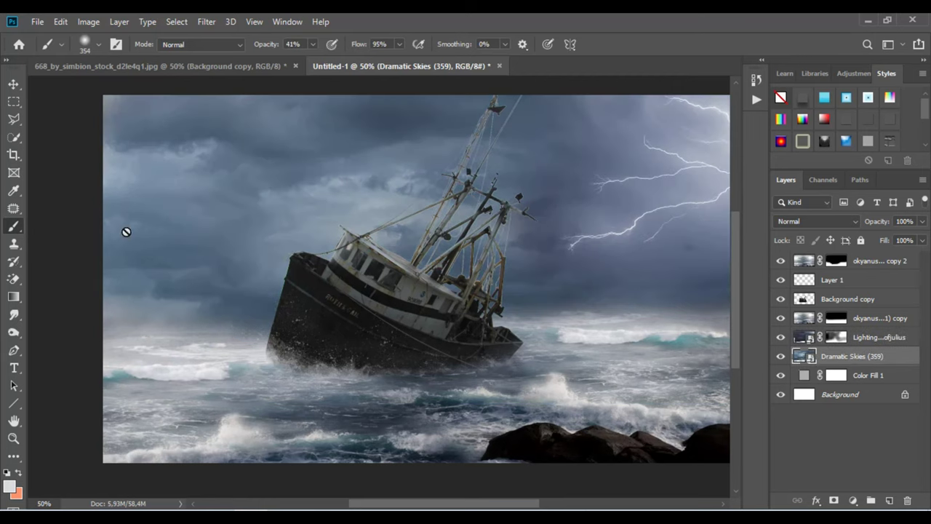
Step: Mask Dramatic Skies and soften the lower lightning branches with a 17% black brush
left_click(834, 501)
key("d")
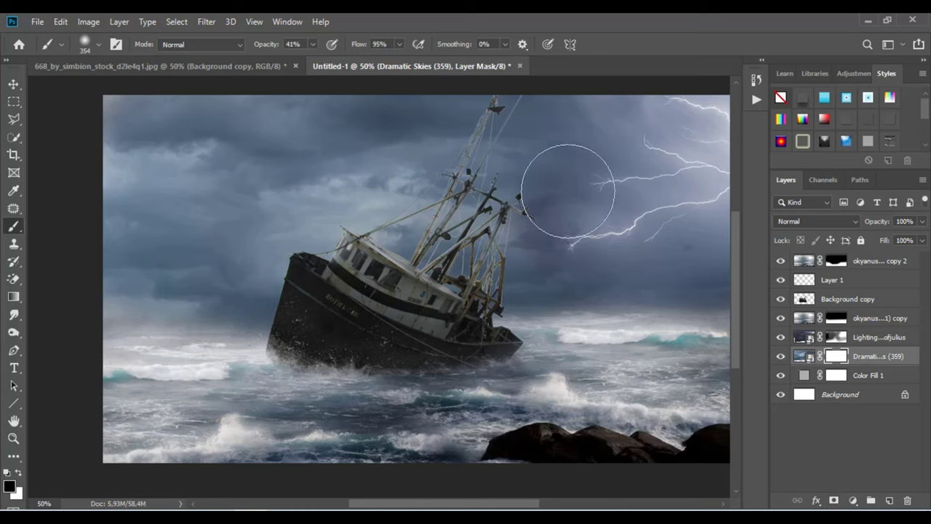
type("17")
left_click(606, 134)
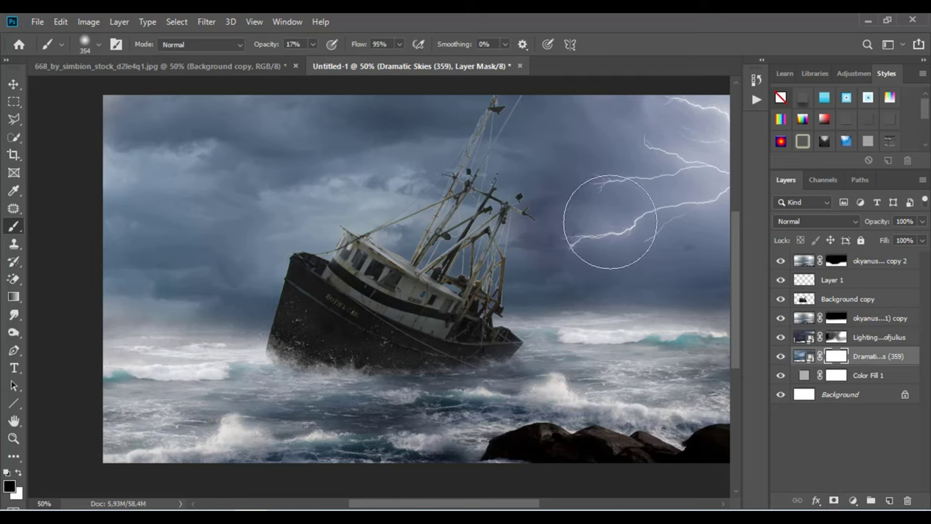
left_click(839, 339)
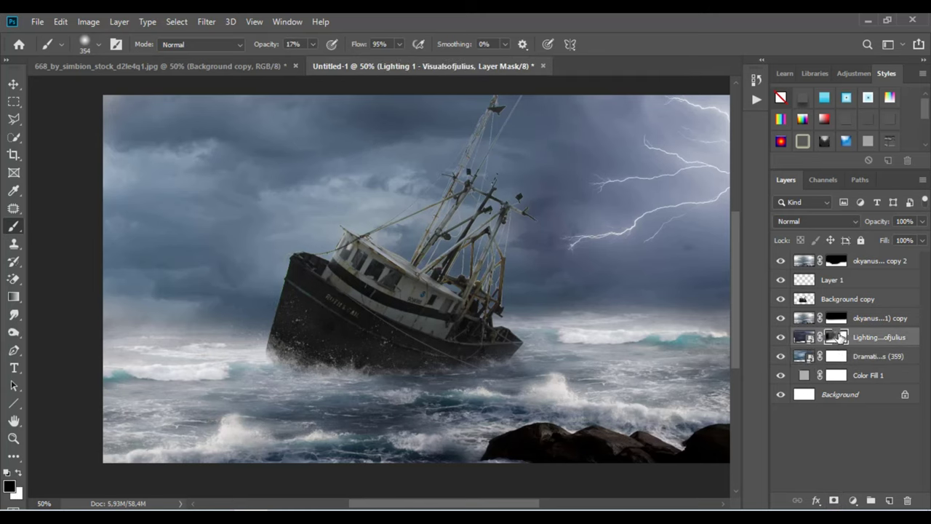
mouse_move(573, 167)
left_mouse_down()
mouse_move(561, 254)
mouse_move(509, 246)
mouse_move(640, 173)
left_mouse_up()
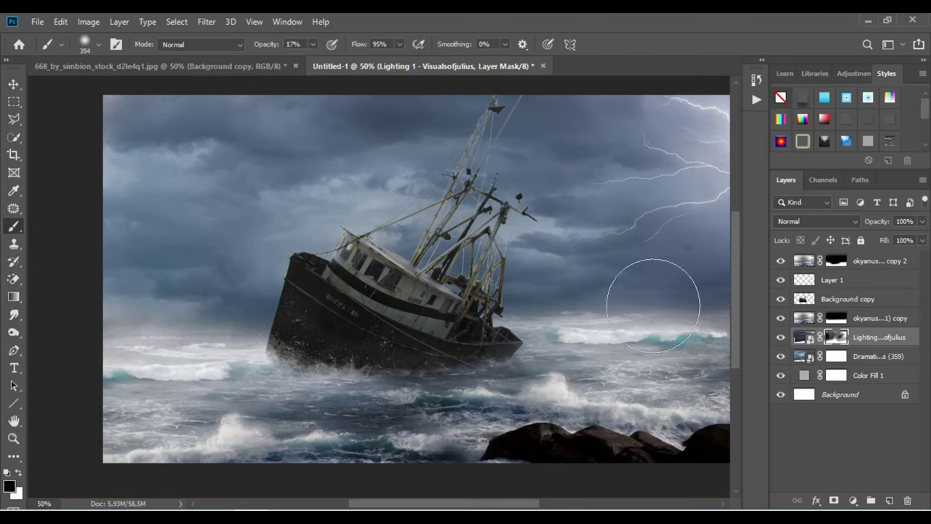
Step: Load the boat selection, add an empty layer above the boat, then deselect
left_click(804, 299, "ctrl")
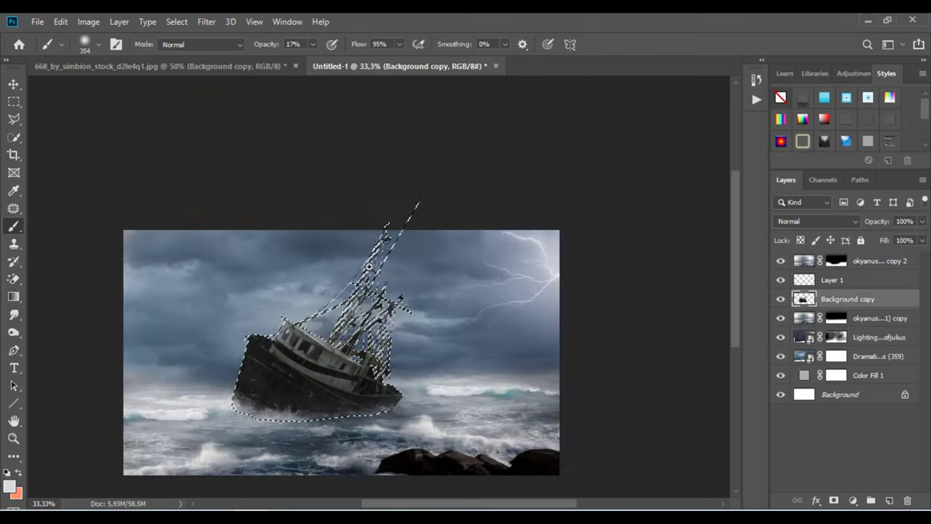
key("b")
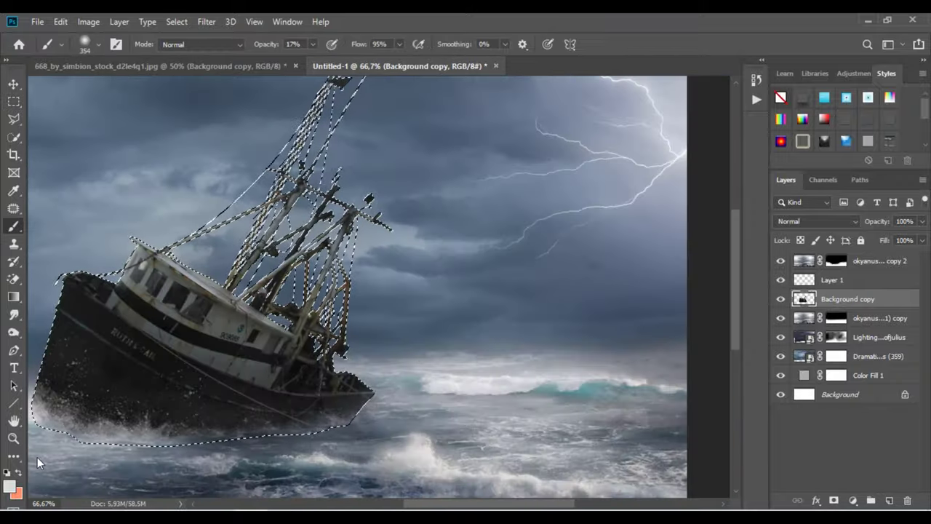
mouse_move(351, 84)
left_mouse_down()
mouse_move(296, 205)
mouse_move(394, 92)
left_mouse_up()
key("ctrl+shift+alt+n")
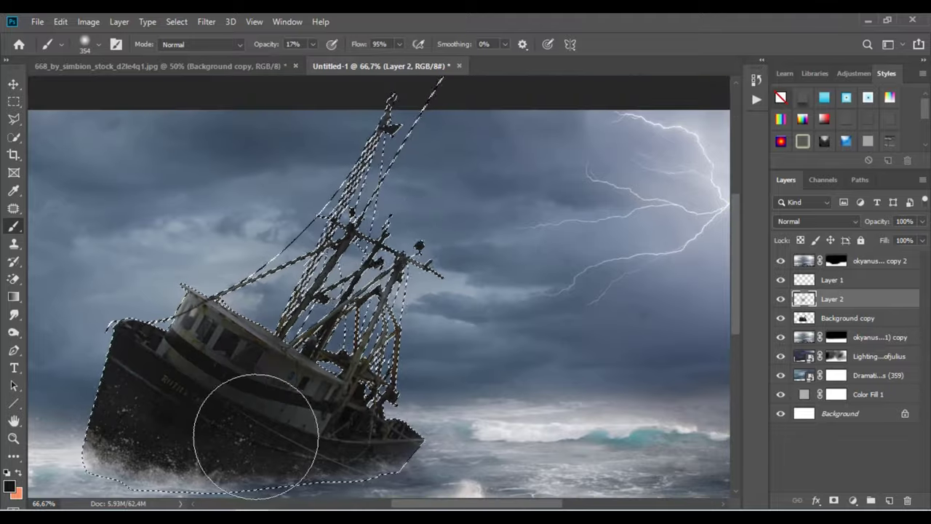
key("ctrl+d")
key("ctrl+minus")
Step: Switch to the Eraser and enlarge its brush, with the whole image in view
key("e")
right_click(230, 200)
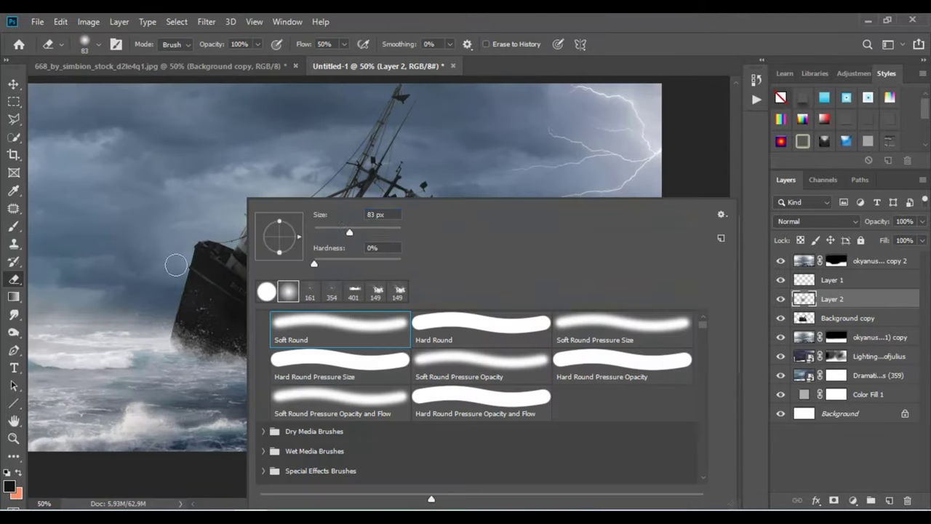
key("Return")
key("ctrl+minus")
key("ctrl+plus")
Step: Add another empty layer, then set up the Clone Stamp on Background copy for the boat edges
key("ctrl+shift+alt+n")
key("b")
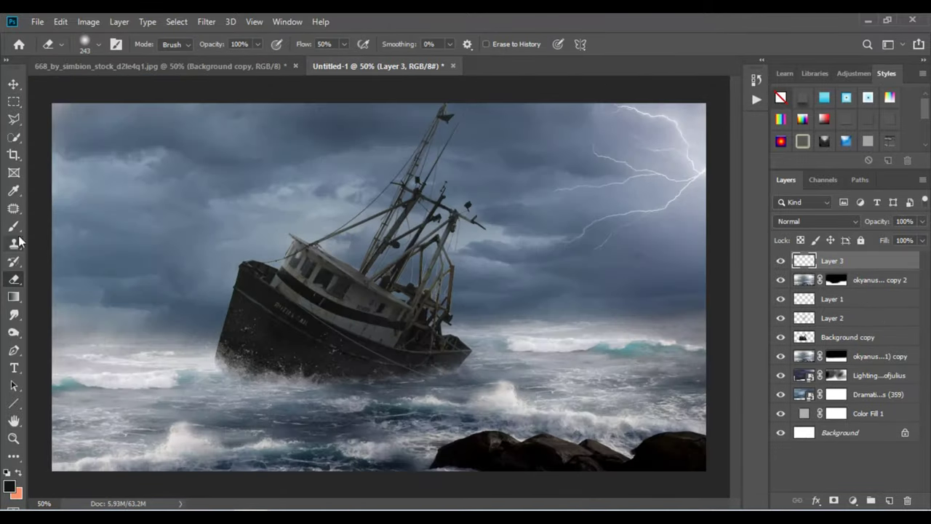
scroll(529, 420, "up", 5, "alt")
left_click(848, 337)
key("s")
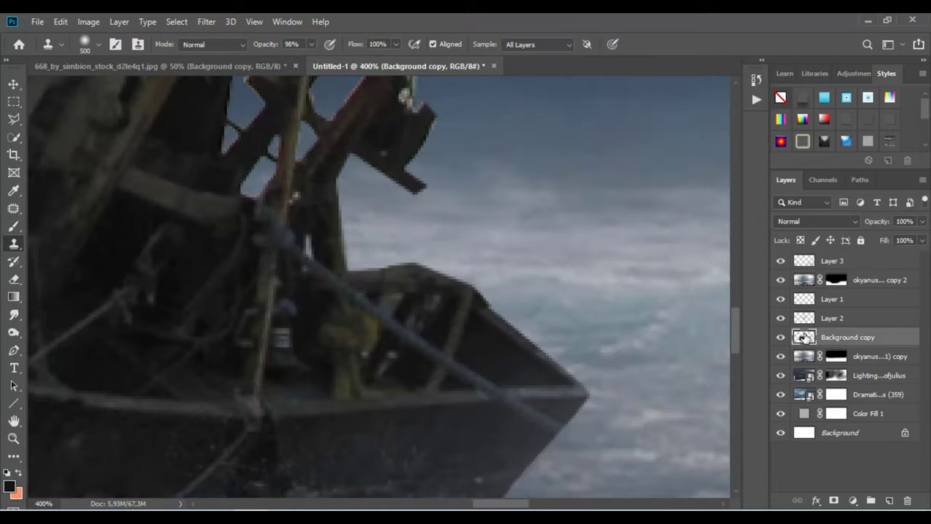
left_click(804, 337, "ctrl")
right_click(400, 200)
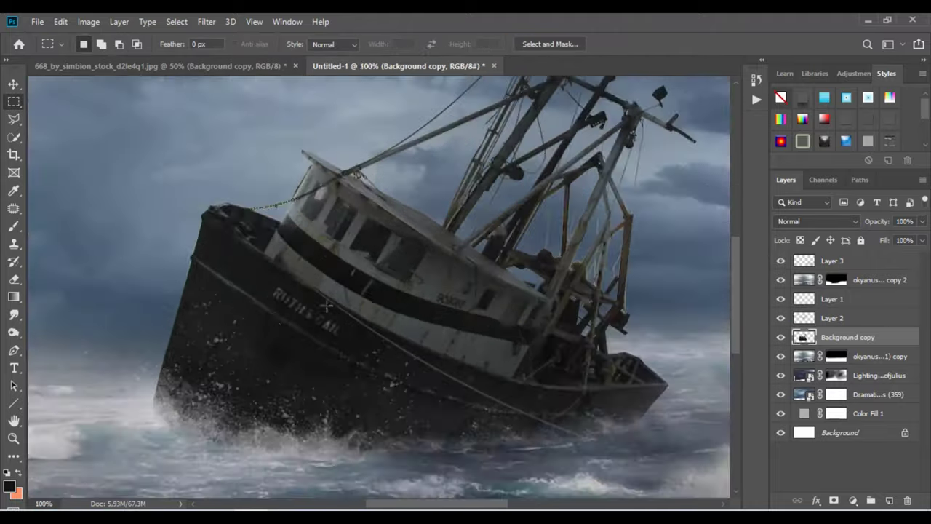
Step: Paint rain with the resized Rain 1 brush, then hide that layer and add one for finer rain
scroll(289, 463, "down", 3)
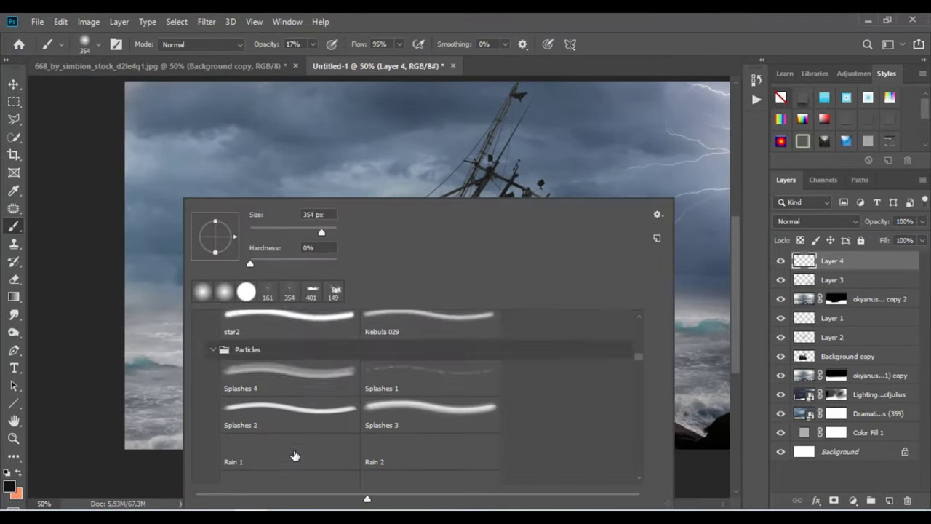
double_click(295, 455)
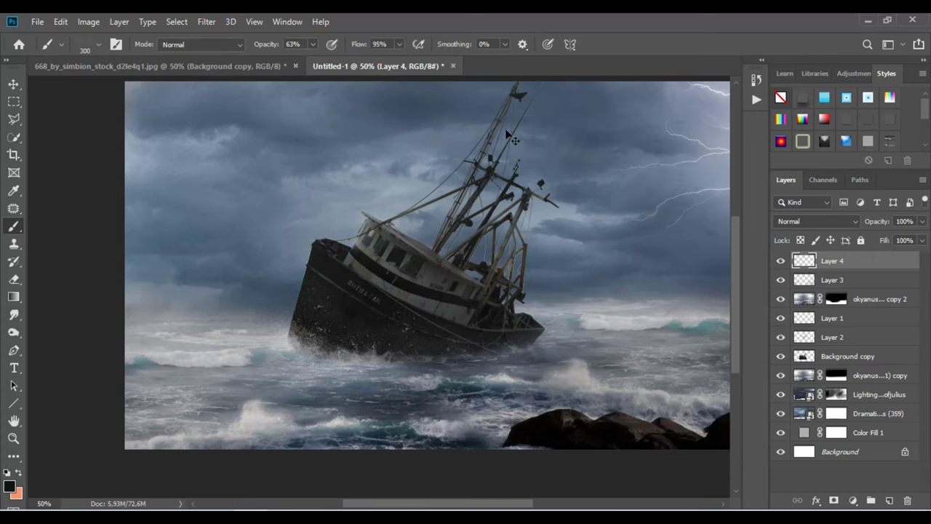
right_click(626, 188)
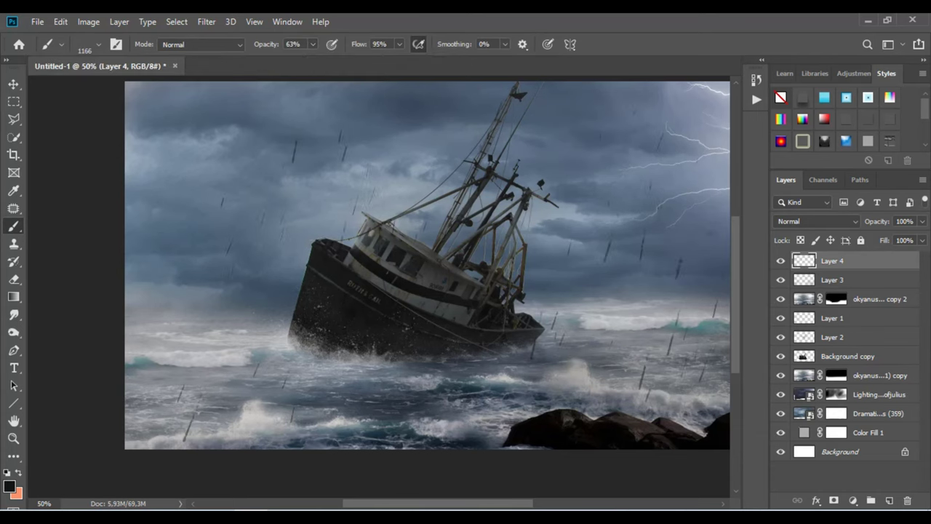
left_click(780, 261)
key("ctrl+shift+alt+n")
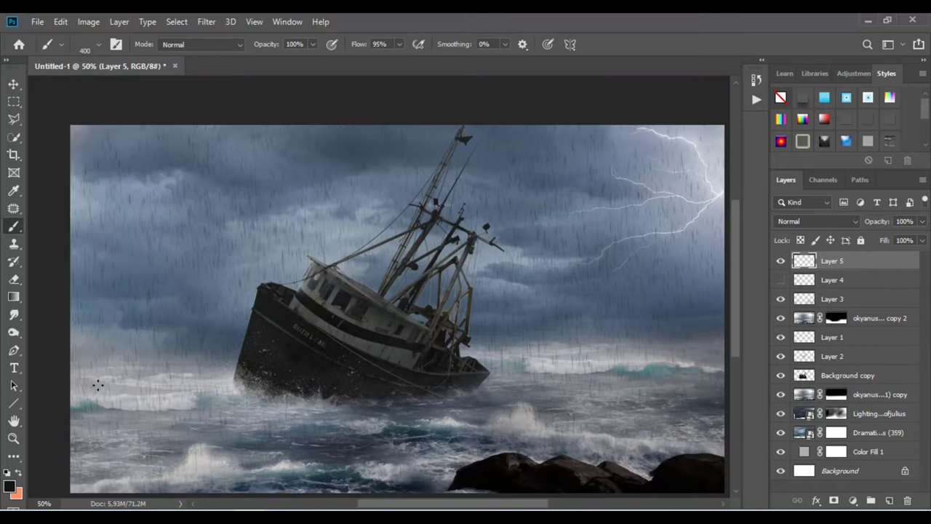
Step: Motion-blur the finer rain on Layer 5 at -54° and 173 px
left_click(206, 21)
mouse_move(214, 176)
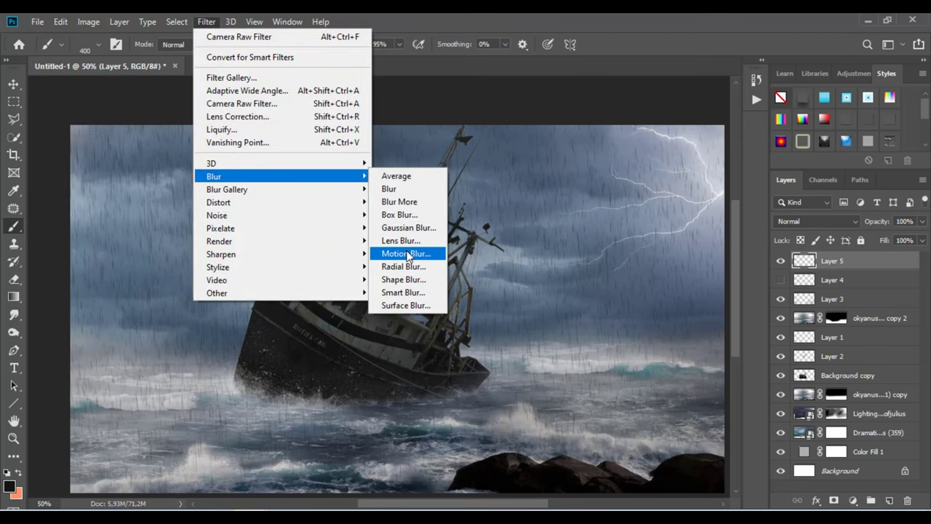
left_click(395, 260)
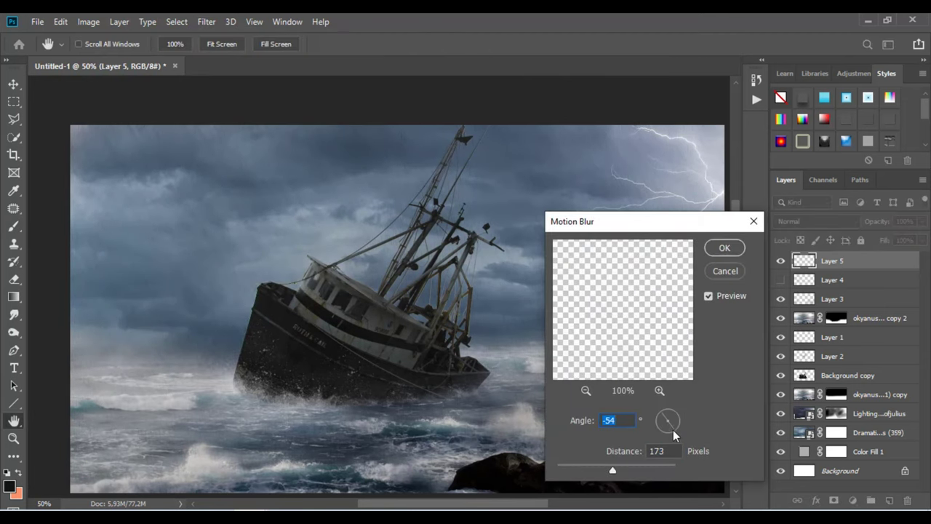
key("Return")
key("b")
left_click(205, 21)
key("Escape")
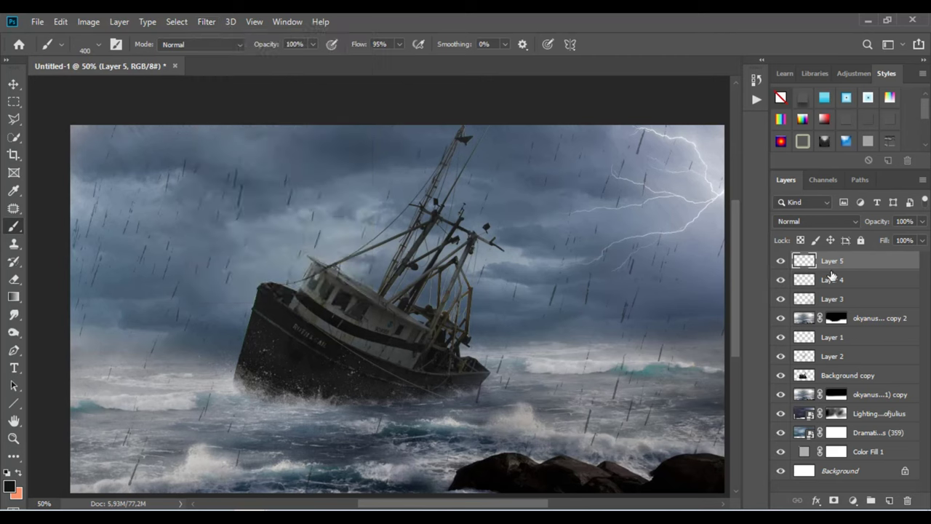
key("alt+bracketleft")
left_click(793, 261)
Step: Add a Hue/Saturation adjustment and lower the whole scene's lightness
left_click(852, 501)
left_click(873, 342)
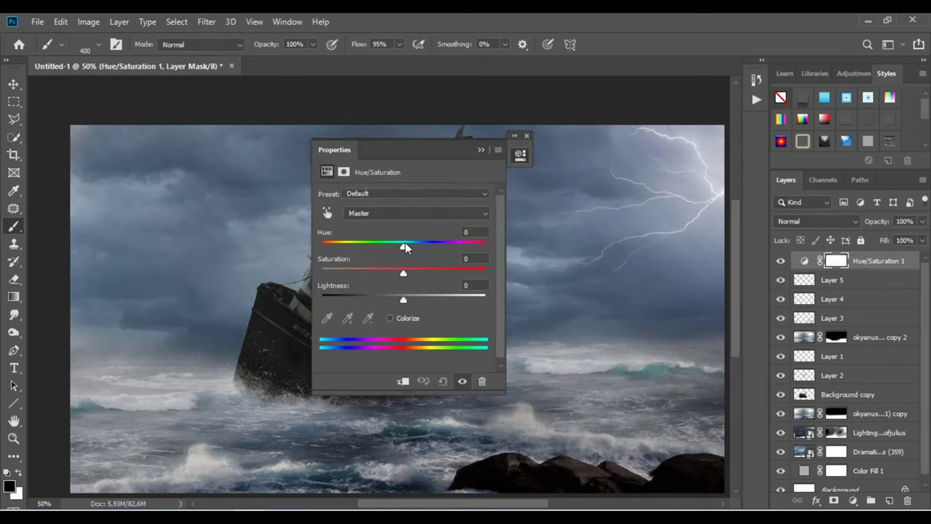
left_click_drag(405, 298, 378, 298)
Step: Add a Curves layer in Hard Light at 43% opacity, toggling it to compare
left_click(853, 501)
left_click(873, 288)
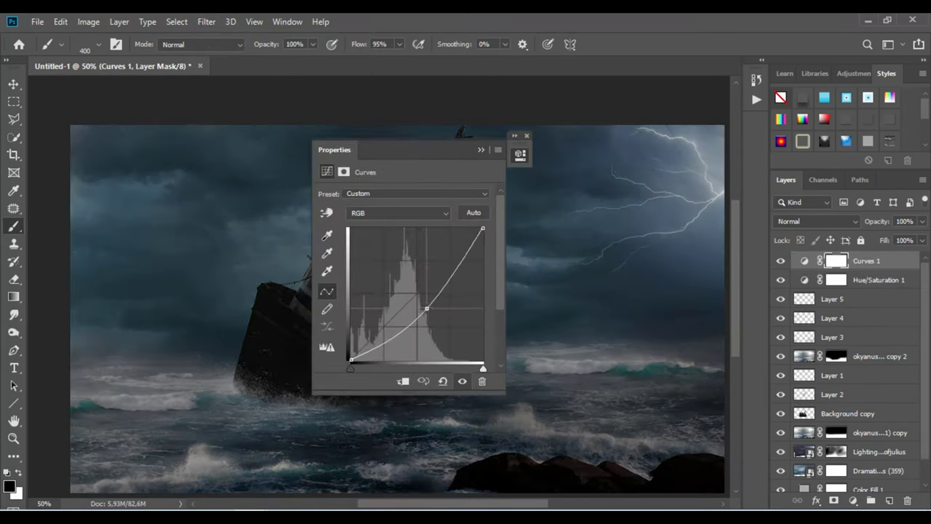
left_click(816, 221)
left_click(796, 354)
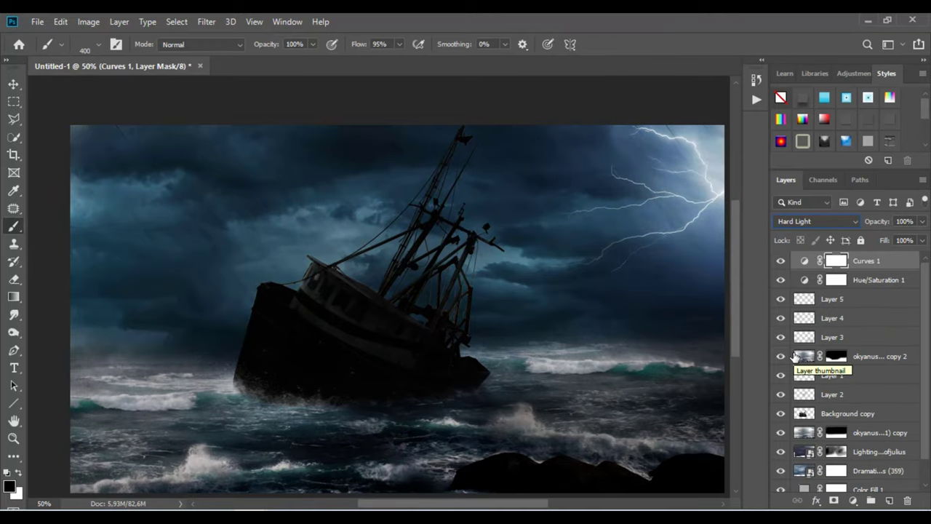
left_click_drag(890, 240, 858, 240)
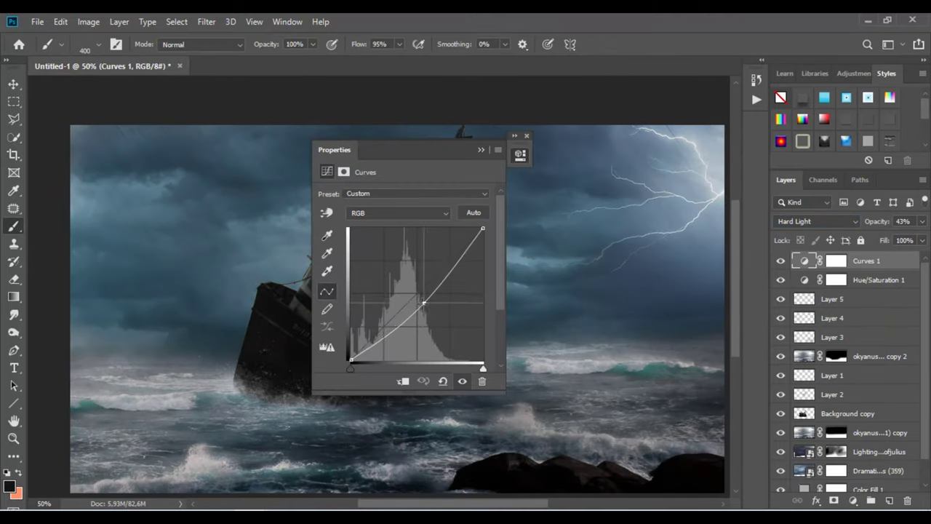
left_click(781, 261)
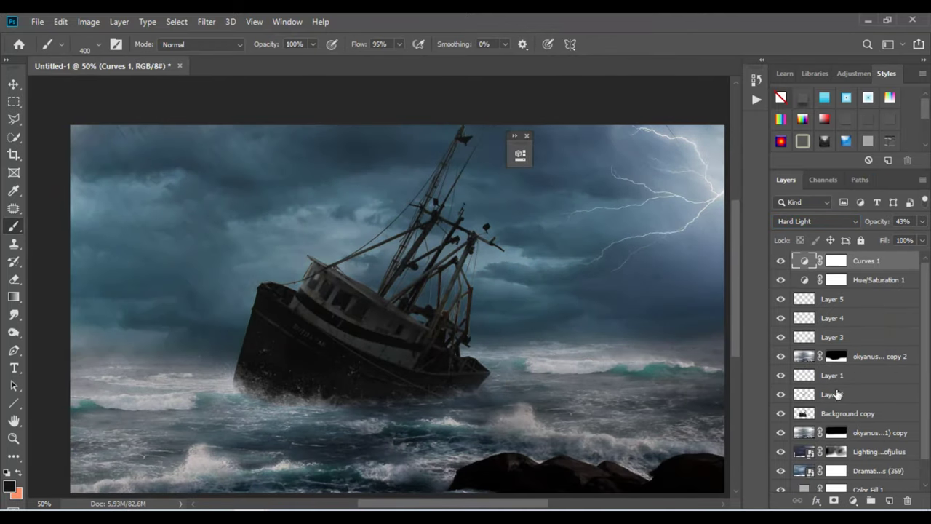
left_click(889, 501)
right_click(408, 218)
key("Return")
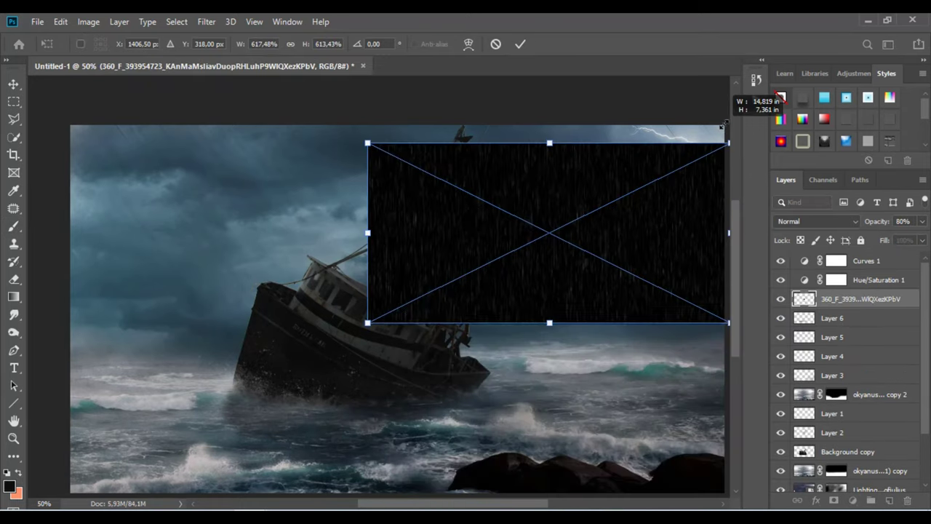
Step: Scale and position the placed rain photo to fill the canvas, about 1111% by 1252%
left_click_drag(724, 125, 717, 144)
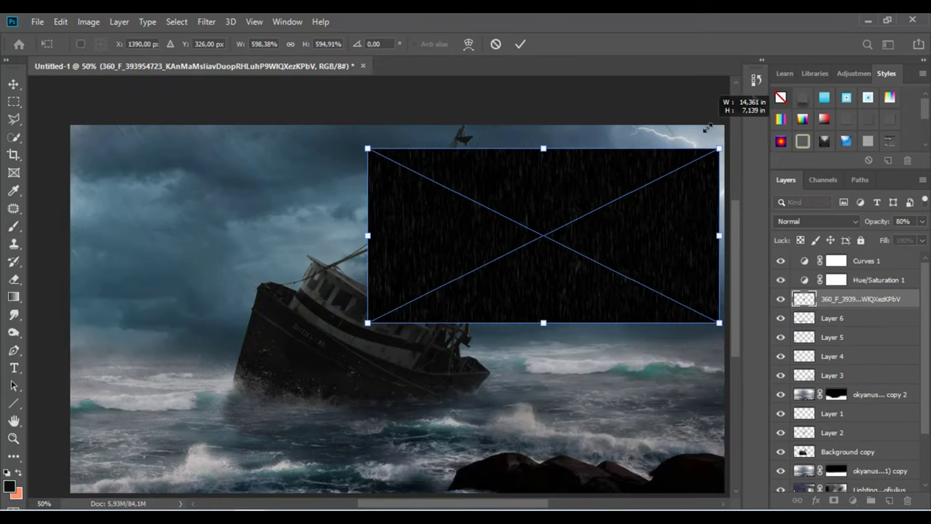
left_click_drag(644, 192, 345, 169)
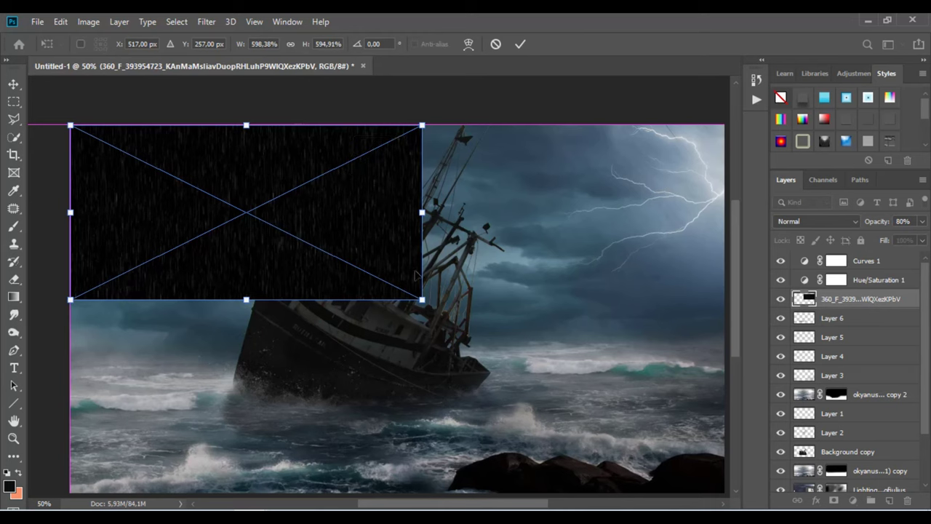
mouse_move(422, 299)
left_mouse_down()
mouse_move(676, 505)
mouse_move(727, 502)
left_mouse_up()
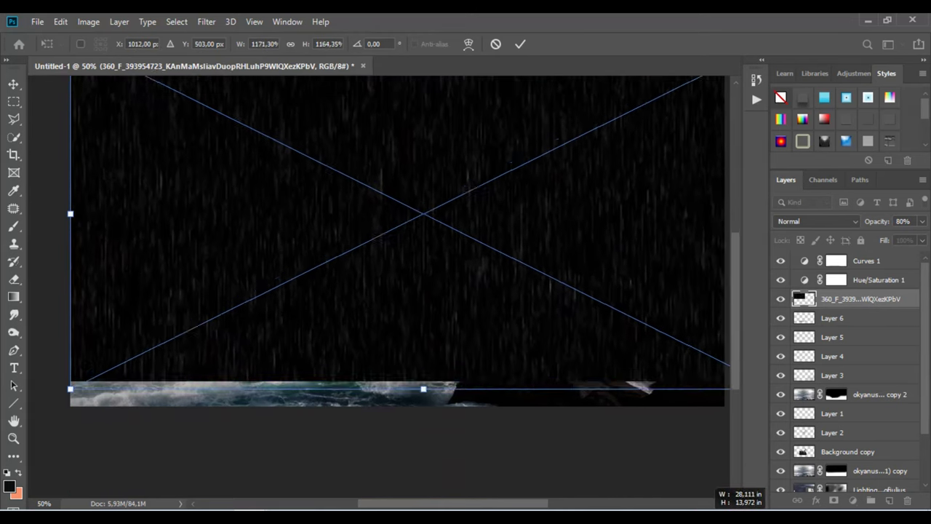
left_click_drag(536, 265, 521, 265)
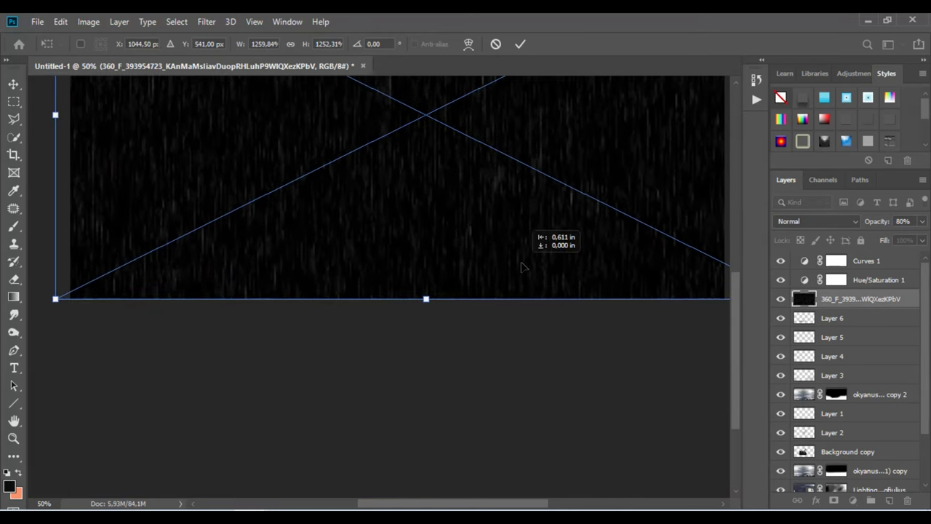
scroll(521, 266, "up", 2)
scroll(492, 243, "up", 3)
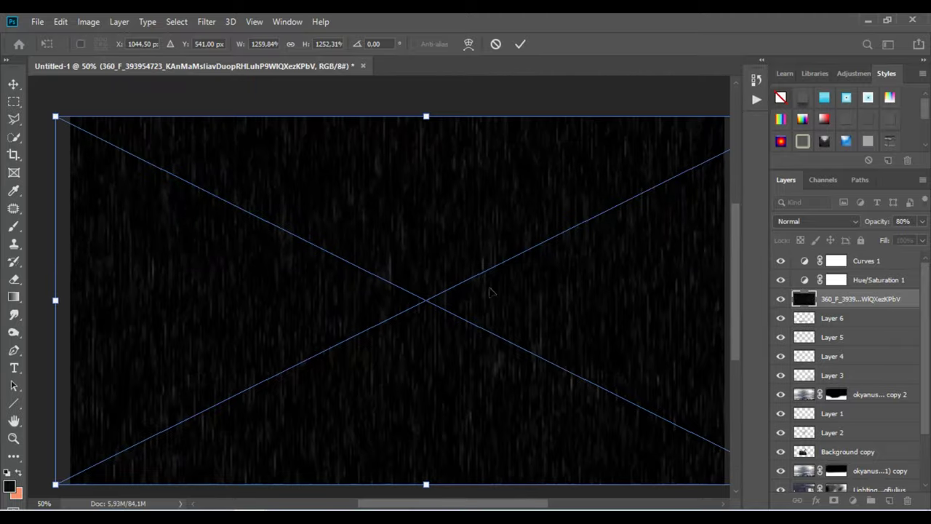
left_click(457, 220, "alt")
left_click_drag(488, 375, 453, 376)
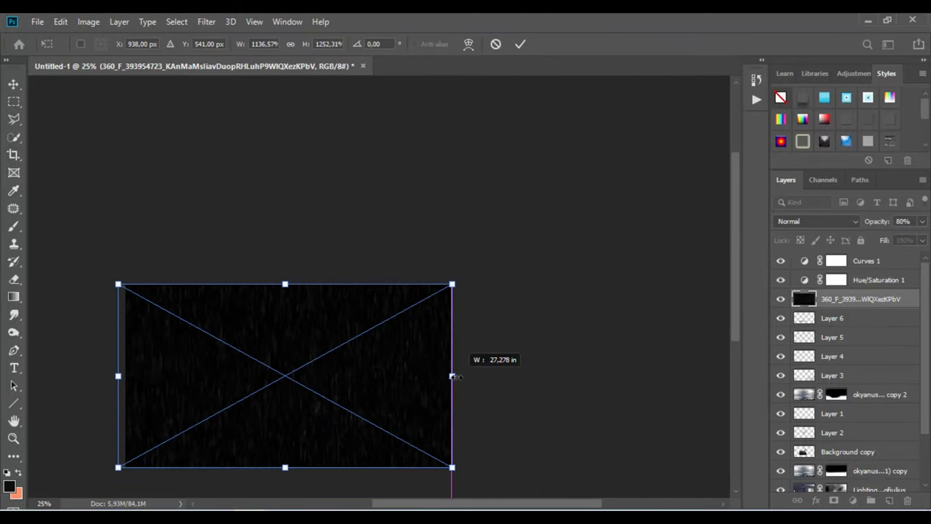
left_click_drag(117, 376, 126, 376)
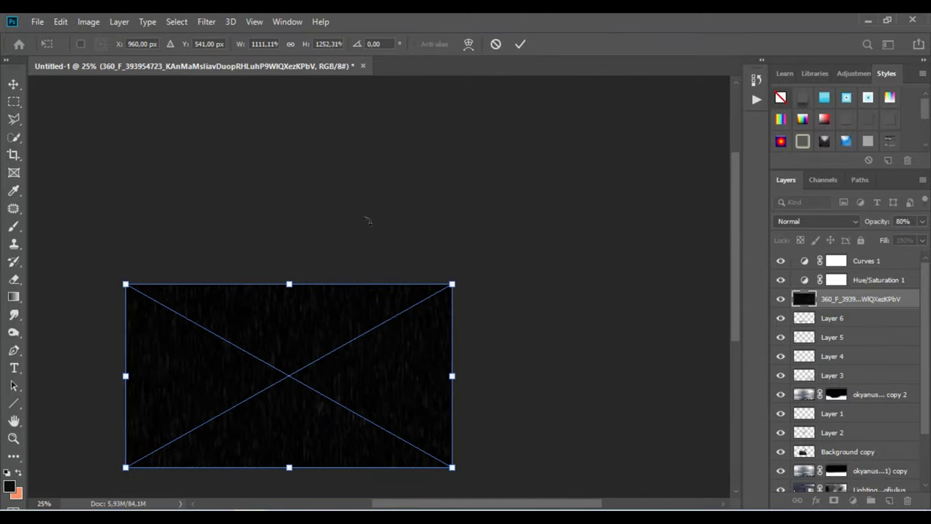
left_click(521, 44)
left_click(811, 221)
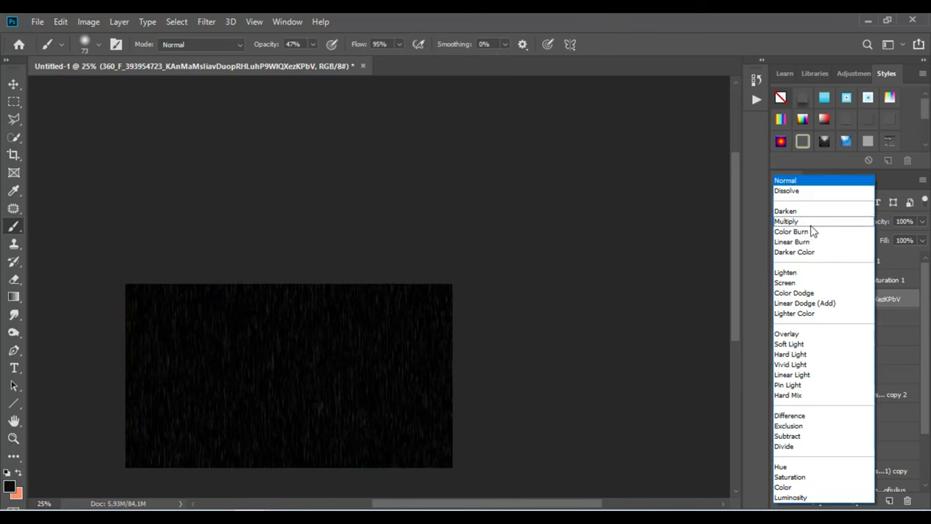
Step: Blend the rain photo with Screen so only streaks show, inspecting the rocks up close
left_click(800, 284)
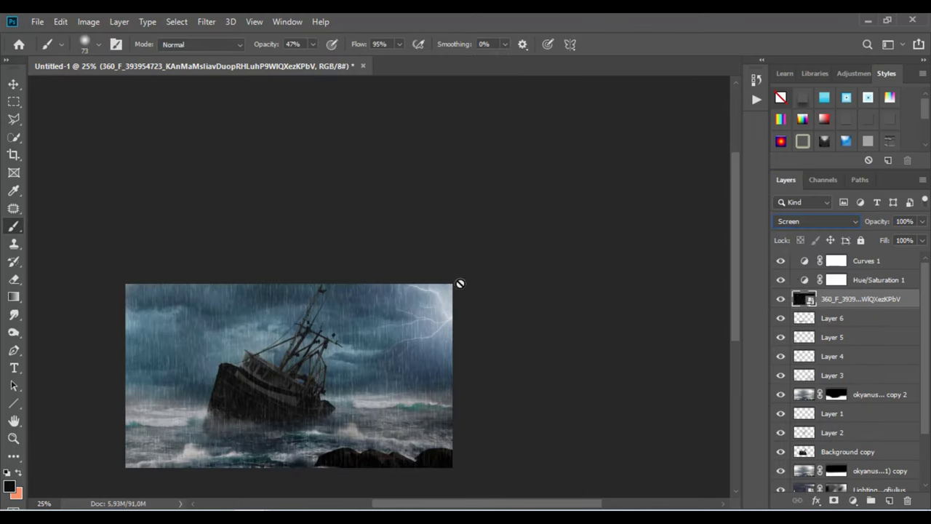
key("ctrl+plus")
key("ctrl+plus")
key("ctrl+plus")
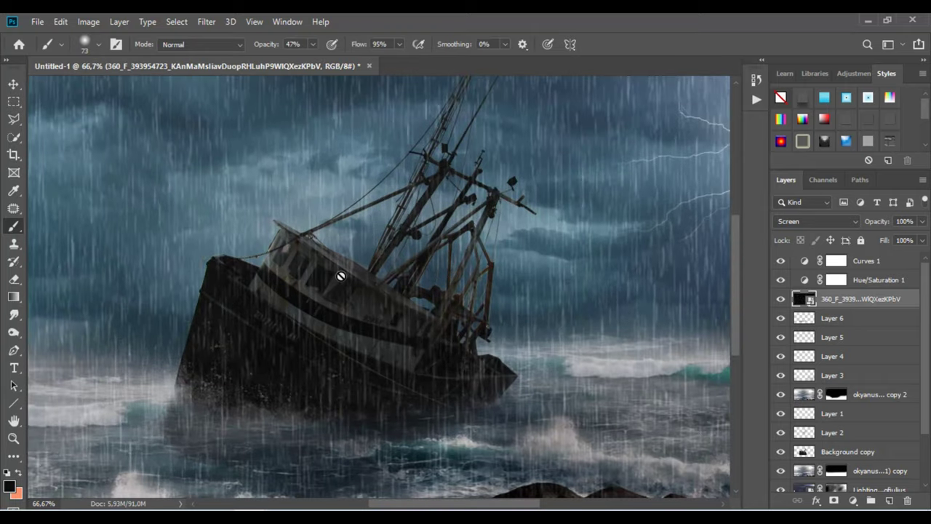
left_click(364, 288, "alt")
scroll(548, 467, "up", 1)
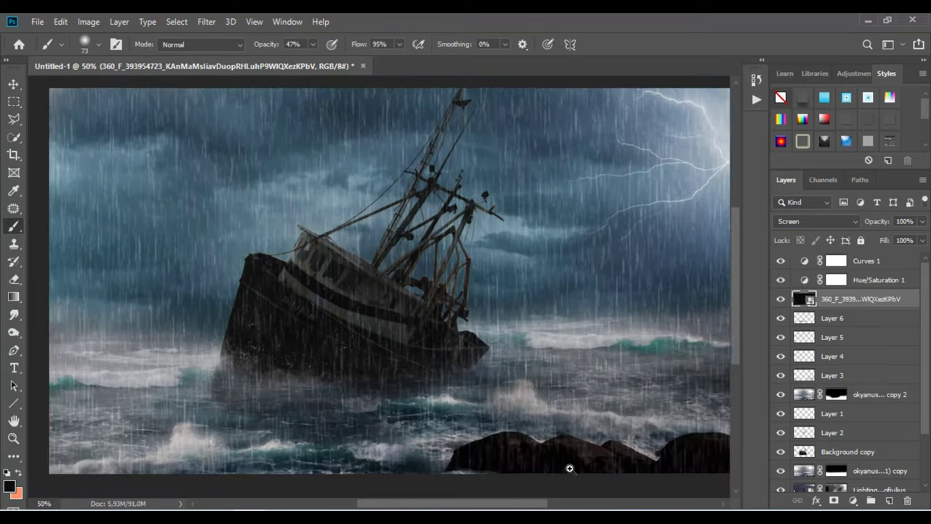
scroll(567, 465, "up", 2)
scroll(568, 466, "up", 1)
mouse_move(528, 391)
left_mouse_down()
mouse_move(442, 331)
mouse_move(486, 322)
left_mouse_up()
left_click(397, 274, "alt")
left_click(397, 274, "alt")
left_click(396, 274, "alt")
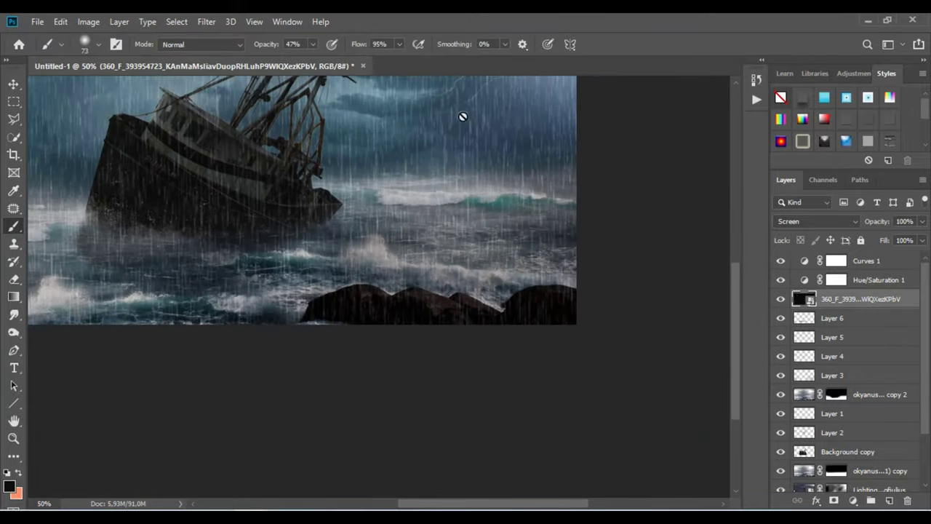
scroll(459, 139, "up", 3)
scroll(444, 149, "up", 2)
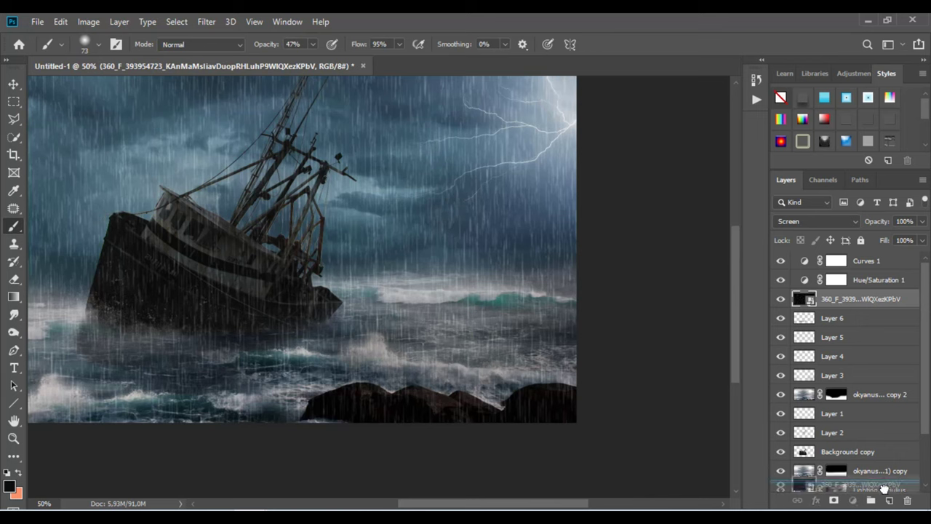
Step: Duplicate the rain layer and move the copy beneath Background copy
left_click_drag(850, 306, 889, 500)
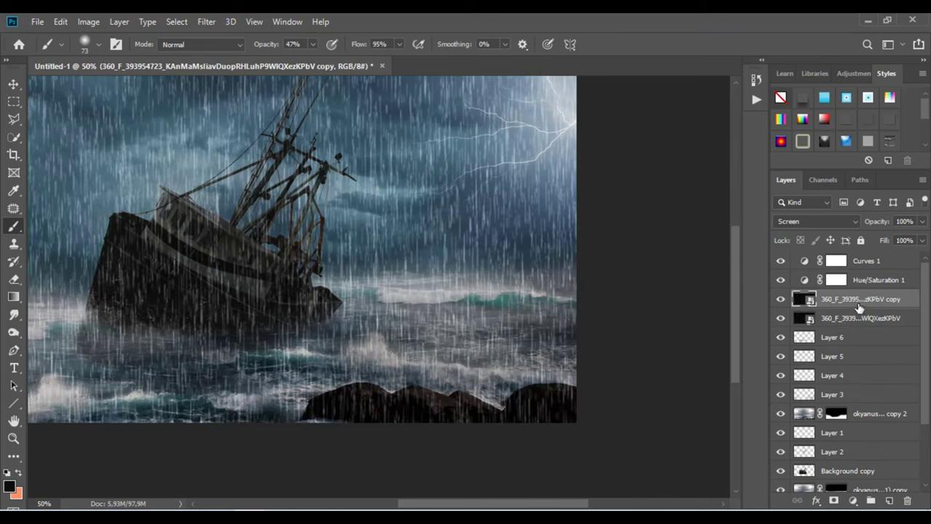
left_click_drag(860, 309, 849, 416)
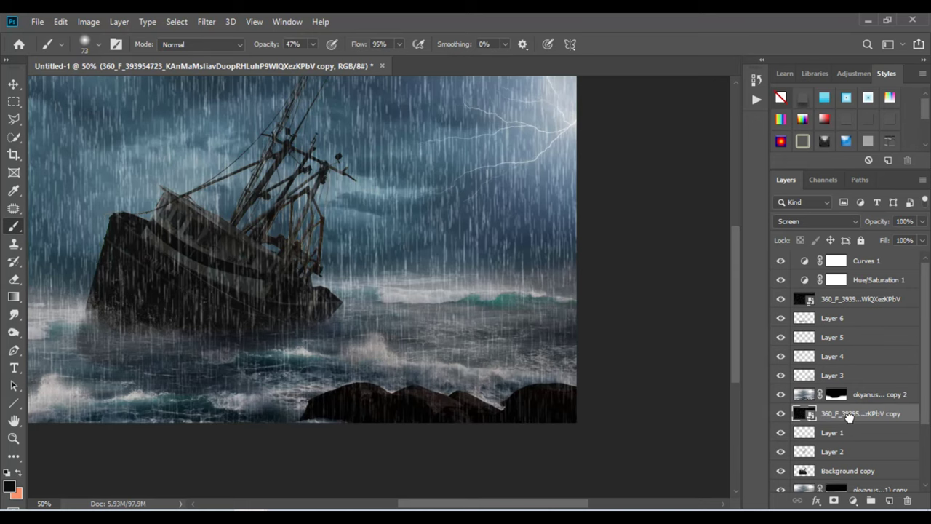
left_click_drag(849, 416, 848, 471)
scroll(849, 471, "down", 3)
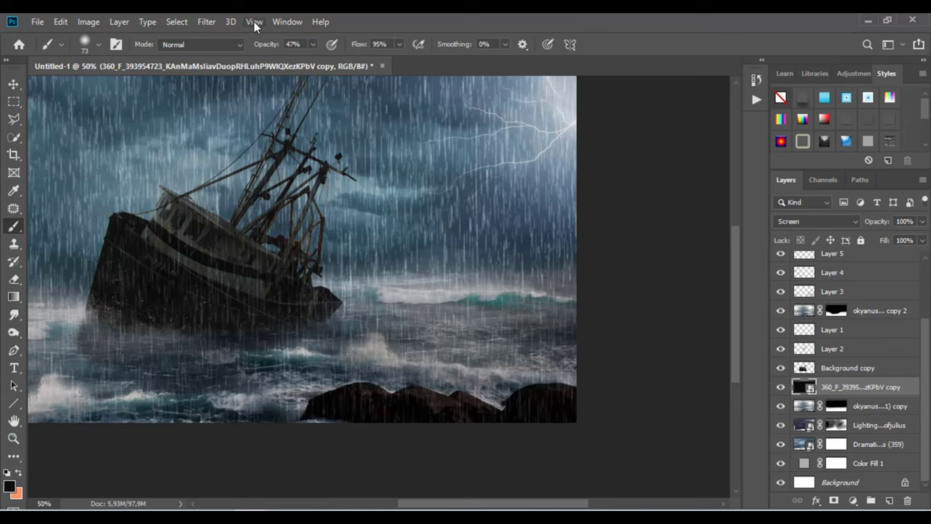
Step: Try a shorter Motion Blur on the rain copy, then cancel it
left_click(199, 22)
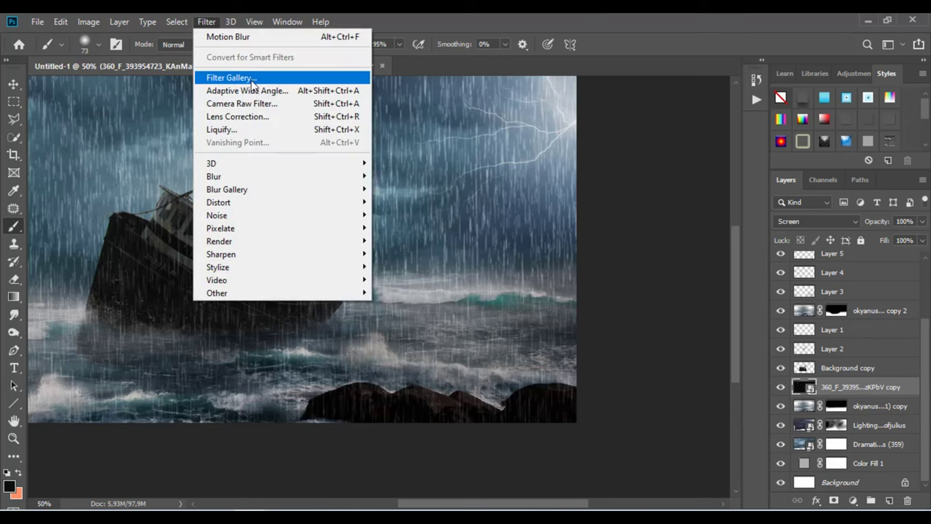
left_click(262, 38)
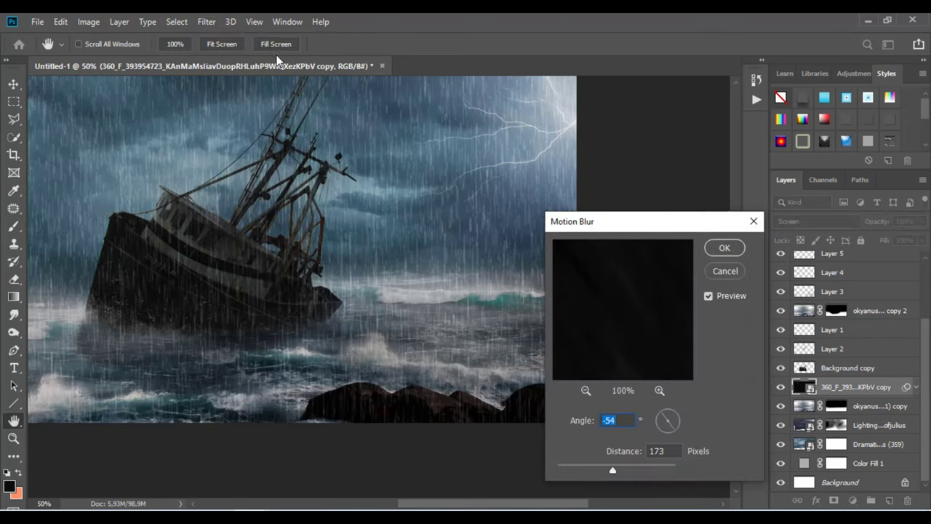
left_click_drag(586, 469, 561, 470)
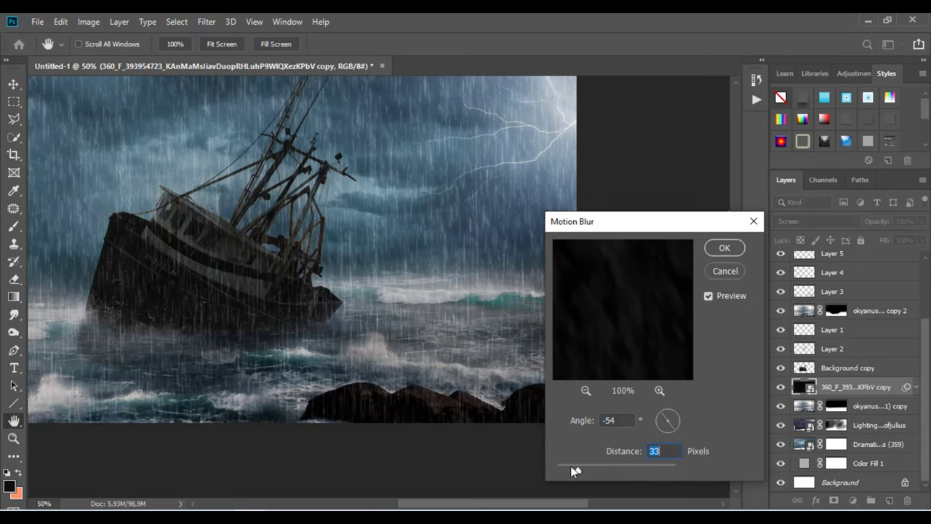
left_click(725, 271)
Step: Flip the rain copy and restretch it over the canvas, about -1110% by -1259%
key("ctrl+minus")
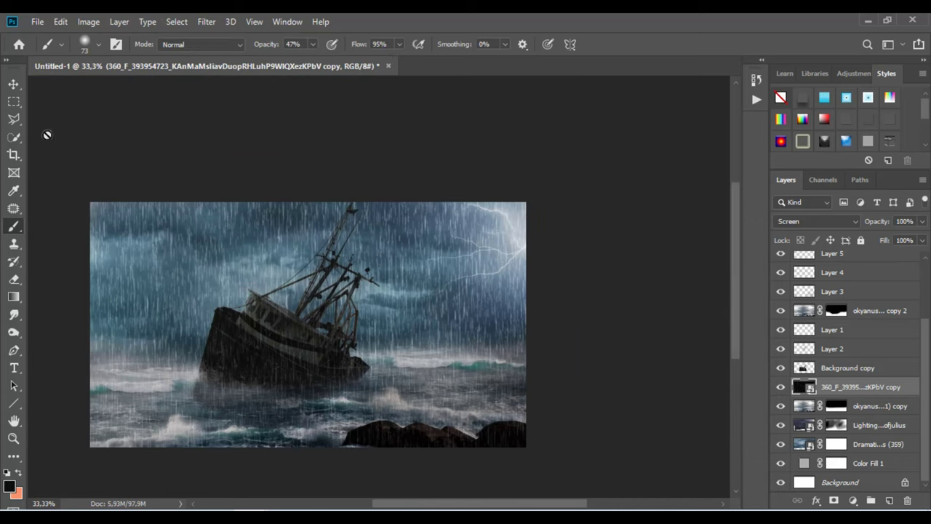
left_click(15, 85)
left_click_drag(525, 325, 332, 325)
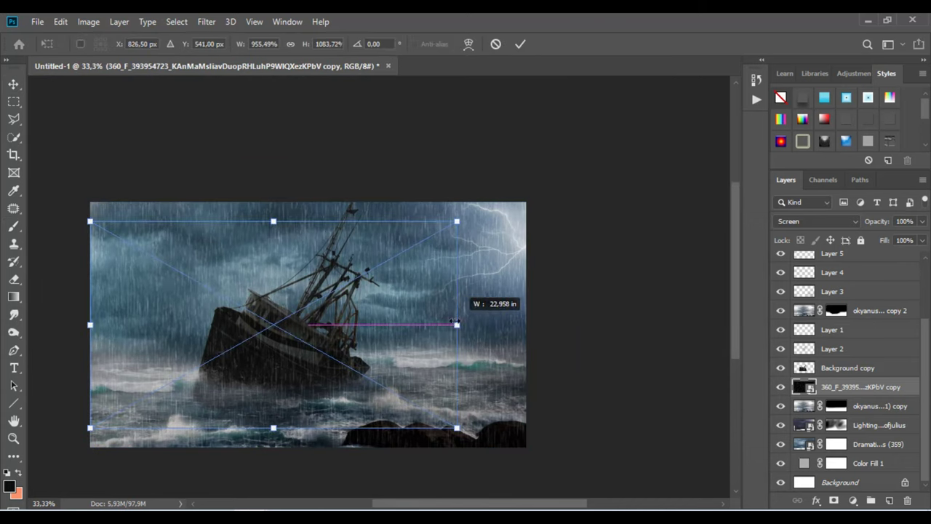
left_click_drag(91, 325, 528, 347)
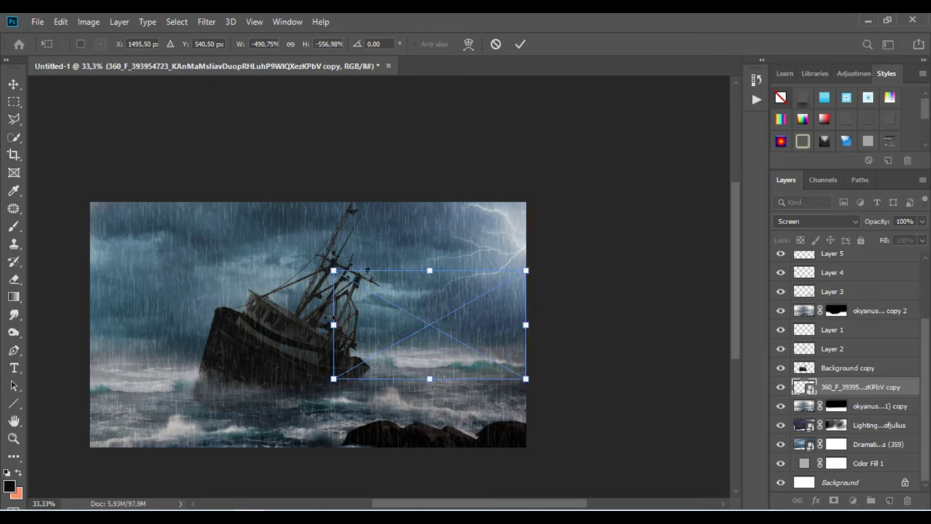
left_click_drag(333, 325, 91, 324)
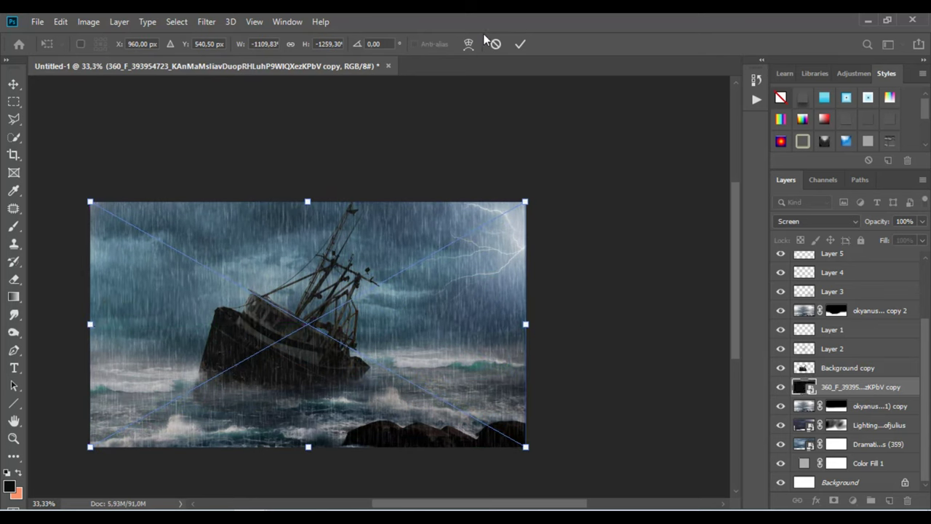
left_click(515, 45)
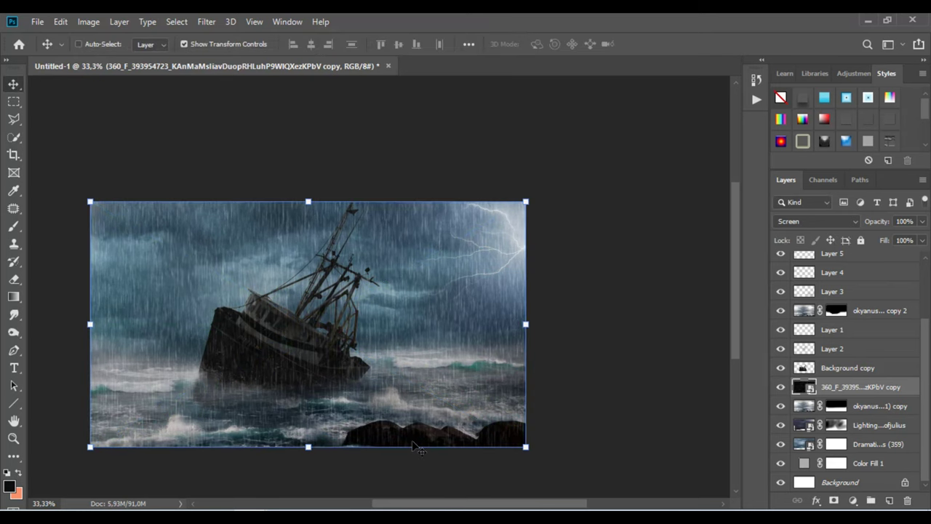
Step: Place 'rocks_and_ocean_26_by_timewizardstock' above the sky layer and move it to the lower right
key("ctrl+plus")
key("ctrl+plus")
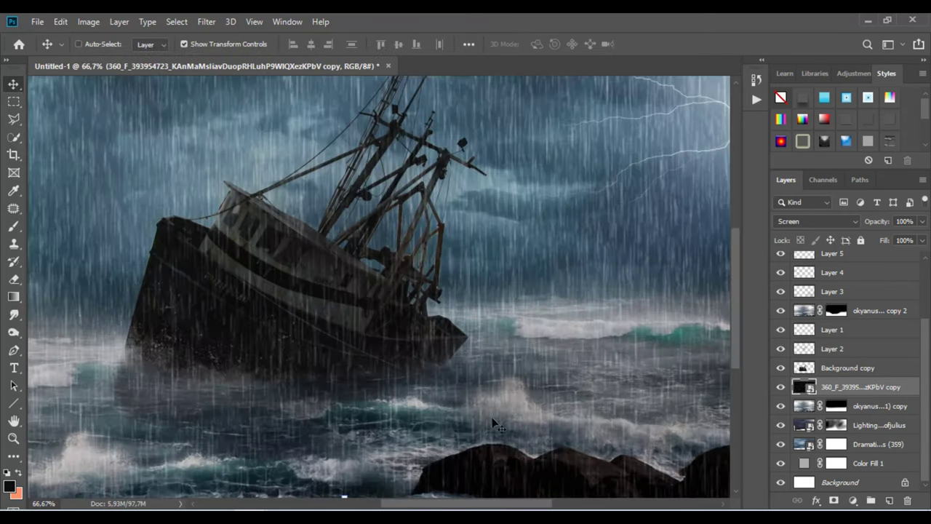
scroll(401, 222, "down", 3)
scroll(389, 243, "down", 1)
key("ctrl")
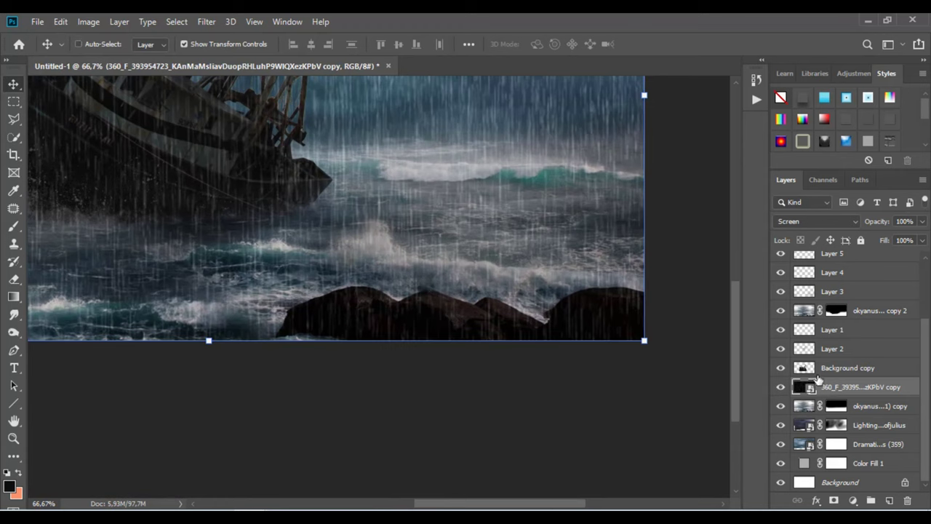
left_click(880, 444)
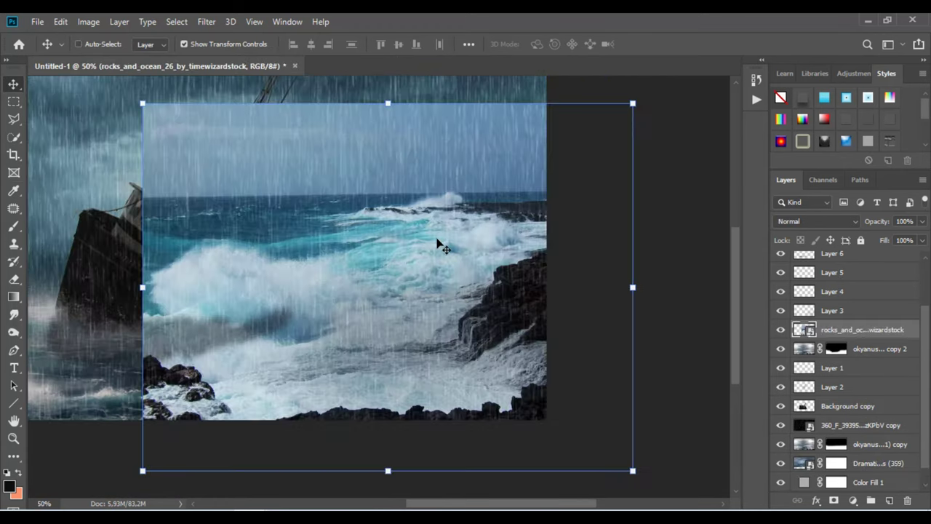
mouse_move(437, 245)
left_mouse_down()
mouse_move(431, 322)
mouse_move(530, 367)
mouse_move(517, 355)
left_mouse_up()
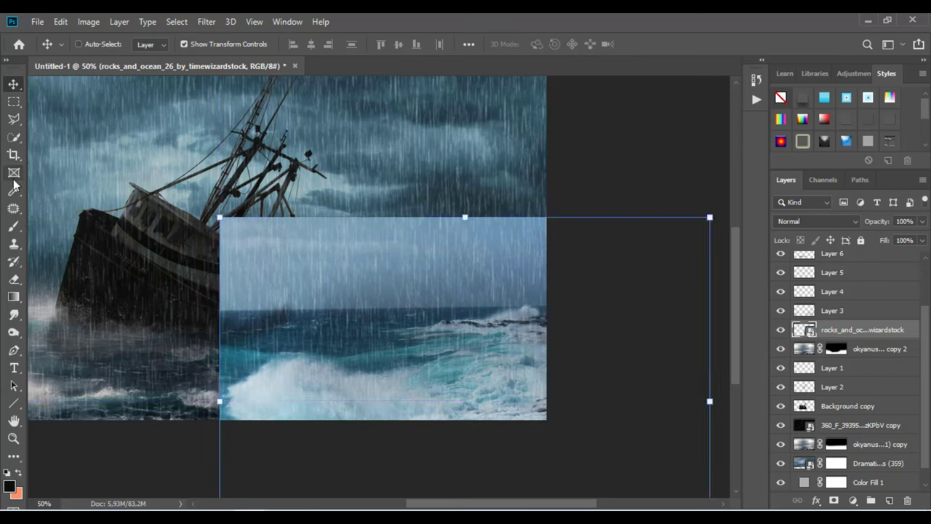
left_click(13, 228)
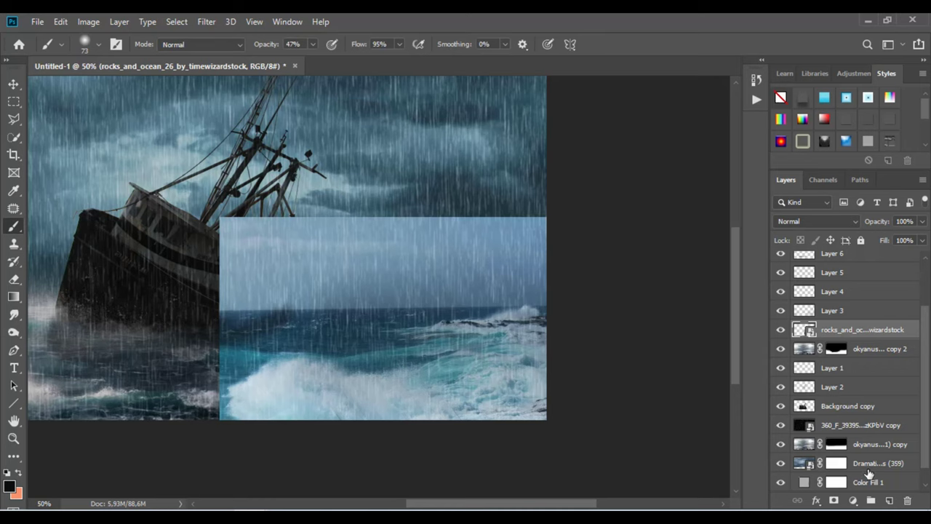
Step: Mask the rocks-and-ocean layer with a soft round 495 px brush, undoing two strokes near the rock
left_click(835, 501)
right_click(352, 228)
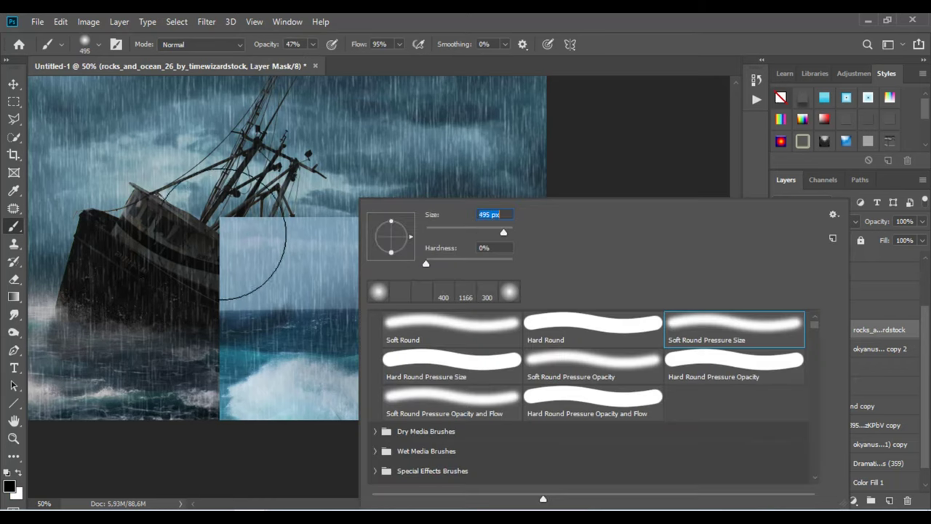
left_click(281, 239)
mouse_move(254, 214)
left_mouse_down()
mouse_move(414, 214)
mouse_move(451, 187)
mouse_move(488, 208)
mouse_move(424, 224)
mouse_move(373, 208)
mouse_move(208, 249)
mouse_move(218, 266)
mouse_move(250, 263)
mouse_move(239, 298)
mouse_move(166, 354)
mouse_move(258, 314)
mouse_move(272, 366)
mouse_move(331, 345)
left_mouse_up()
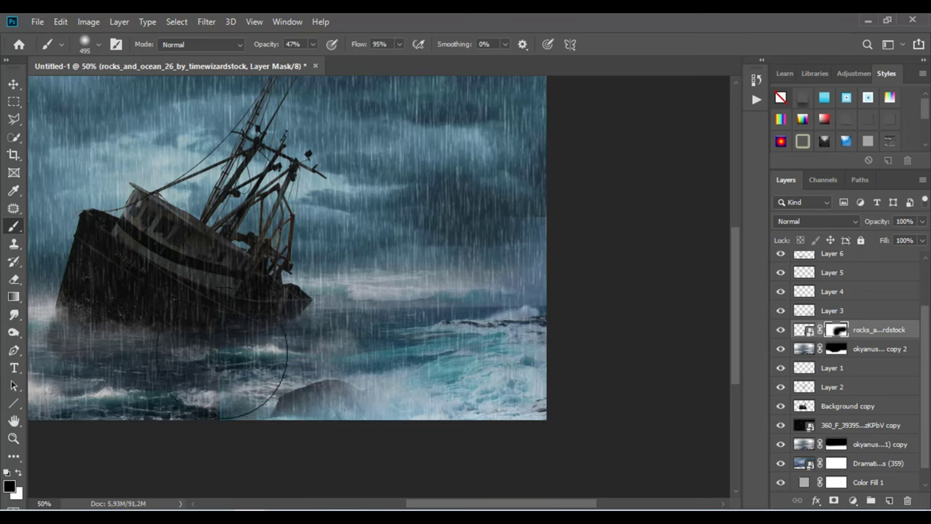
key("ctrl+z")
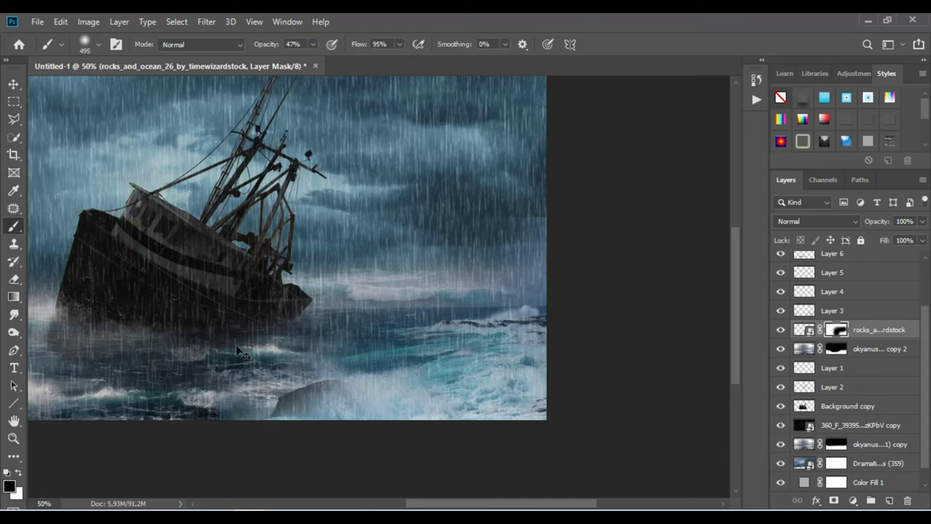
key("ctrl+z")
key("ctrl+z")
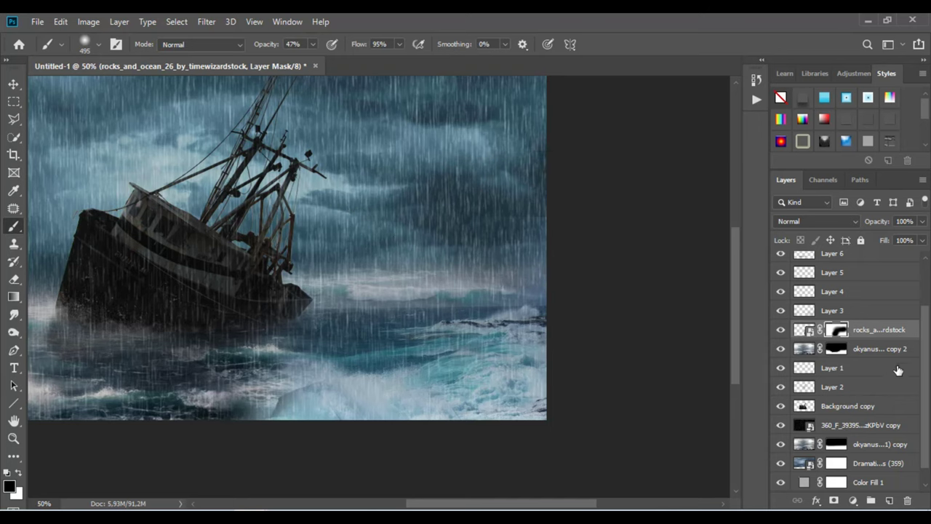
Step: Add a Curves 2 adjustment clipped to the rocks layer, curved down to darken it
left_click(853, 501)
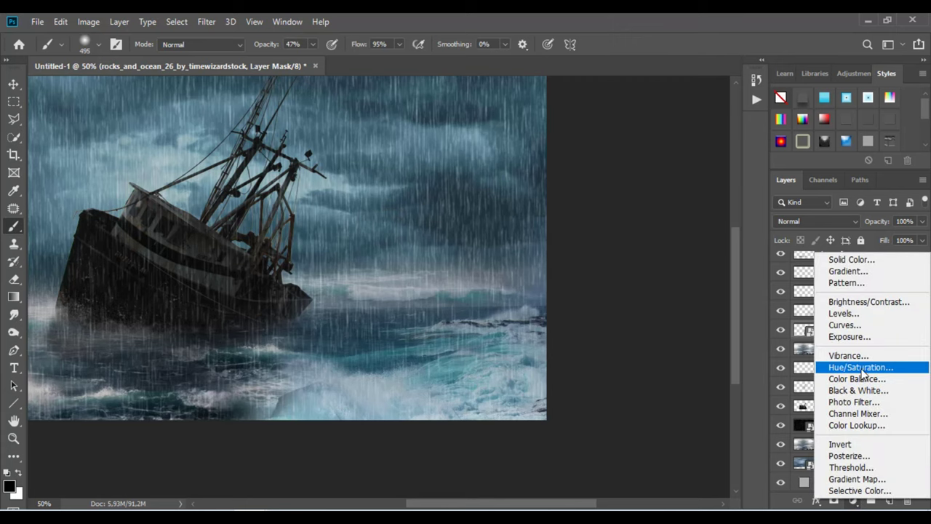
left_click(861, 329)
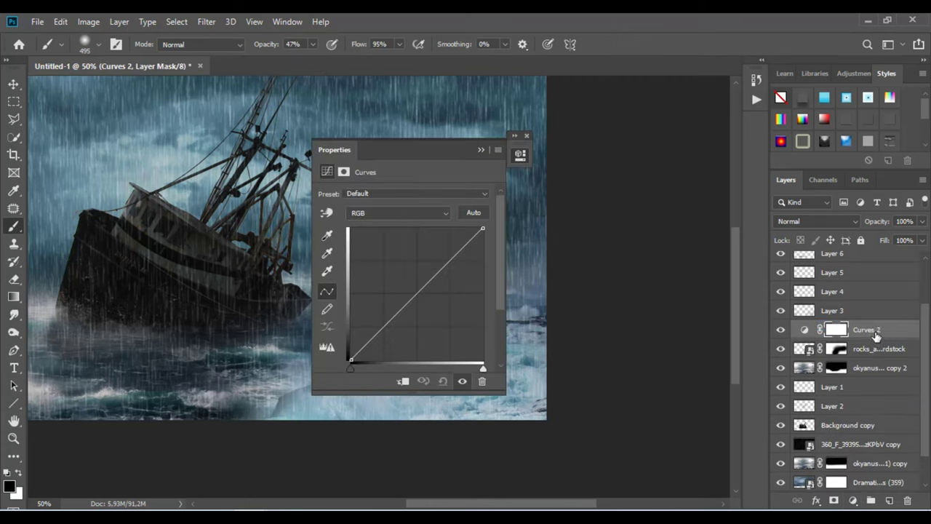
right_click(873, 332)
left_click(827, 274)
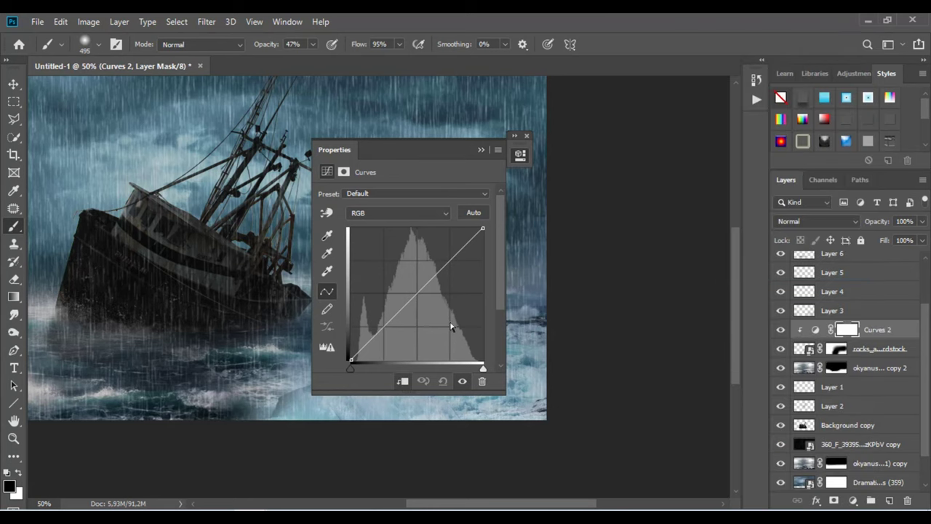
left_click_drag(413, 296, 420, 313)
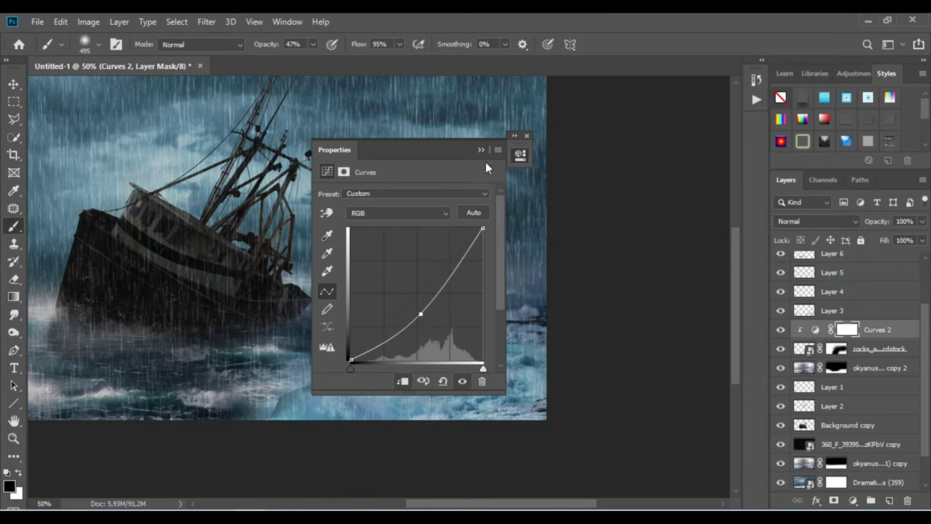
left_click(482, 150)
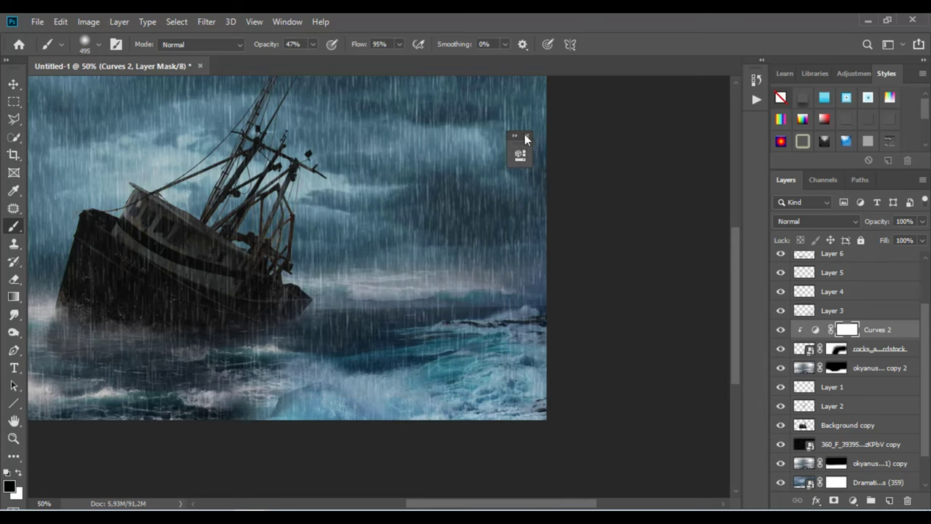
left_click(528, 135)
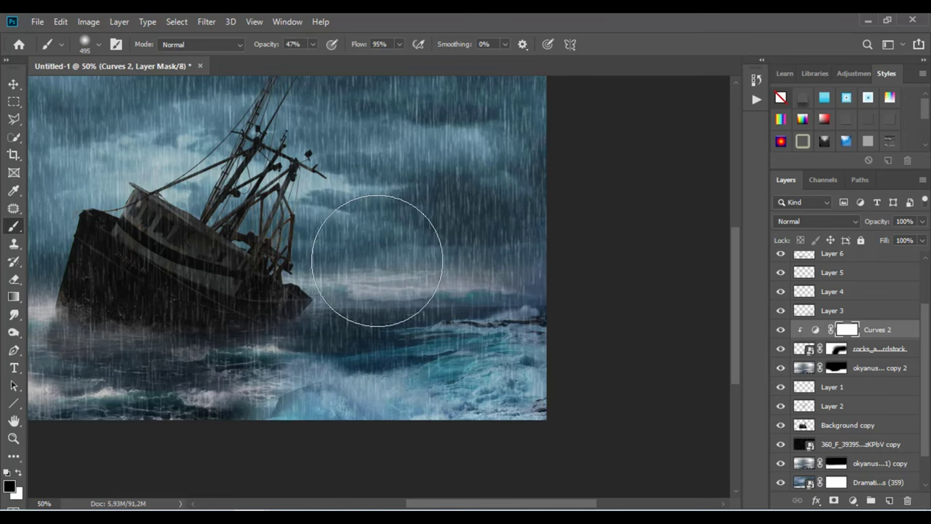
Step: Paint the Curves 2 mask over the sea, then shrink the brush to 117 px
left_click_drag(307, 277, 342, 270)
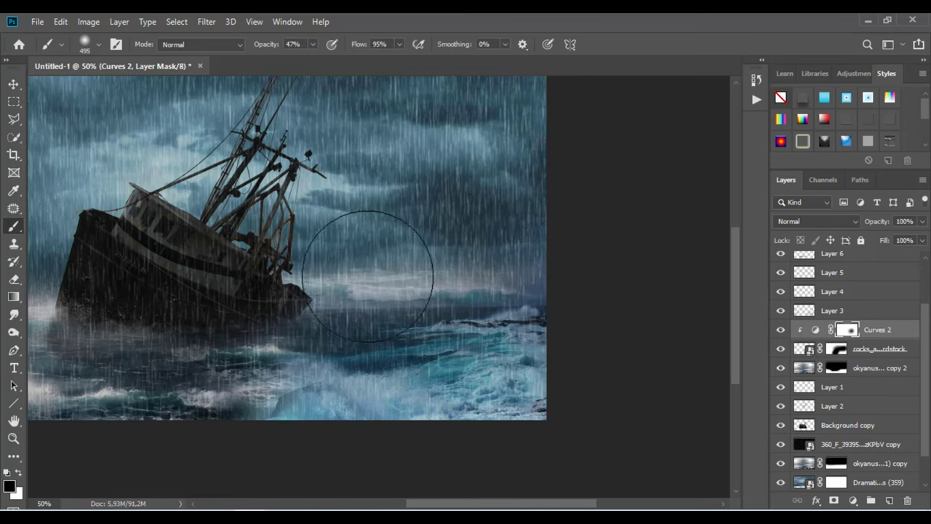
right_click(419, 266)
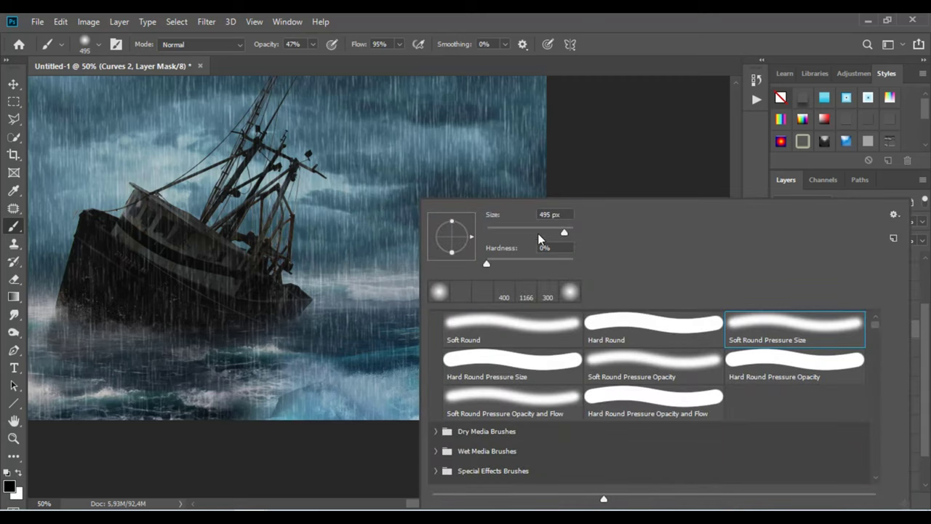
key("Return")
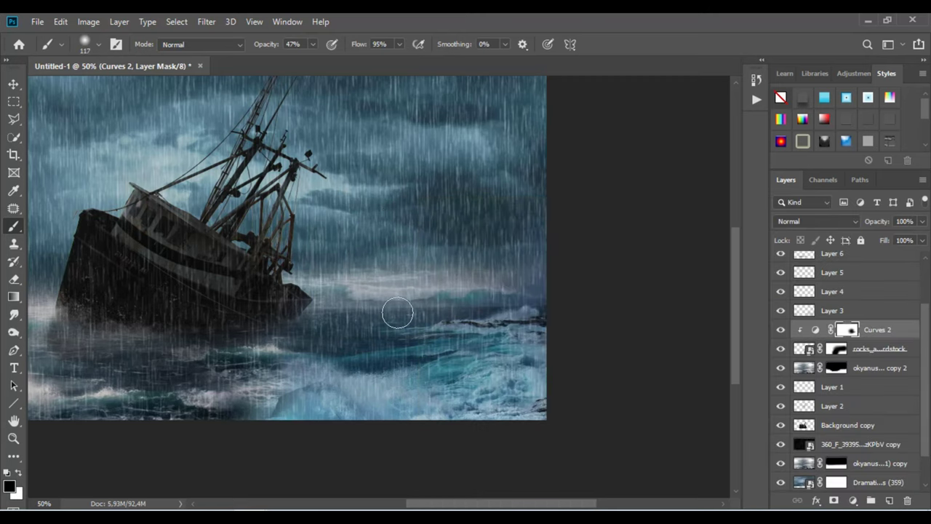
left_click(781, 369)
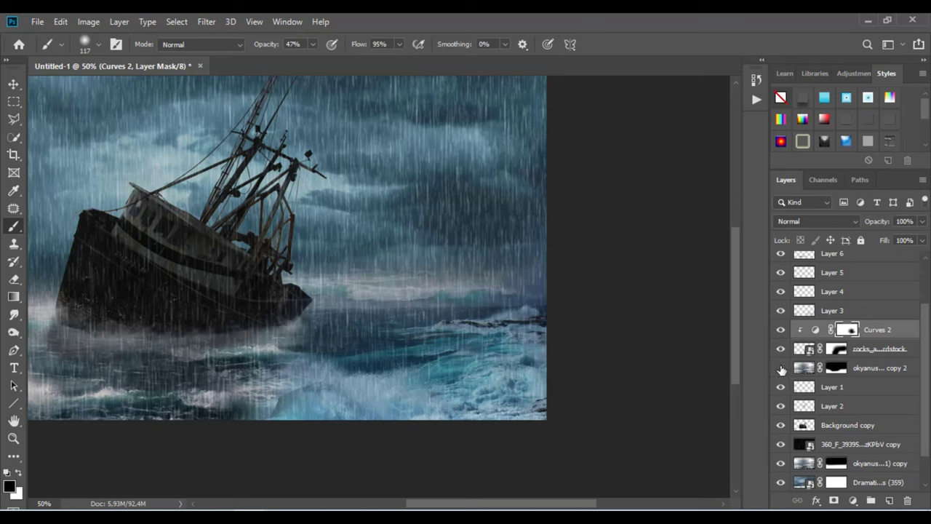
left_click(781, 369)
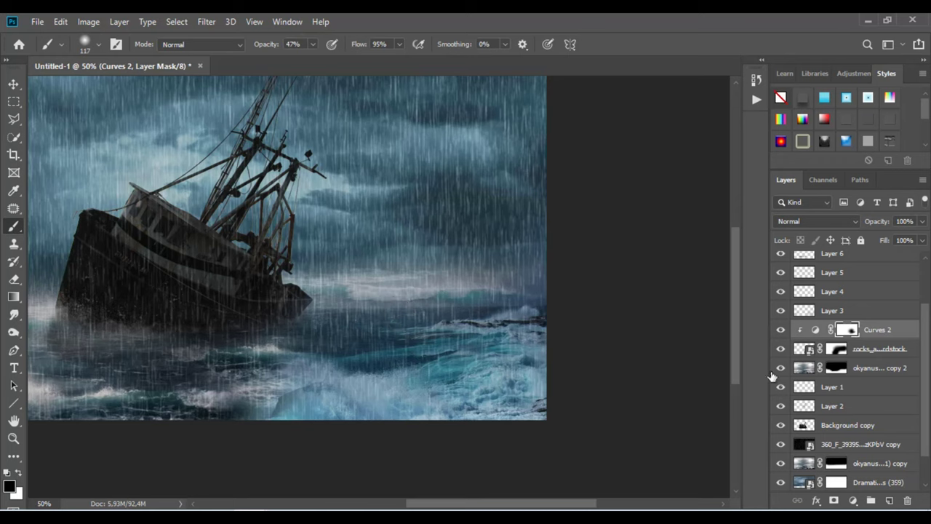
left_click(782, 466)
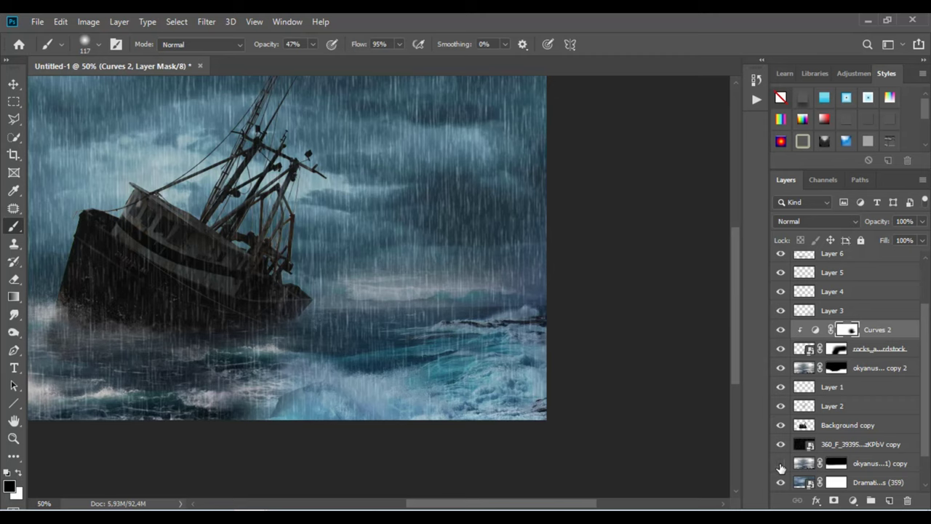
left_click(781, 466)
left_click(782, 467)
left_click(781, 467)
left_click(782, 482)
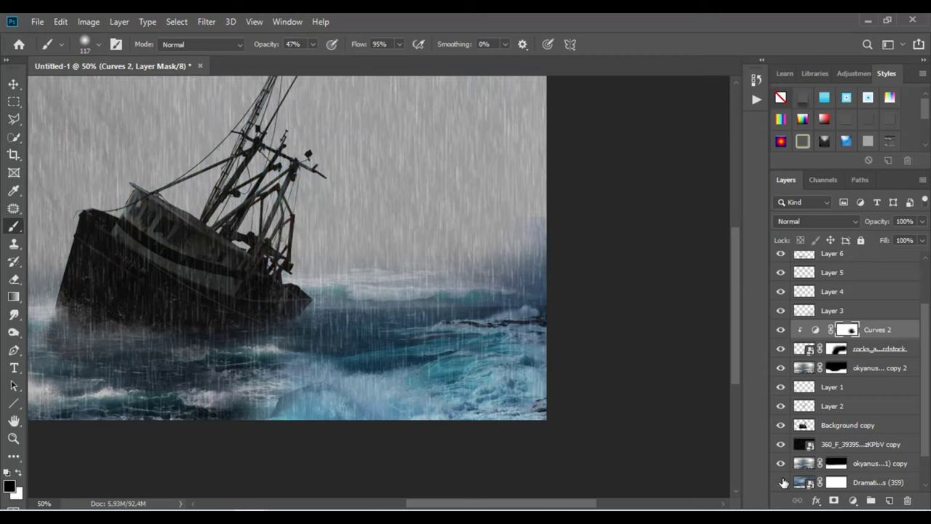
left_click(782, 482)
scroll(789, 482, "down", 2)
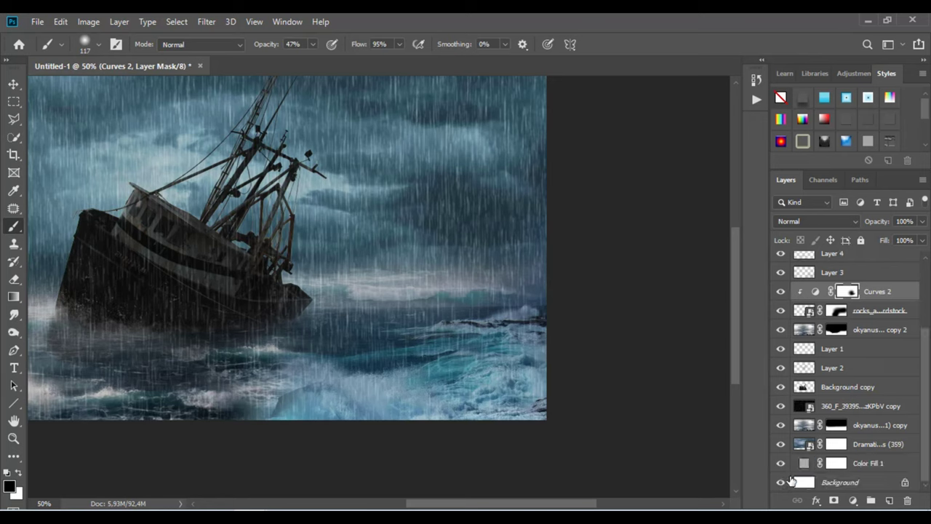
scroll(791, 481, "up", 2)
scroll(788, 418, "up", 3)
scroll(781, 385, "up", 1)
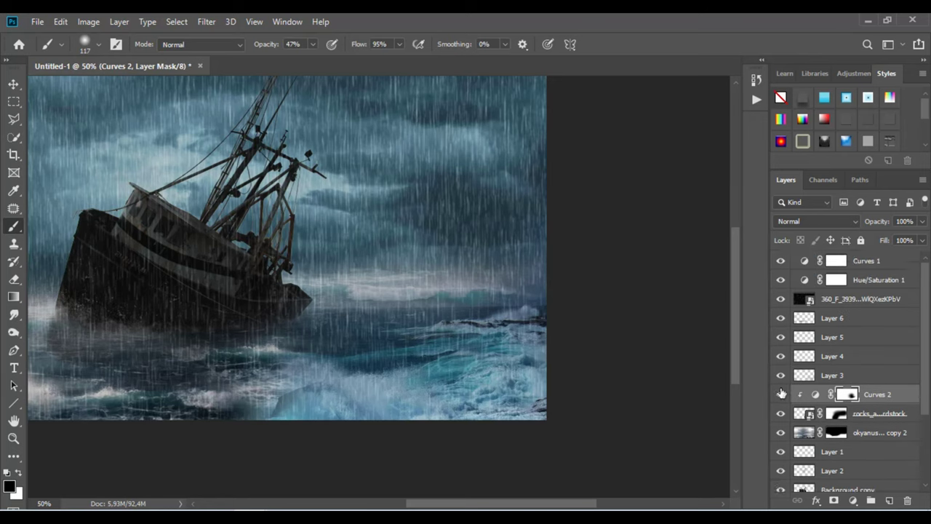
left_click(781, 415)
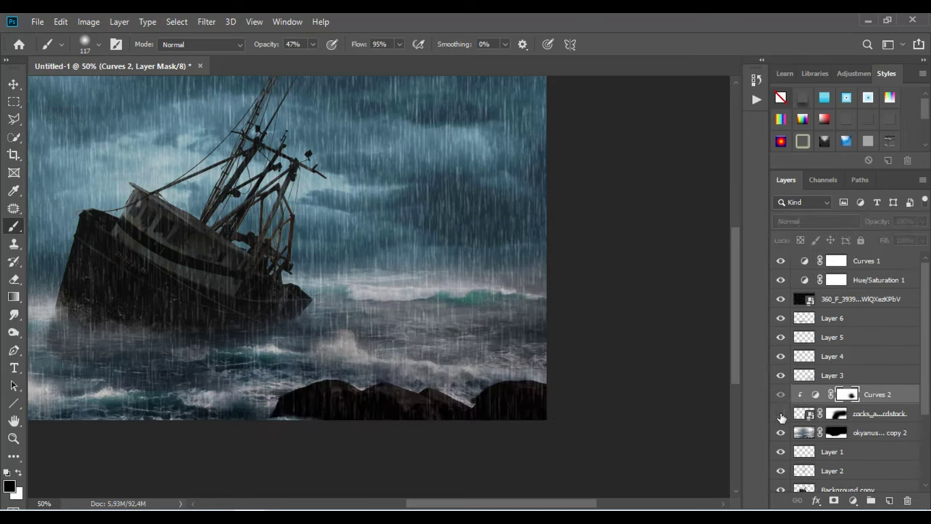
left_click(781, 415)
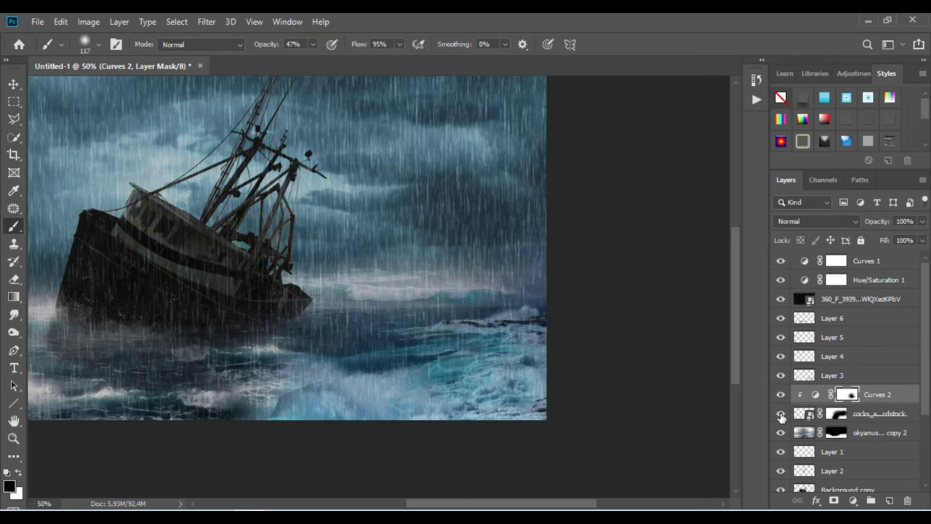
left_click(781, 415)
left_click(782, 415)
left_click(836, 418, "shift")
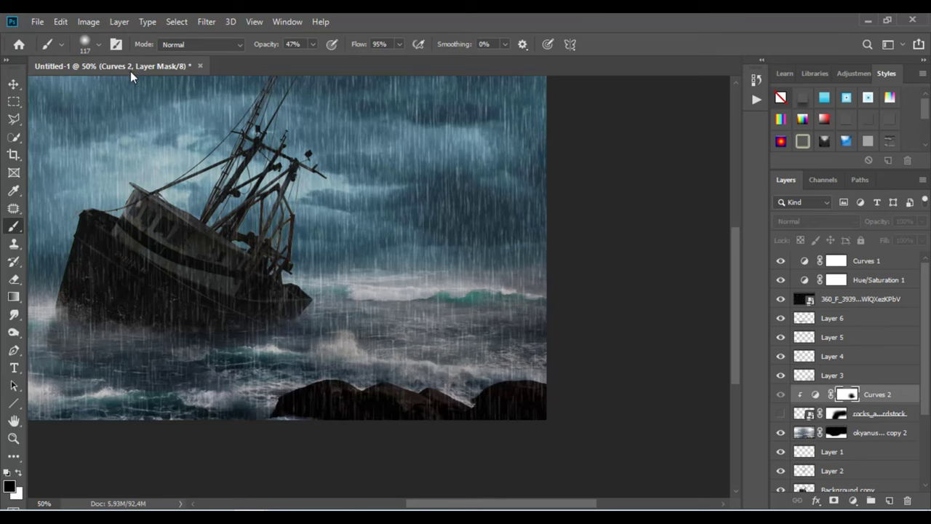
left_click(69, 26)
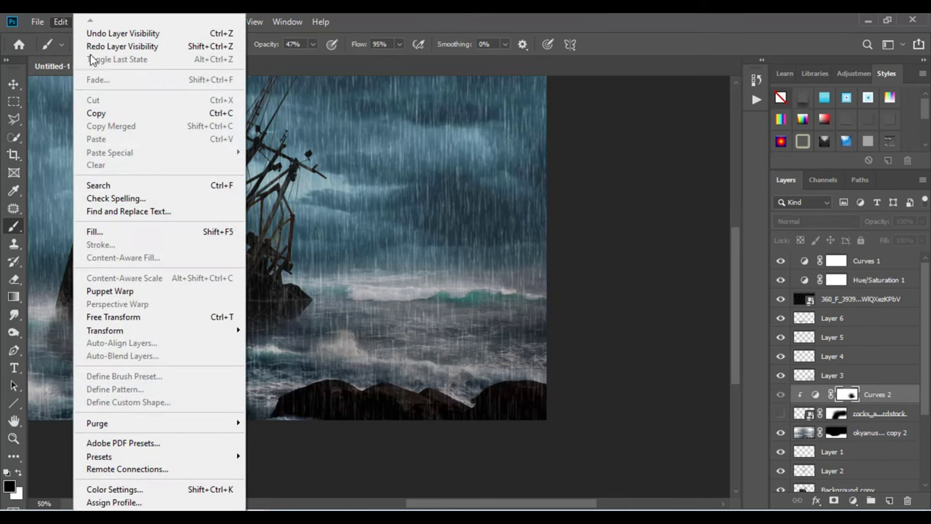
left_click(120, 46)
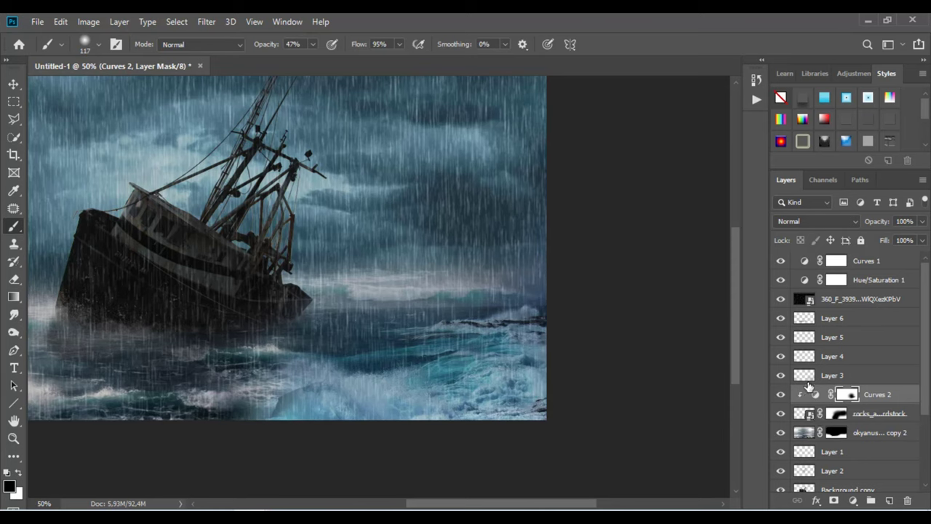
scroll(810, 385, "down", 3)
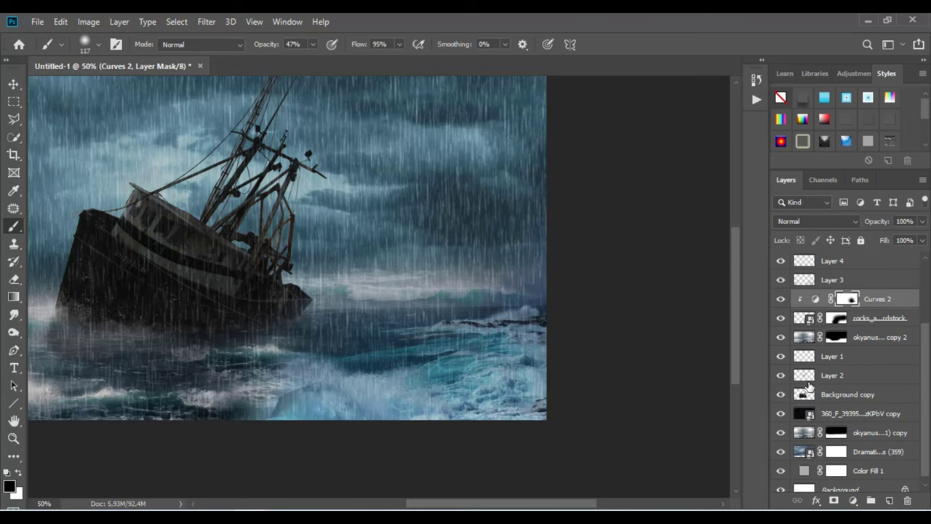
left_click(843, 457)
left_click(780, 453)
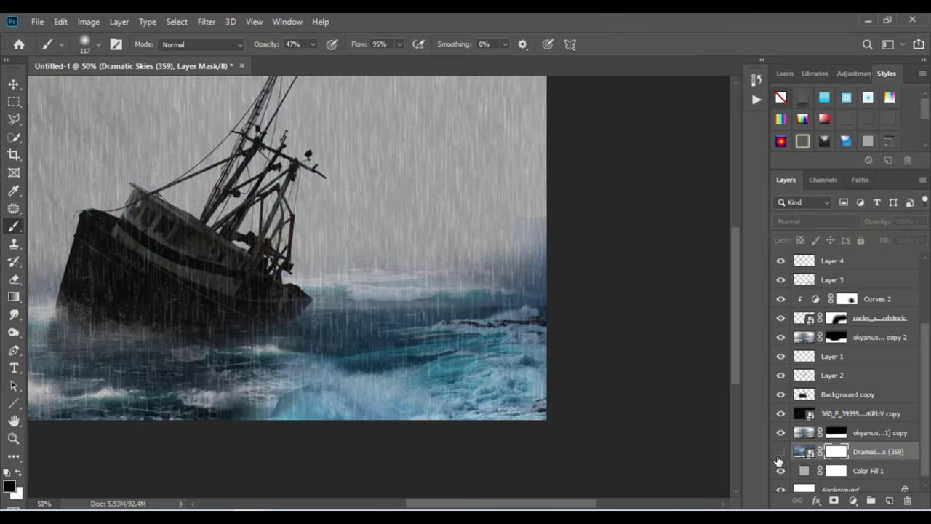
left_click(780, 451)
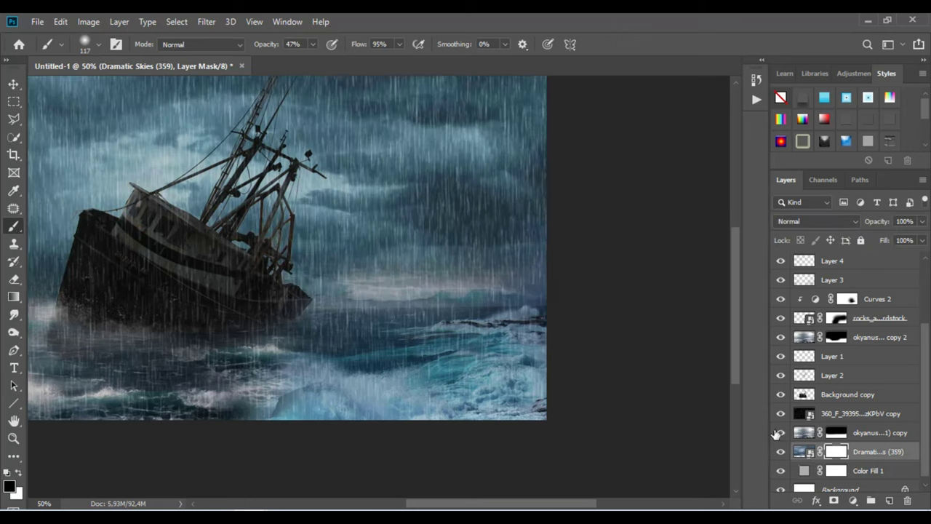
left_click(776, 415)
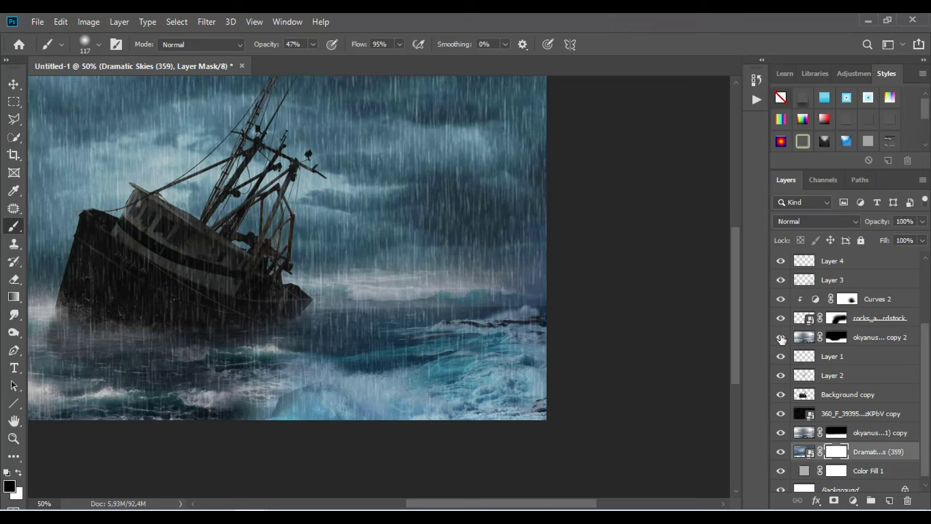
left_click(781, 337)
left_click(781, 299)
Step: On the rocks_and_ocean layer mask, brush over the sea in front of the boat to reveal foaming wave crests
left_click(841, 321)
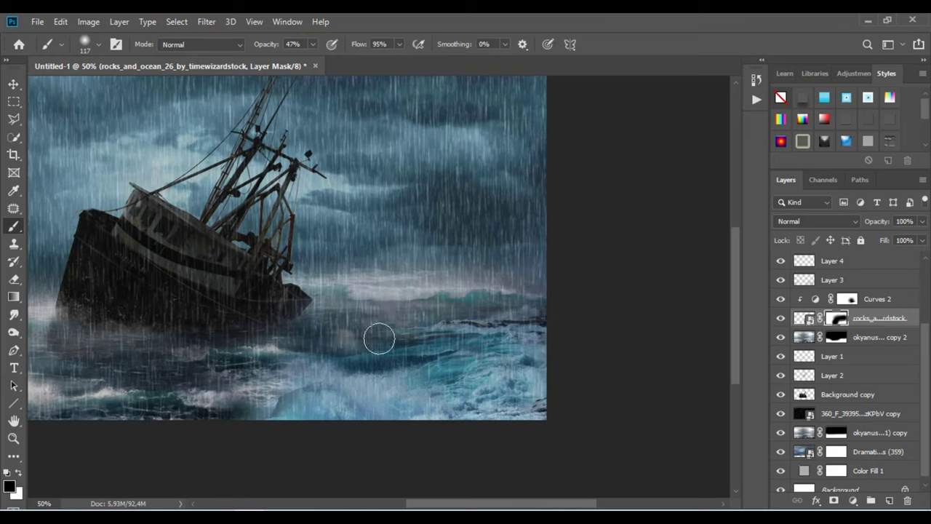
mouse_move(346, 341)
left_mouse_down()
mouse_move(416, 333)
mouse_move(304, 345)
mouse_move(390, 345)
mouse_move(328, 358)
mouse_move(378, 363)
mouse_move(222, 386)
mouse_move(415, 358)
mouse_move(374, 354)
mouse_move(311, 370)
mouse_move(289, 393)
mouse_move(312, 390)
mouse_move(363, 415)
mouse_move(353, 395)
mouse_move(379, 367)
mouse_move(471, 311)
mouse_move(501, 308)
mouse_move(443, 312)
mouse_move(557, 305)
mouse_move(523, 311)
mouse_move(594, 315)
left_mouse_up()
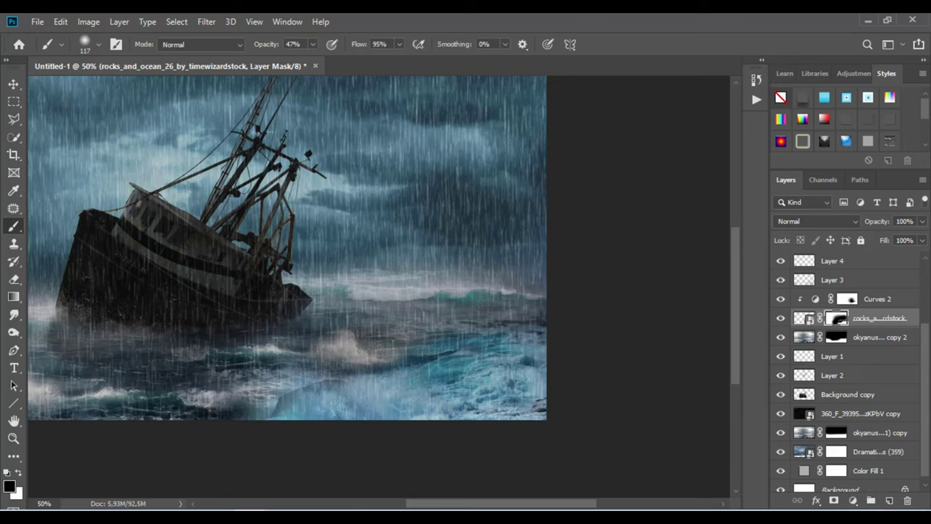
Step: Add a Hue/Saturation adjustment to the rocks and ocean layer with Saturation at -61
left_click(853, 501)
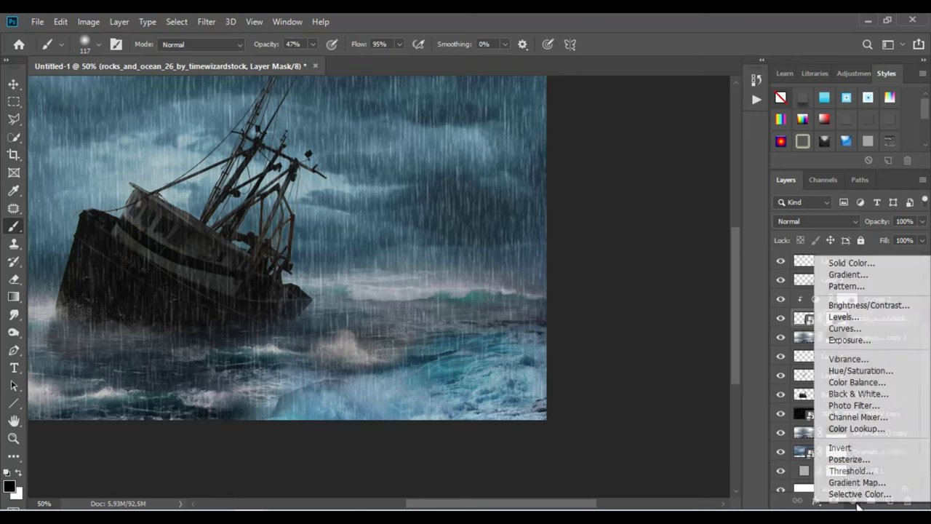
left_click(861, 370)
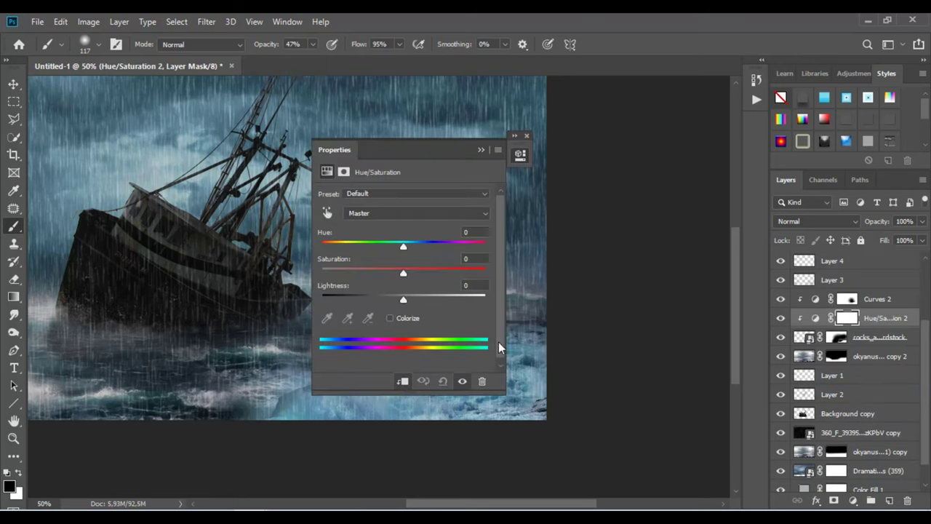
left_click_drag(403, 274, 360, 274)
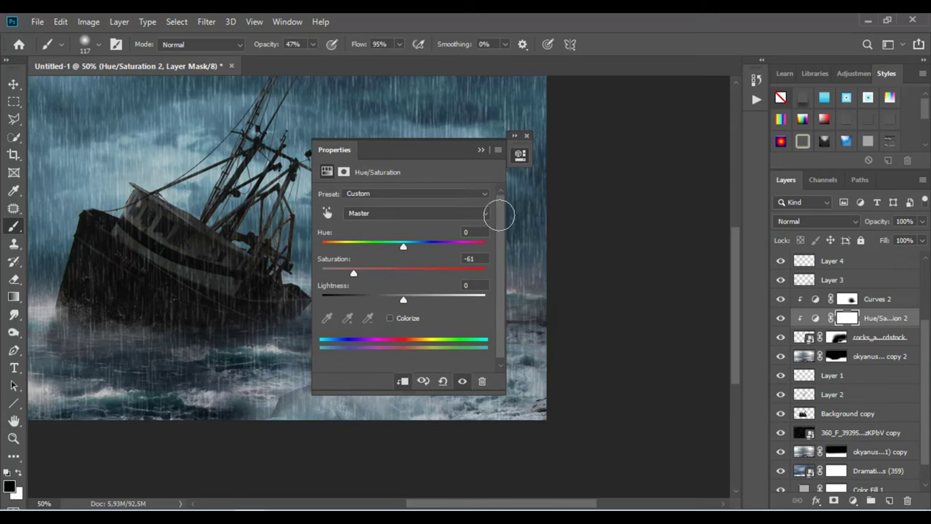
mouse_move(423, 147)
left_mouse_down()
mouse_move(165, 147)
mouse_move(145, 156)
mouse_move(170, 160)
left_mouse_up()
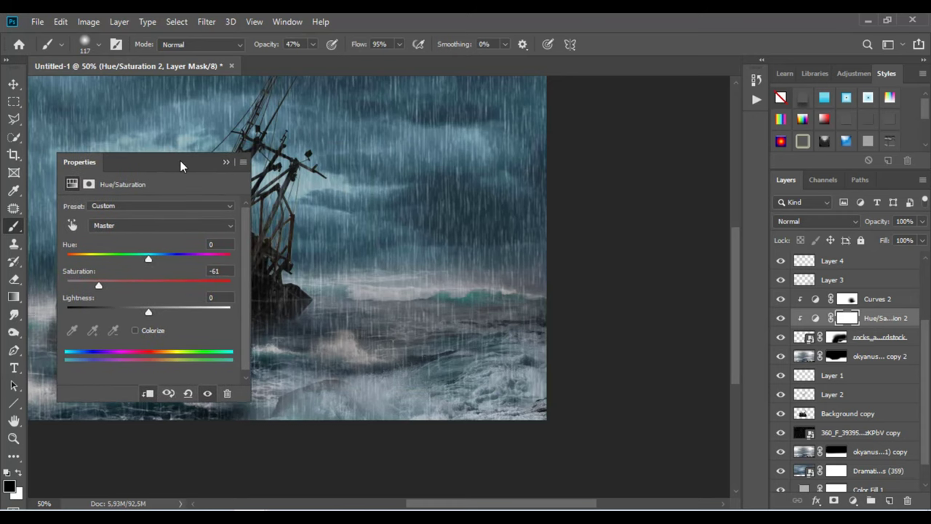
left_click(225, 158)
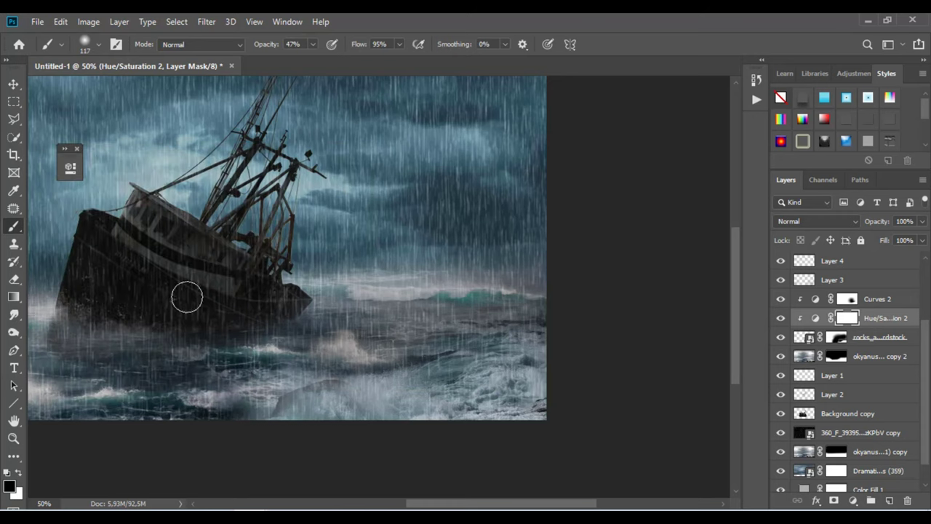
Step: Zoom out to the whole image and toggle the Dramatic Skies layer to compare
left_click(256, 269, "alt")
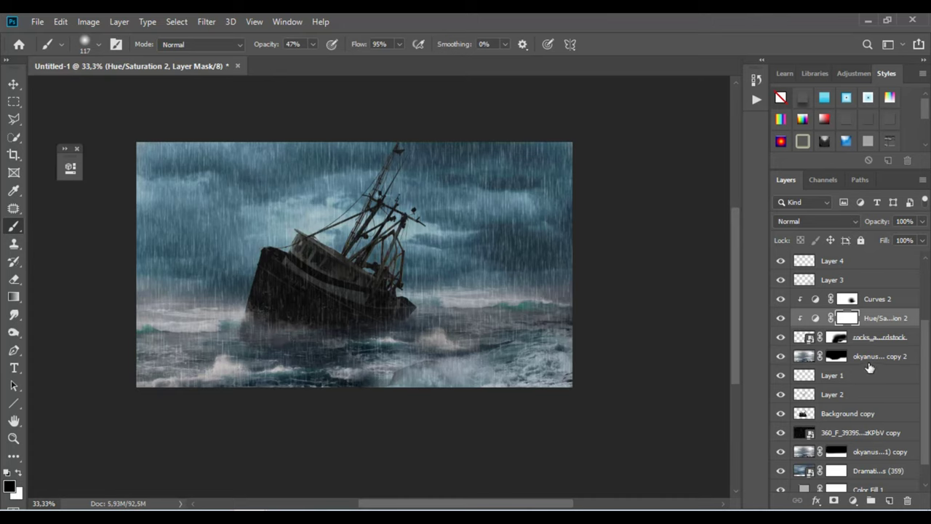
scroll(876, 363, "up", 3)
scroll(880, 358, "up", 2)
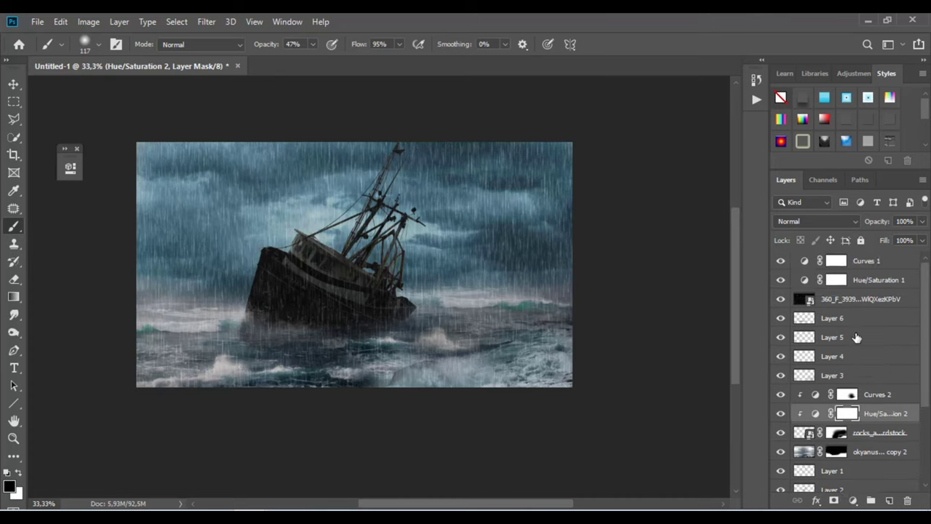
scroll(853, 356, "down", 2)
scroll(854, 356, "down", 2)
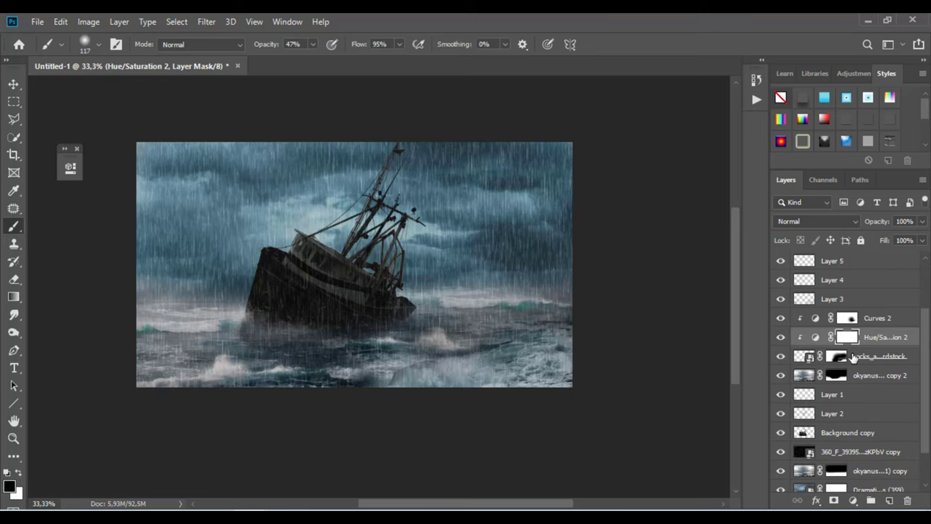
scroll(779, 381, "down", 2)
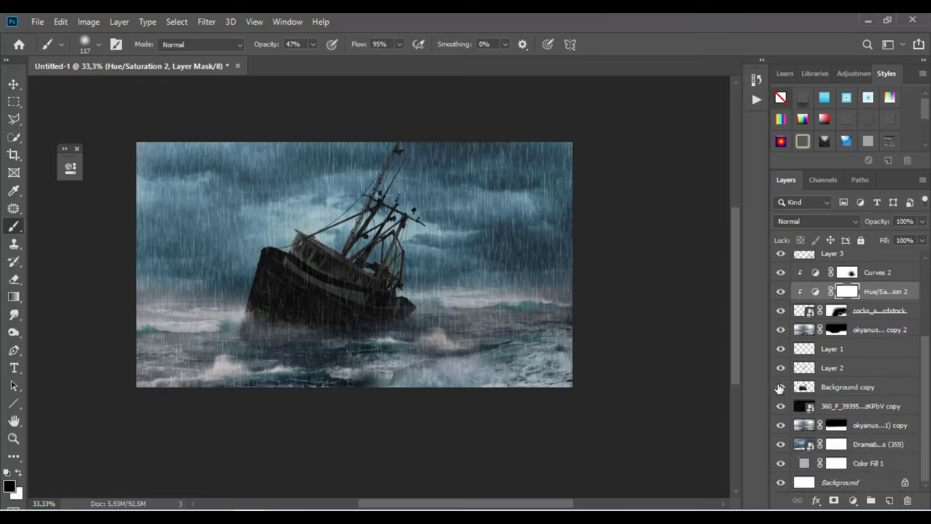
left_click(783, 443)
left_click(782, 443)
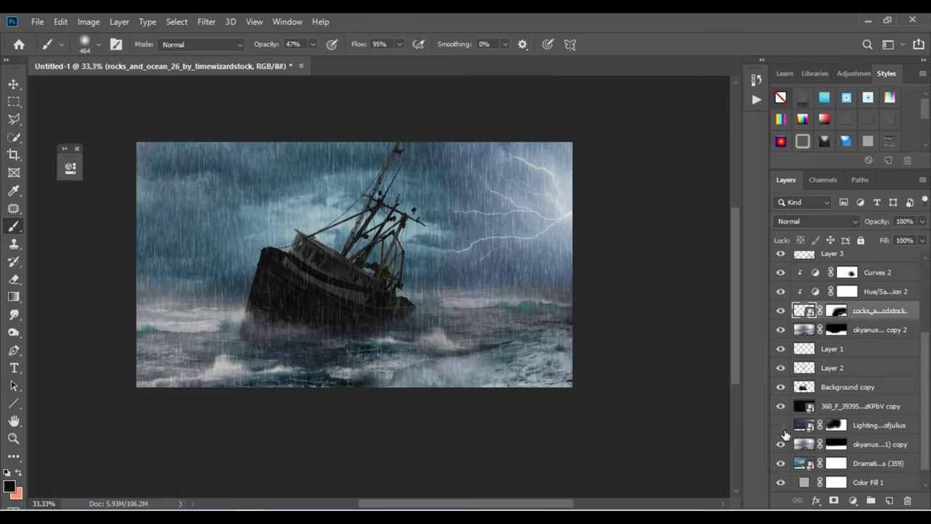
Step: Make the lightning layer visible and lower its opacity to 73%
left_click(782, 425)
left_click(873, 425)
left_click(922, 221)
mouse_move(918, 239)
left_mouse_down()
mouse_move(895, 240)
mouse_move(911, 239)
left_mouse_up()
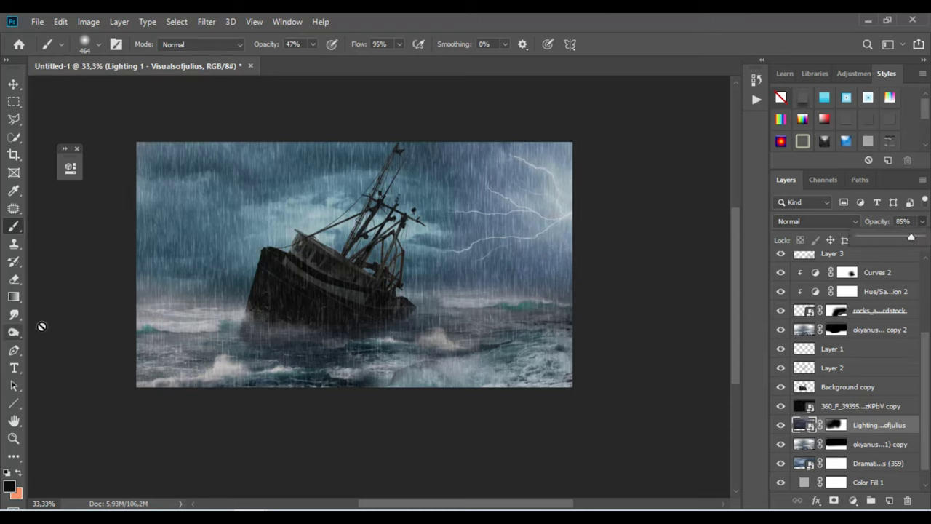
Step: Lower the 360_F rain overlay's opacity to 51%
scroll(917, 297, "up", 3)
left_click(781, 299)
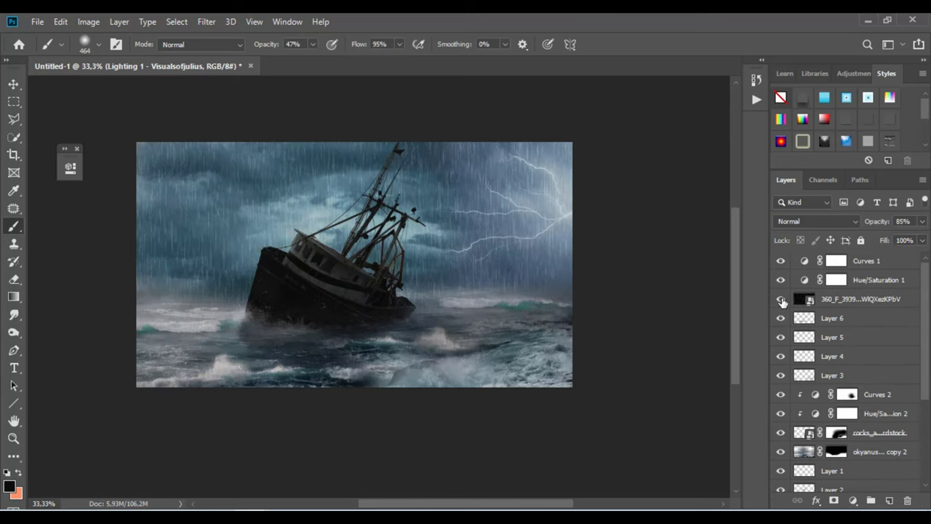
left_click(780, 299)
left_click(858, 299)
left_click(922, 221)
left_click_drag(909, 240, 895, 240)
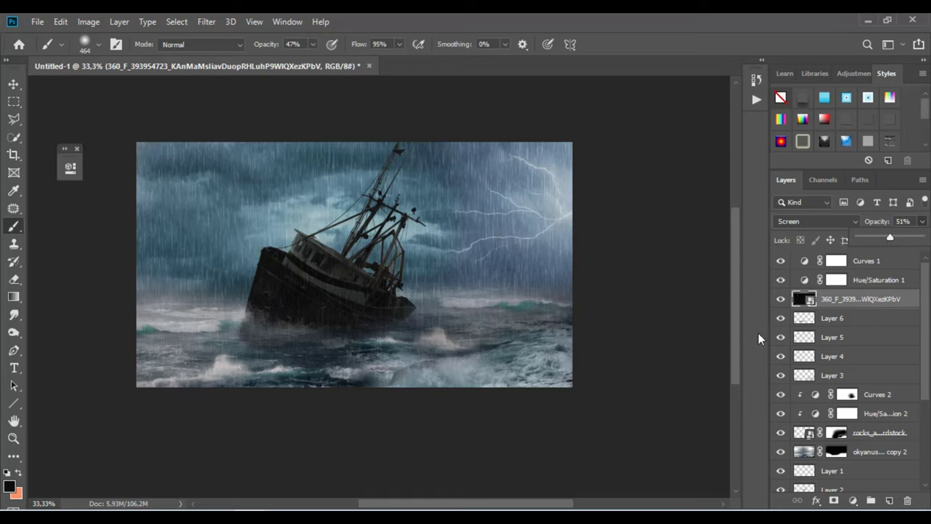
Step: Toggle the lightning to check its effect, then select the lightning layer for a new adjustment
left_click(871, 432)
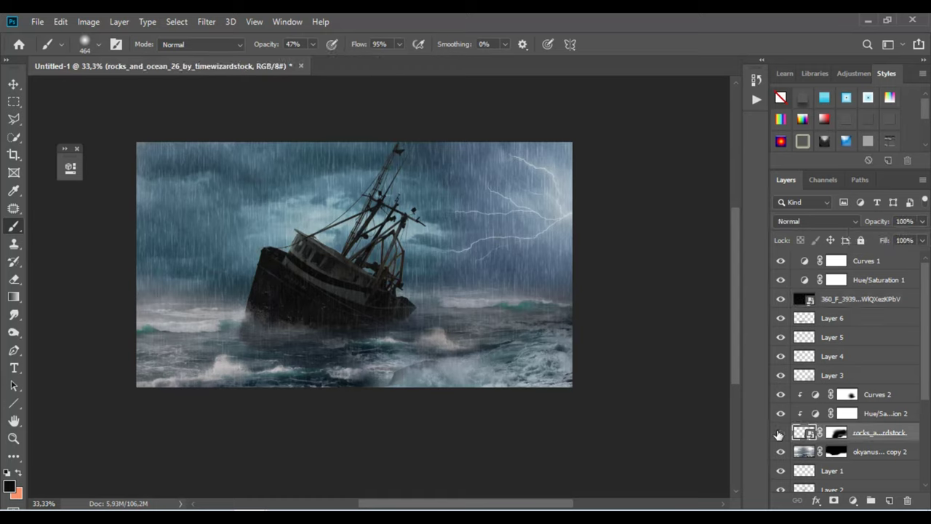
scroll(783, 356, "down", 3)
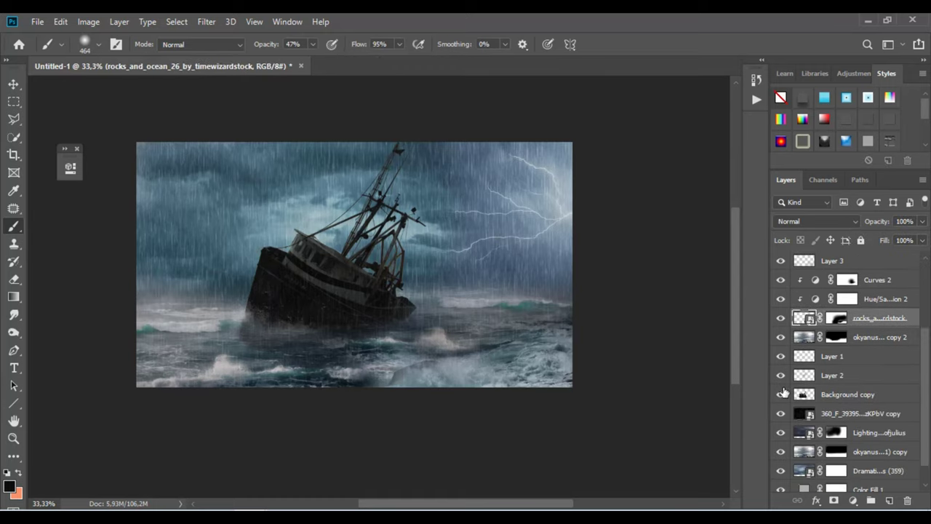
left_click(780, 432)
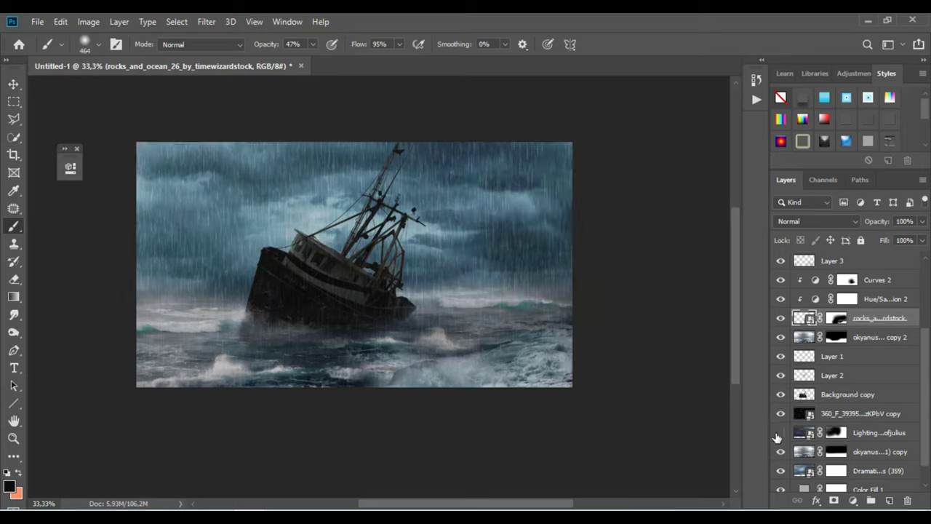
left_click(780, 432)
left_click(856, 434)
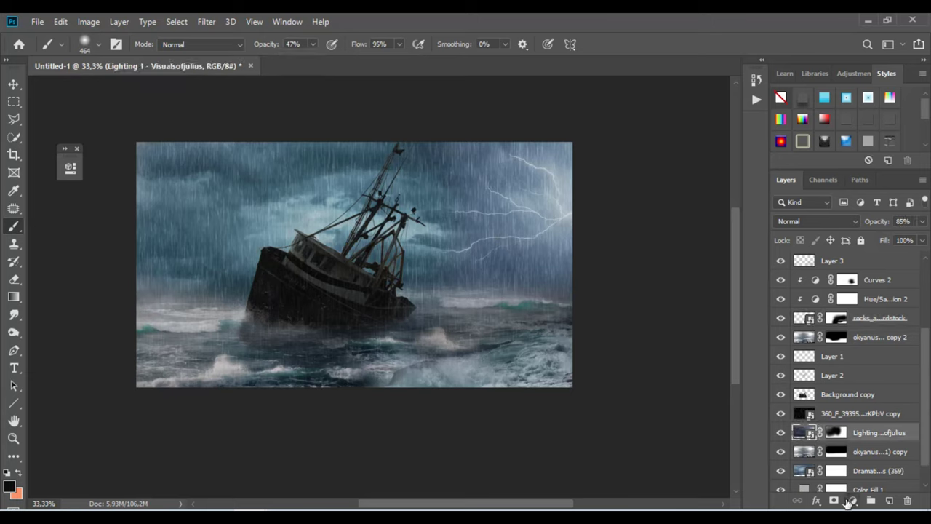
left_click(853, 502)
Step: Add a Hue/Saturation adjustment clipped to the lightning layer
left_click(844, 370)
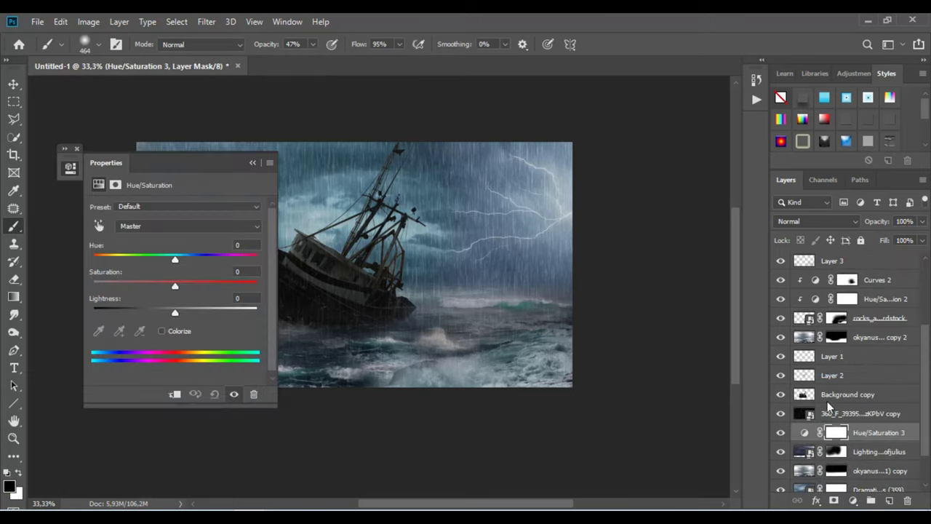
right_click(861, 433)
left_click(729, 274)
Step: Set Hue/Saturation 3 to Hue -14, Saturation -5, Lightness -30, at 76% opacity
left_click_drag(174, 312, 148, 312)
mouse_move(187, 287)
left_mouse_down()
mouse_move(199, 288)
mouse_move(155, 292)
mouse_move(186, 311)
mouse_move(221, 314)
mouse_move(174, 313)
mouse_move(167, 287)
mouse_move(135, 288)
mouse_move(211, 258)
mouse_move(145, 267)
left_mouse_up()
mouse_move(176, 314)
left_mouse_down()
mouse_move(155, 311)
mouse_move(147, 287)
mouse_move(162, 289)
mouse_move(154, 285)
left_mouse_up()
mouse_move(145, 260)
left_mouse_down()
mouse_move(213, 259)
mouse_move(136, 264)
mouse_move(161, 269)
mouse_move(164, 259)
left_mouse_up()
left_click_drag(158, 310, 180, 290)
left_click(253, 162)
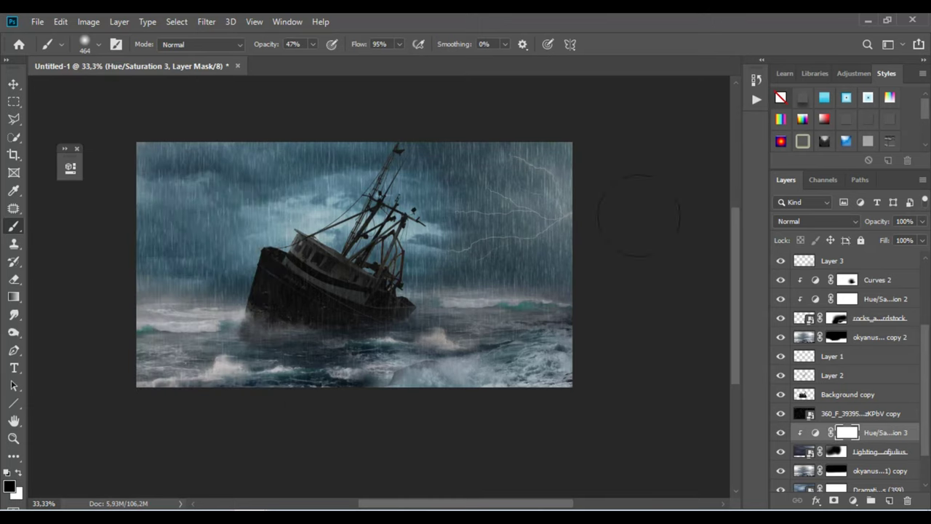
left_click_drag(921, 222, 906, 240)
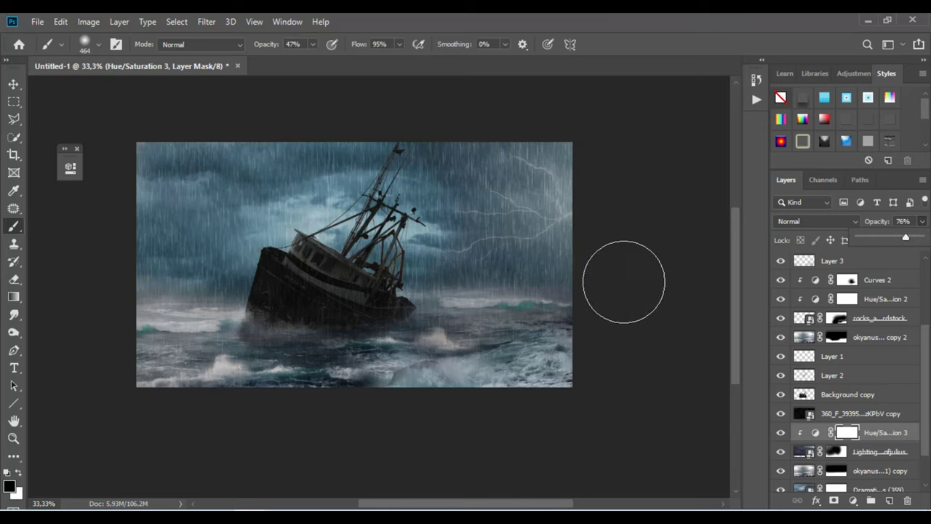
Step: On new Layer 7, brush sampled light teal haze near the horizon right of the boat
left_click(888, 502)
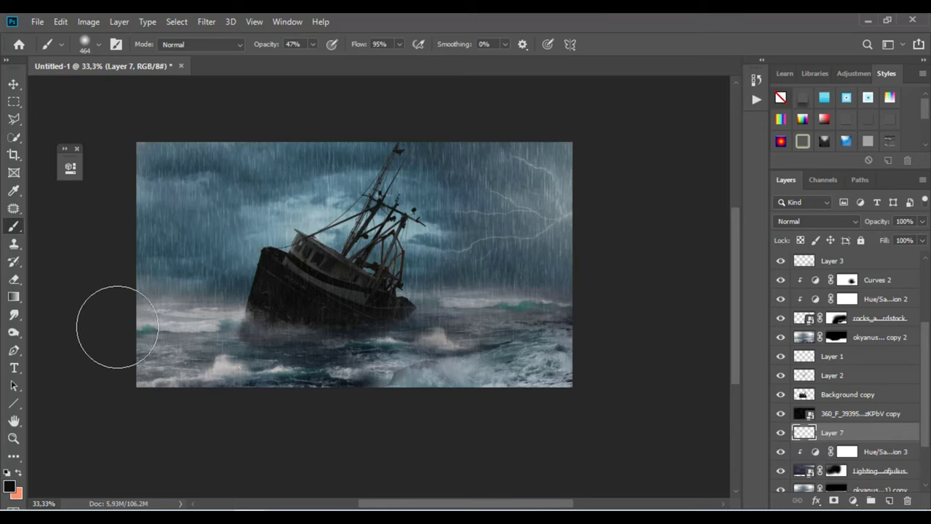
left_click(335, 206, "alt")
left_click_drag(505, 326, 447, 312)
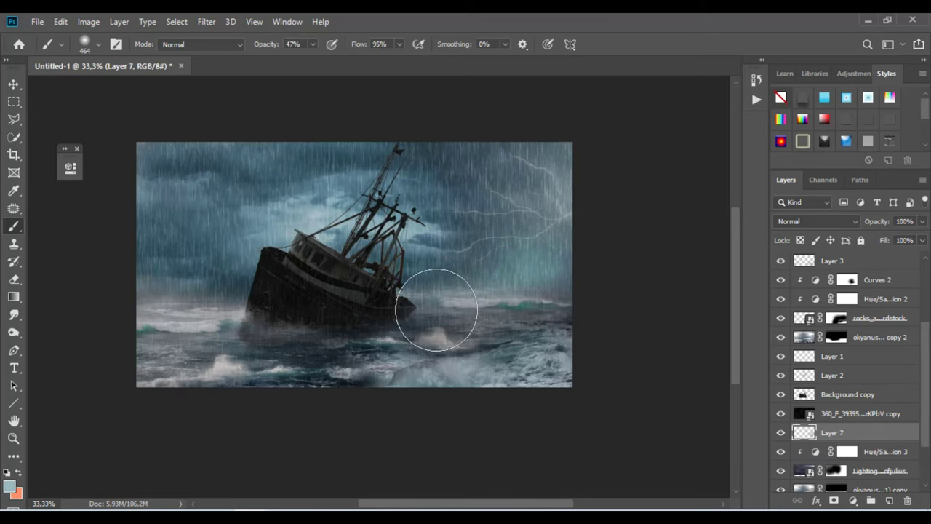
scroll(859, 313, "up", 3)
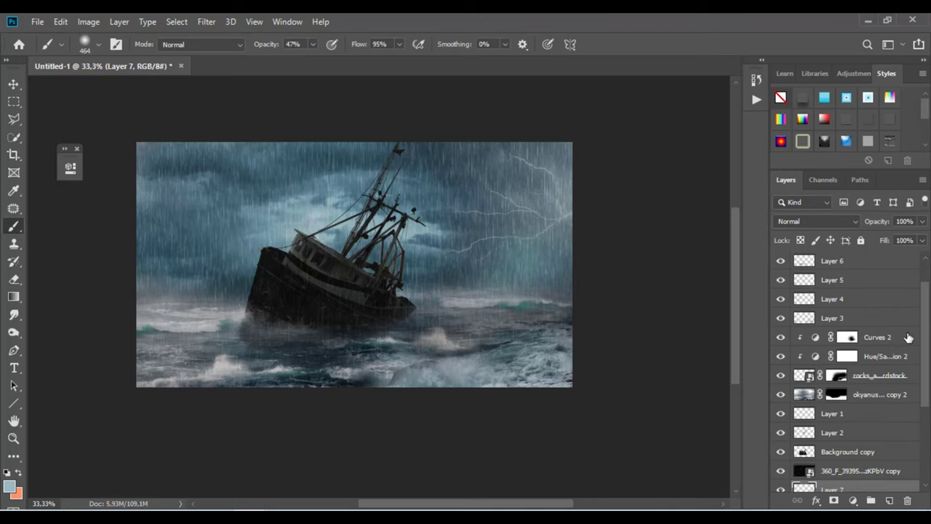
scroll(859, 314, "up", 3)
Step: On new Layer 8 above the rain, brush teal haze over sea and sky in Soft Light
left_click(865, 299)
left_click(889, 501)
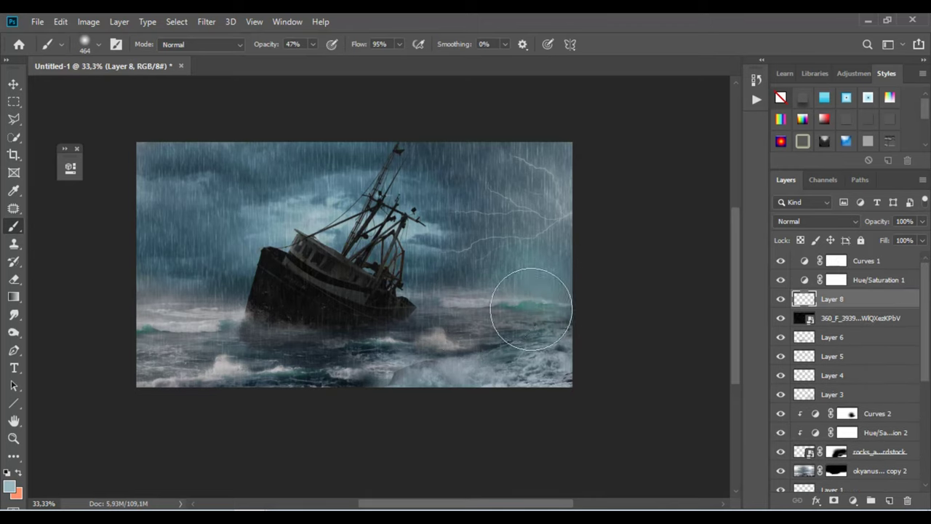
left_click_drag(544, 322, 481, 362)
left_click(838, 222)
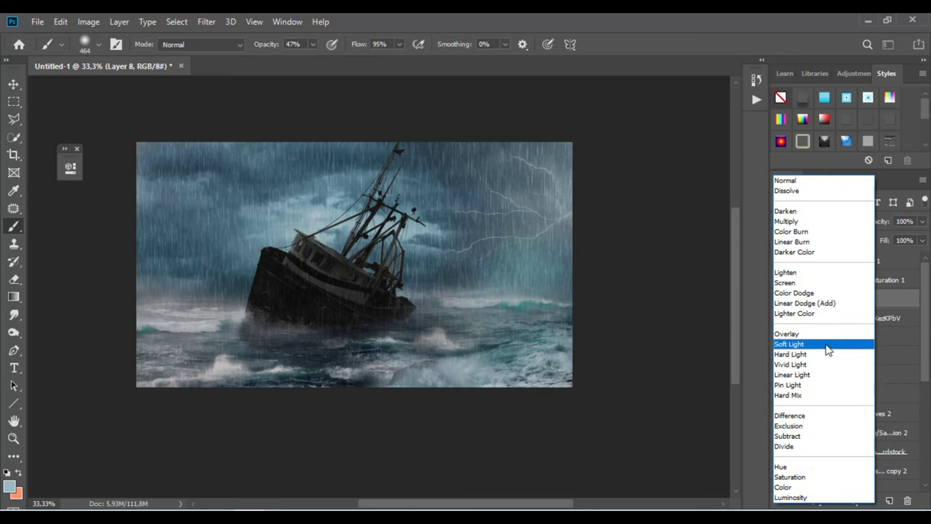
left_click(826, 344)
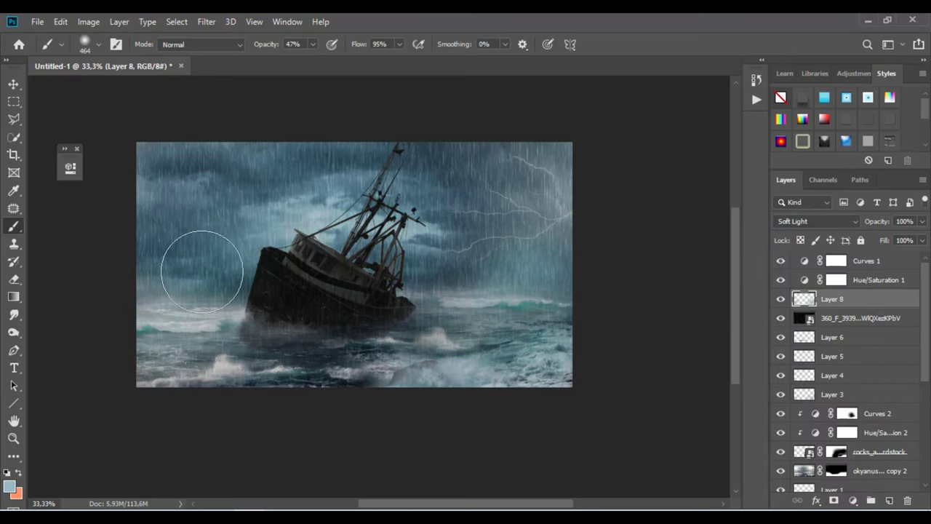
left_click_drag(474, 182, 546, 228)
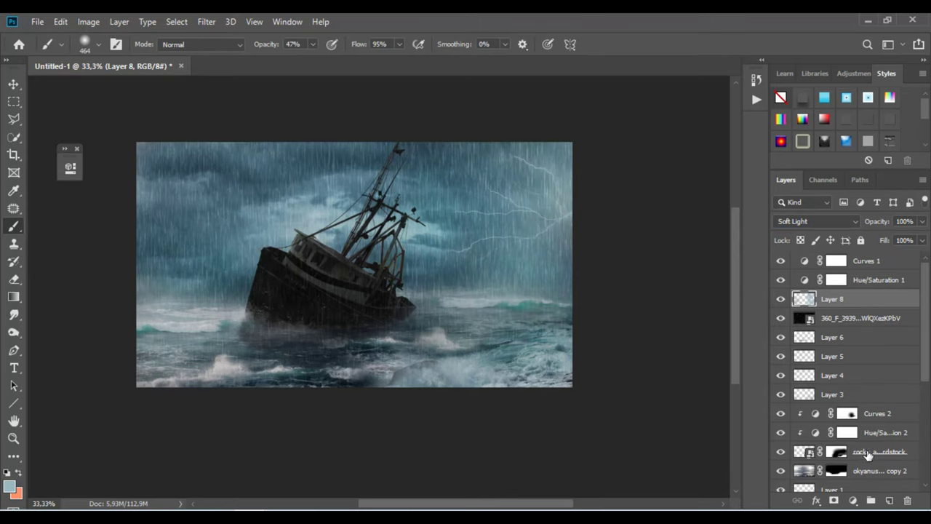
left_click(867, 454)
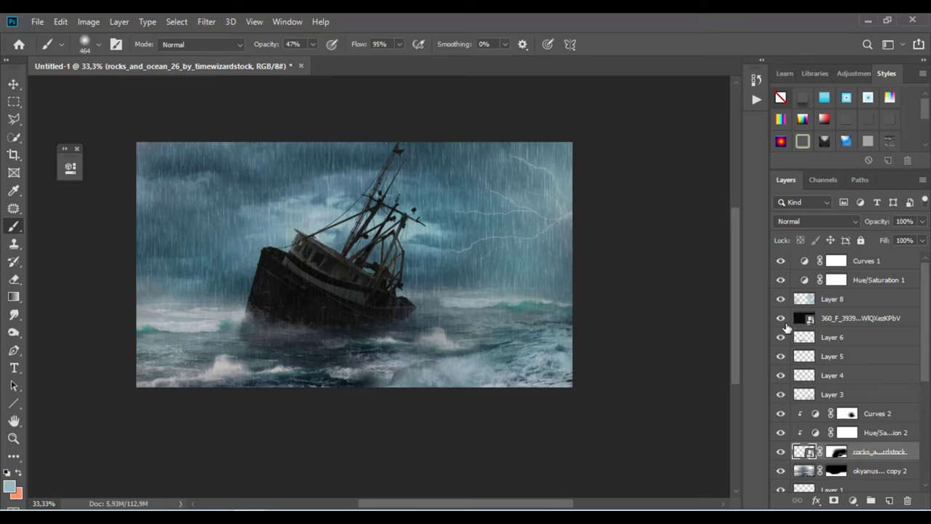
Step: Set the lightning layer to 100% opacity with Hard Light blending
scroll(782, 474, "down", 2)
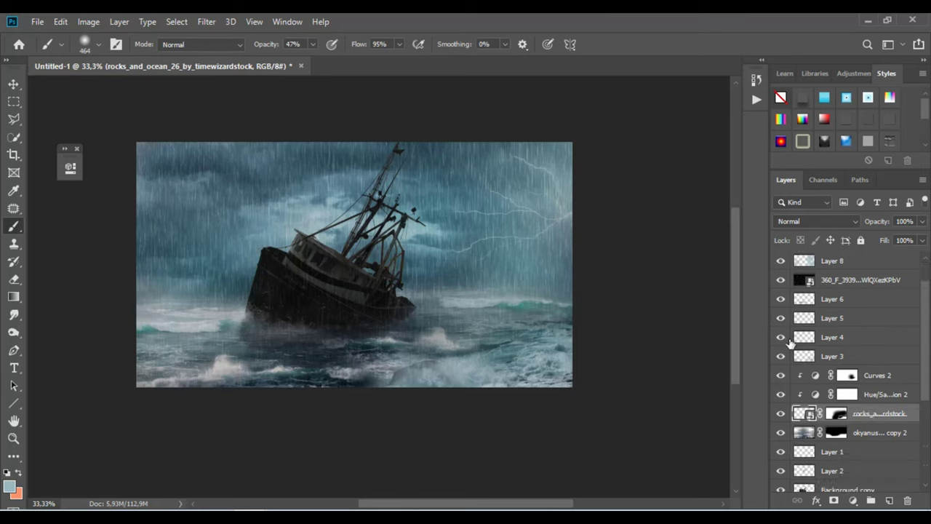
scroll(791, 342, "down", 3)
scroll(781, 433, "down", 3)
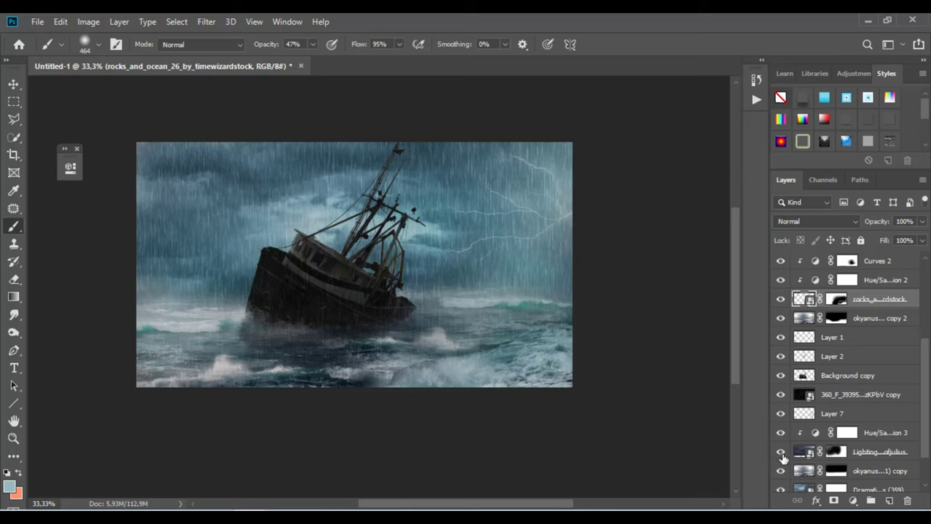
left_click(781, 452)
left_click(874, 452)
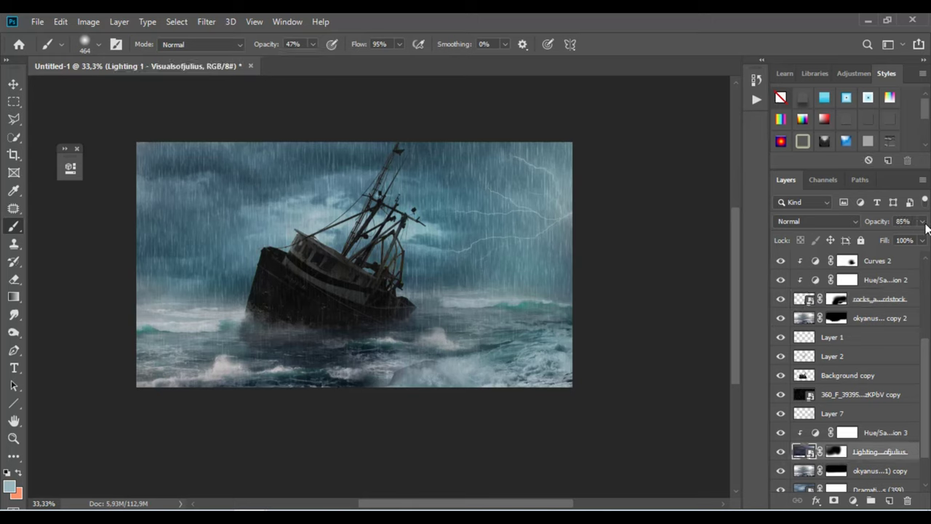
left_click_drag(924, 223, 921, 237)
left_click(818, 221)
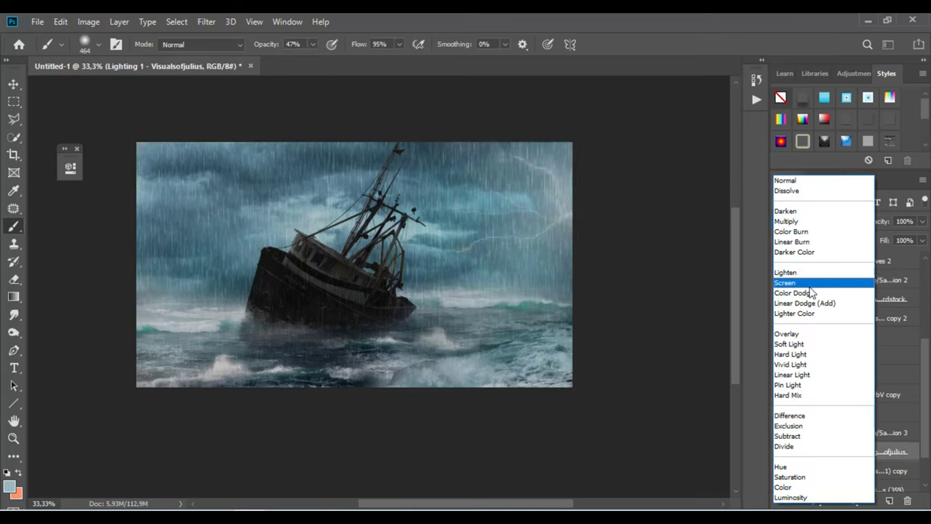
left_click(803, 359)
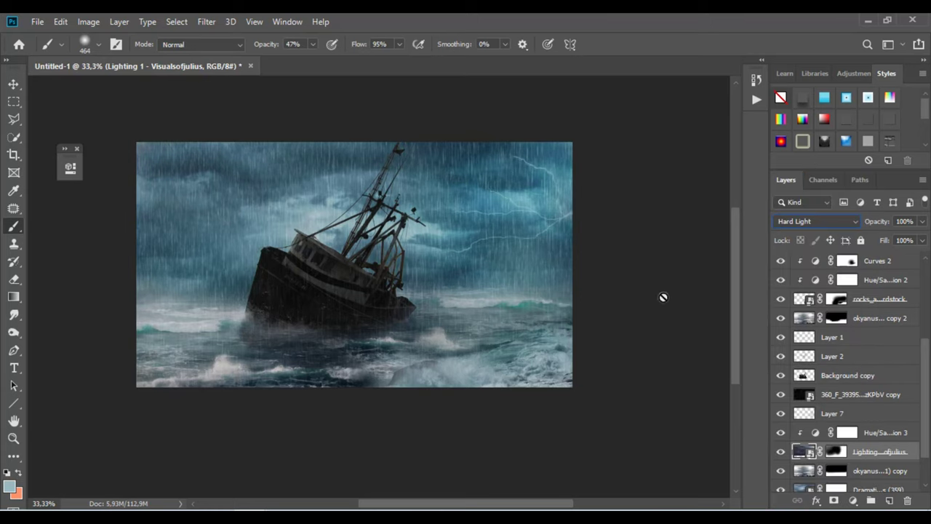
left_click(75, 149)
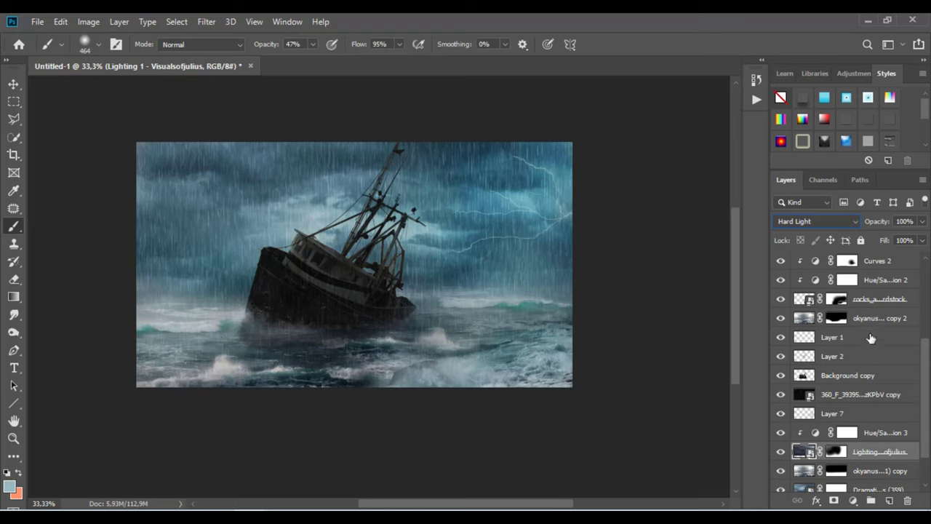
scroll(844, 353, "up", 4)
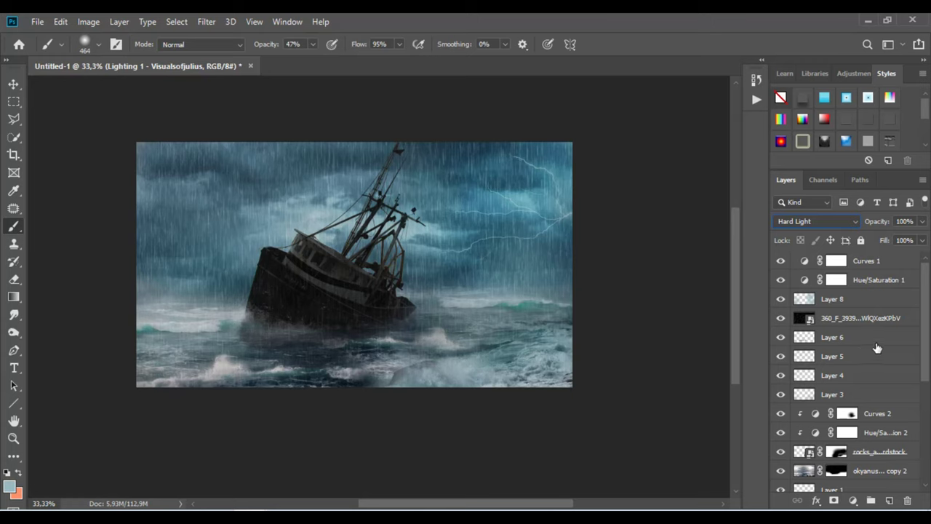
left_click(878, 264)
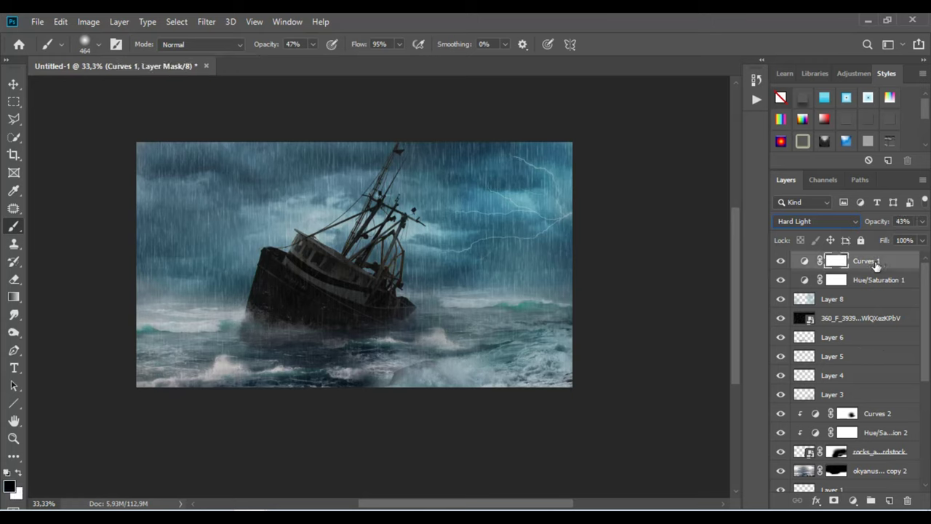
Step: Stamp all visible layers into a new Layer 9 and apply the Camera Raw filter to it
key("ctrl+shift+alt+e")
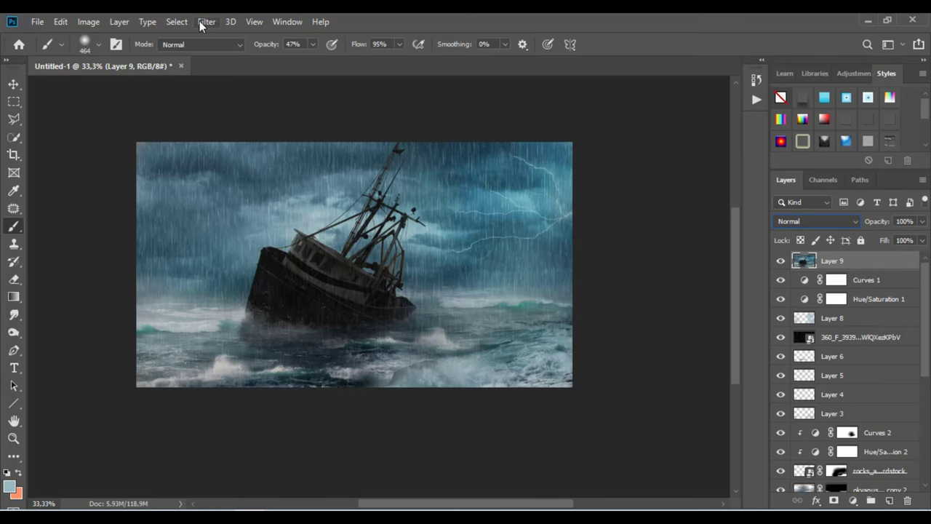
left_click(206, 22)
left_click(254, 104)
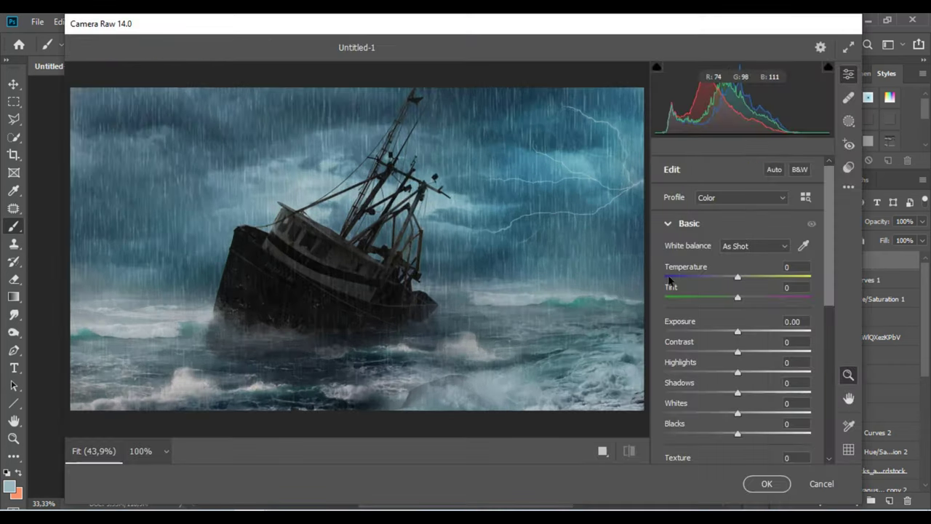
Step: In Camera Raw, raise contrast to +14, lift the blacks and slightly reduce texture
mouse_move(738, 351)
left_mouse_down()
mouse_move(749, 352)
mouse_move(761, 372)
mouse_move(780, 371)
mouse_move(780, 393)
mouse_move(675, 413)
mouse_move(691, 413)
left_mouse_up()
mouse_move(738, 433)
left_mouse_down()
mouse_move(770, 434)
mouse_move(758, 435)
left_mouse_up()
scroll(756, 430, "down", 3)
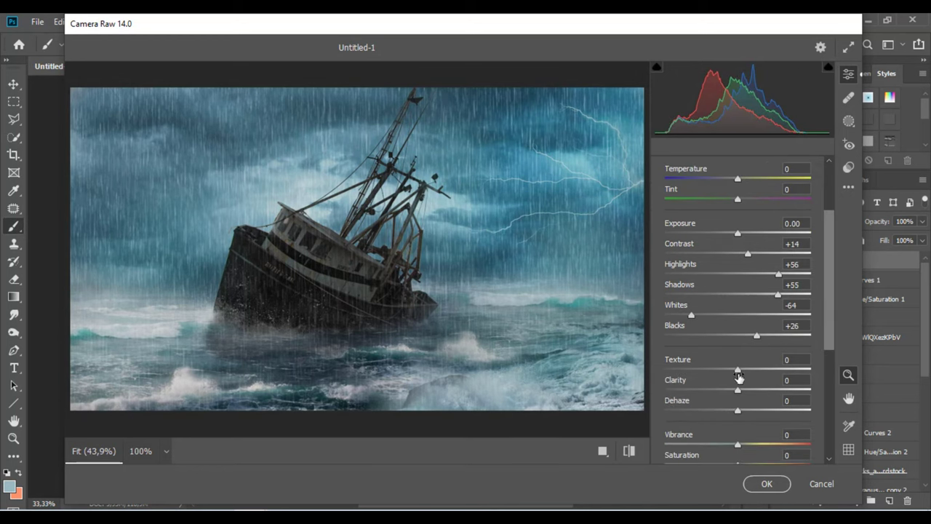
left_click_drag(739, 378, 750, 379)
left_click_drag(752, 373, 748, 373)
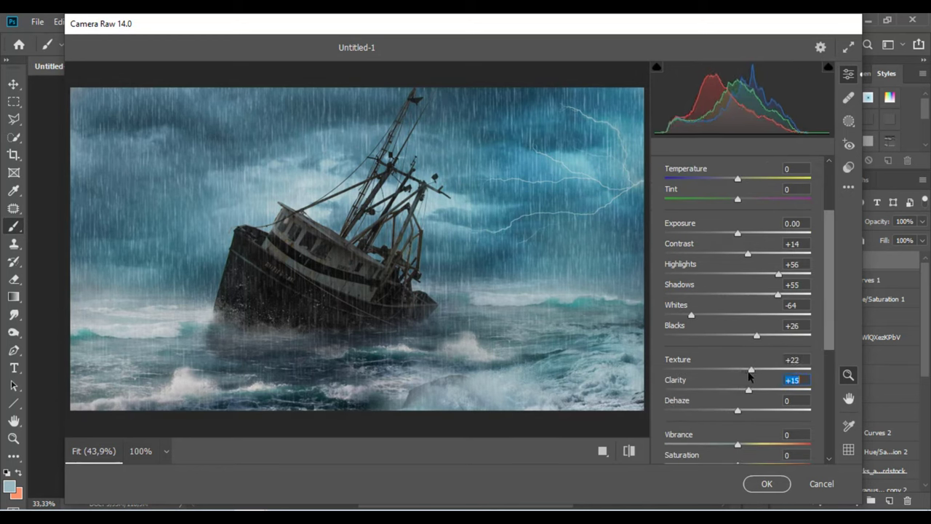
Step: Apply the CN13 Camera Raw preset and confirm
left_click(848, 167)
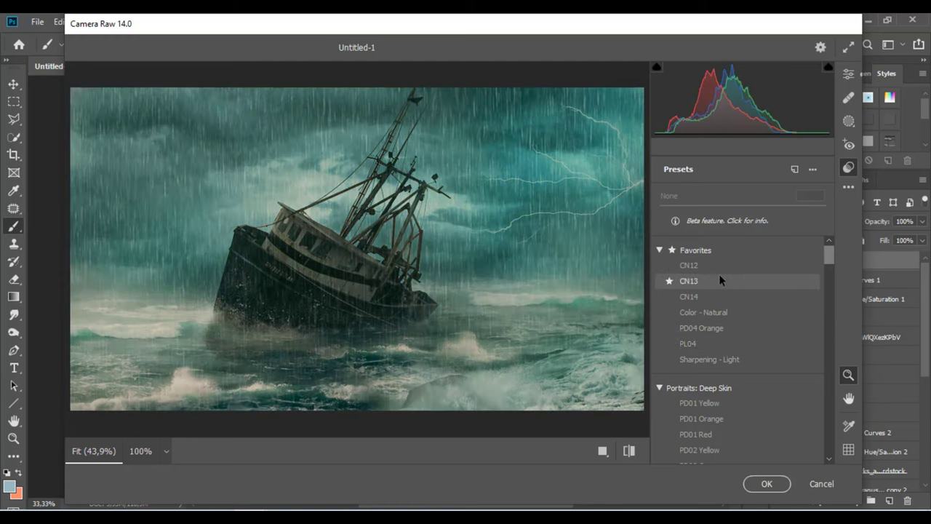
left_click(719, 273)
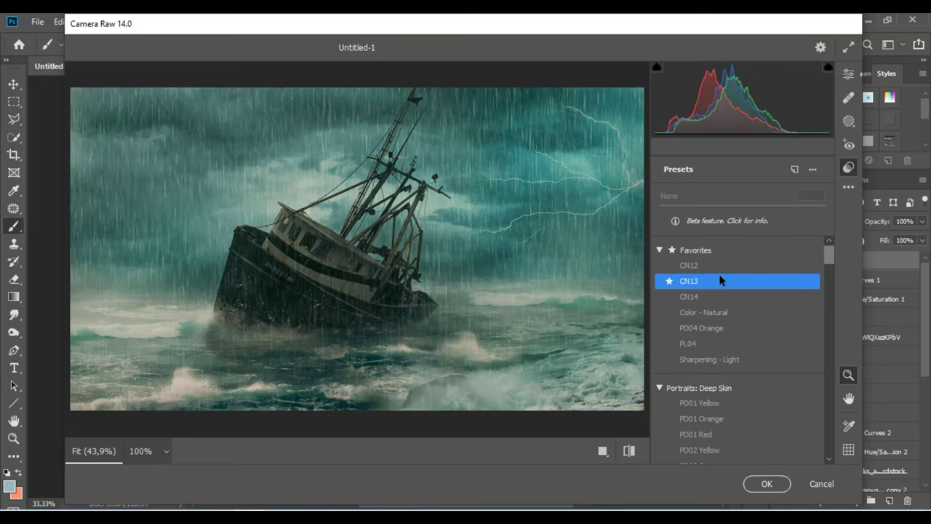
left_click(758, 486)
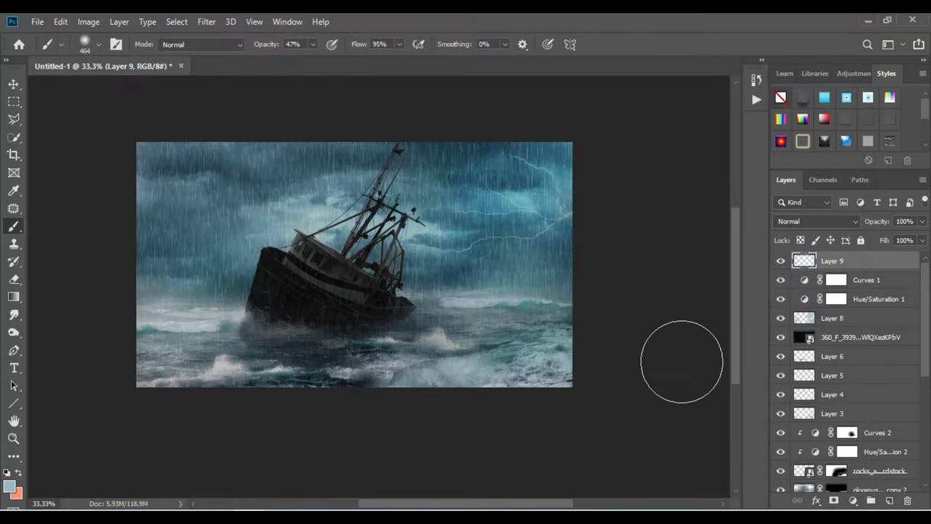
Step: Add a Color Balance adjustment shifted toward cyan and blue
left_click(854, 502)
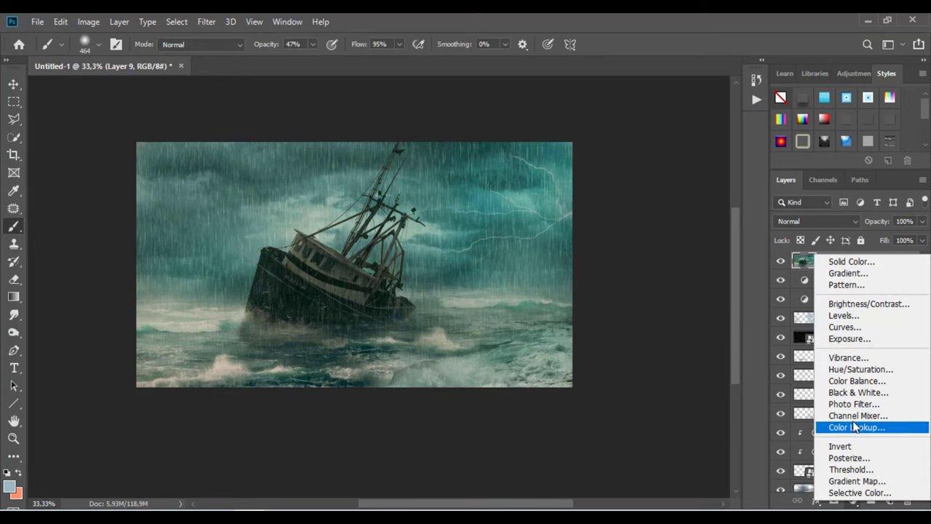
left_click(856, 383)
left_click_drag(156, 237, 140, 237)
mouse_move(157, 284)
left_mouse_down()
mouse_move(176, 284)
mouse_move(156, 259)
left_mouse_up()
left_click(252, 162)
Step: Add a Curves adjustment layer
left_click(854, 501)
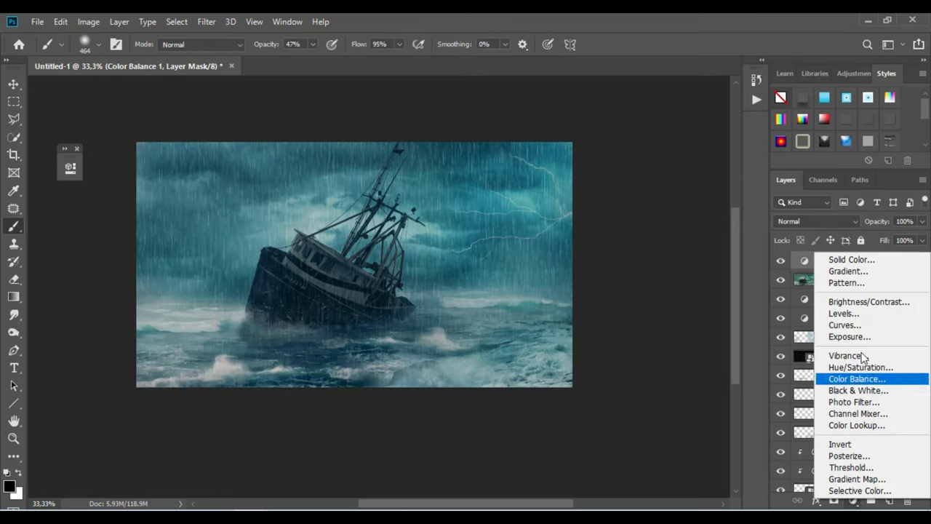
left_click(859, 324)
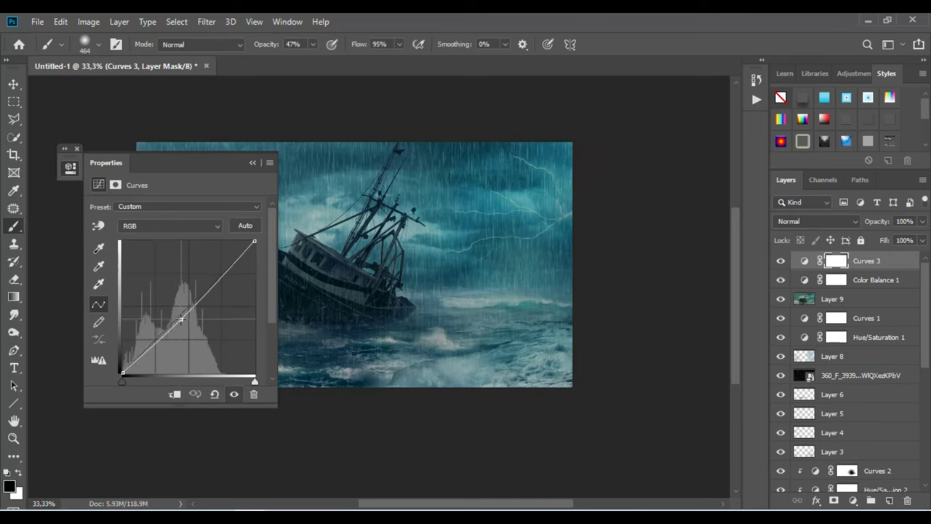
left_click(253, 162)
Step: Add a Color Lookup layer and try the HorrorBlue, Moonlight and FoggyNight 3DLUTs
left_click(854, 501)
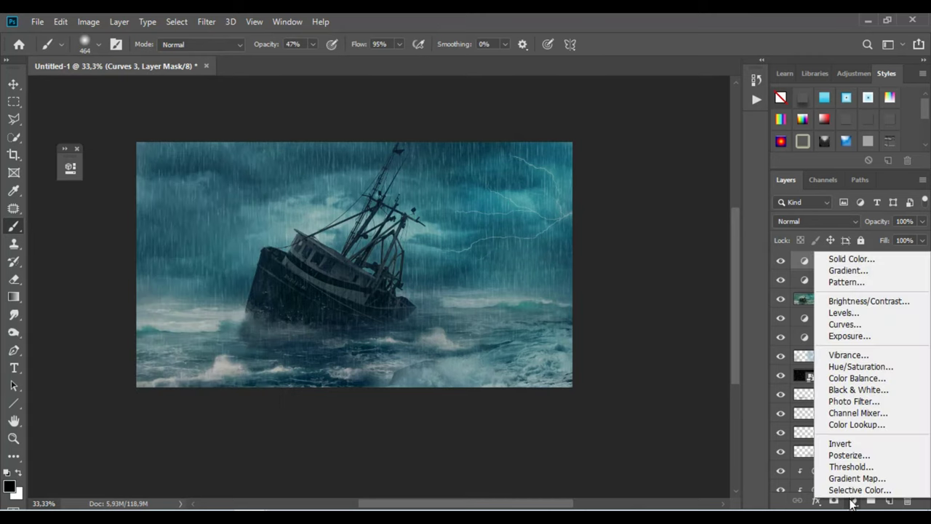
left_click(857, 424)
left_click(200, 210)
left_click(196, 240)
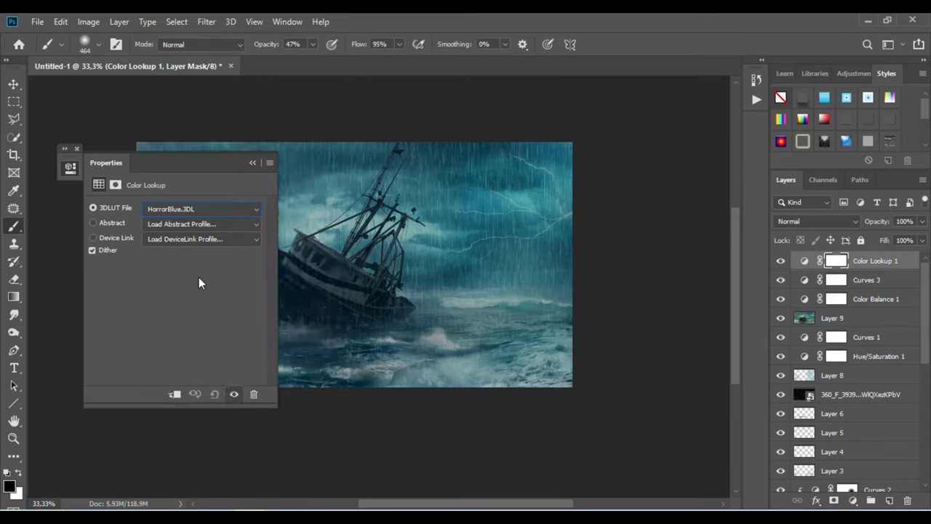
left_click(208, 211)
left_click(187, 345)
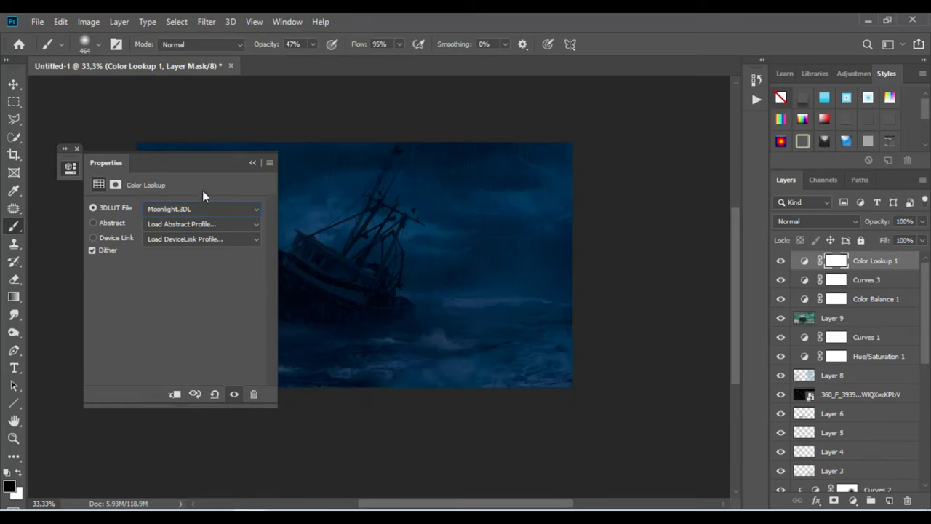
left_click(203, 209)
left_click(199, 190)
left_click(213, 209)
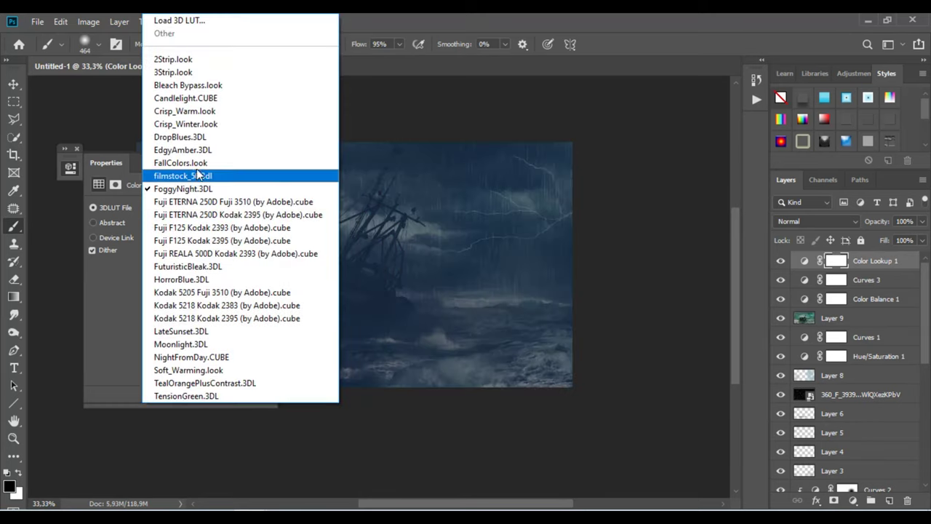
left_click(180, 137)
Step: Try the Crisp_Warm, Fuji F125 Kodak 2395, LateSunset and NightFromDay.CUBE lookup looks
left_click(196, 209)
left_click(191, 111)
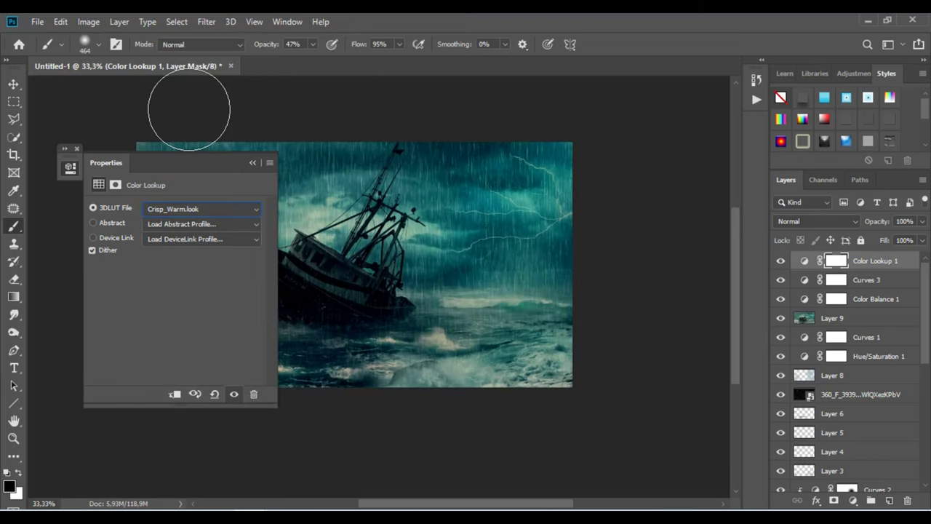
left_click(211, 216)
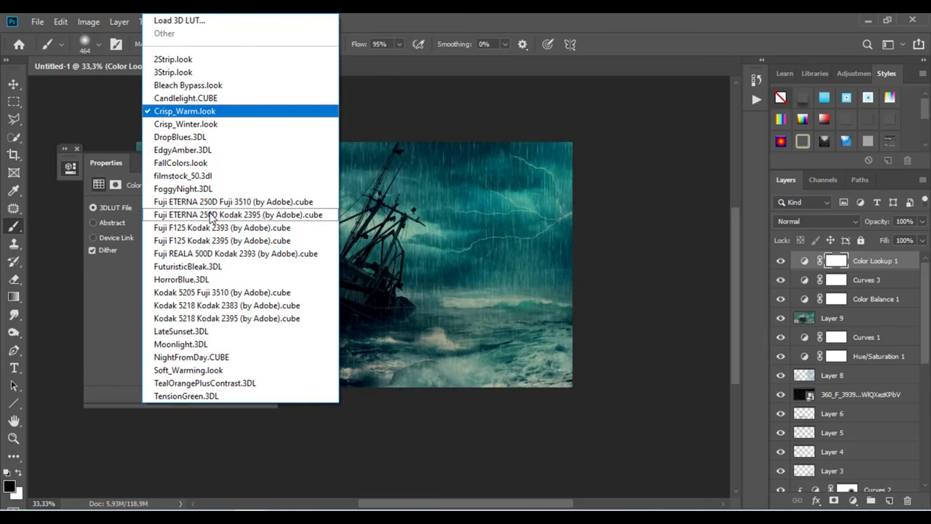
left_click(212, 240)
left_click(214, 210)
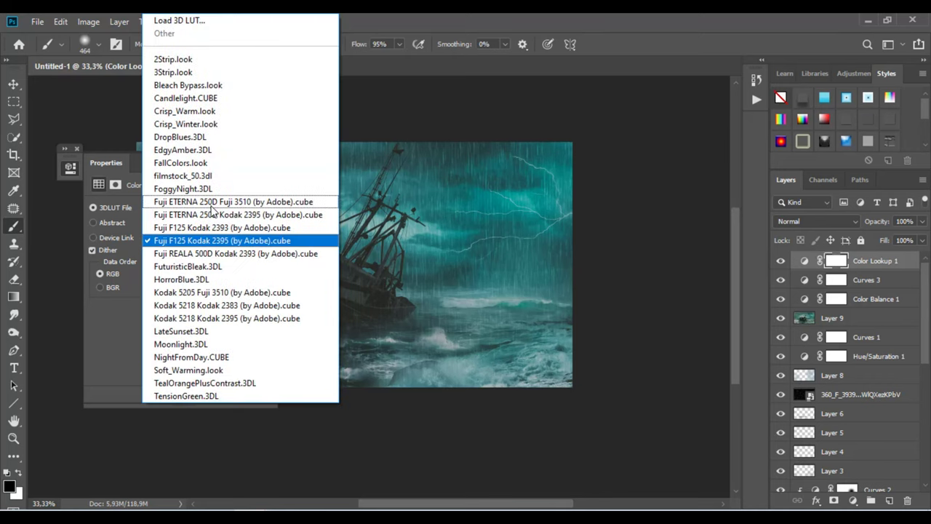
left_click(194, 331)
left_click(208, 209)
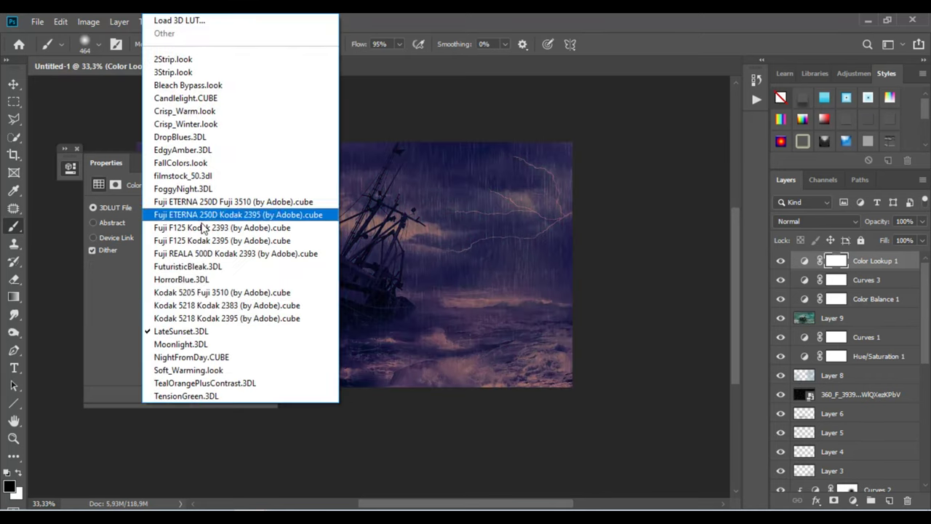
left_click(191, 358)
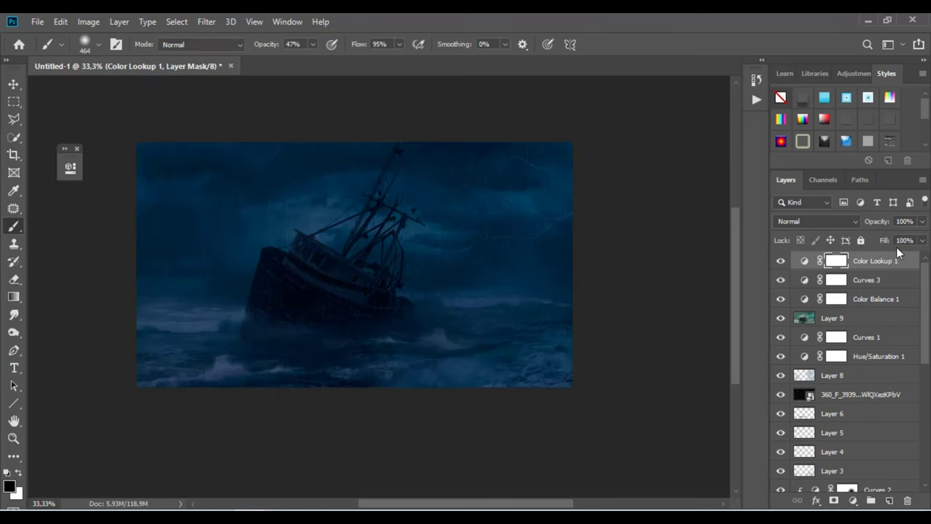
Step: Test lower opacity and Overlay blending on the Color Lookup layer, returning to Normal
left_click(922, 221)
left_click_drag(918, 240, 889, 234)
left_click(815, 221)
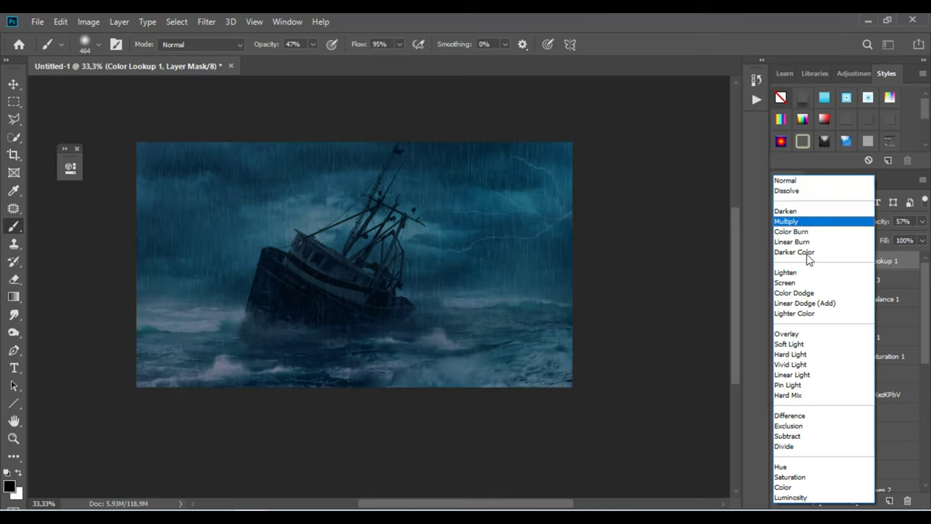
left_click(797, 333)
left_click(923, 221)
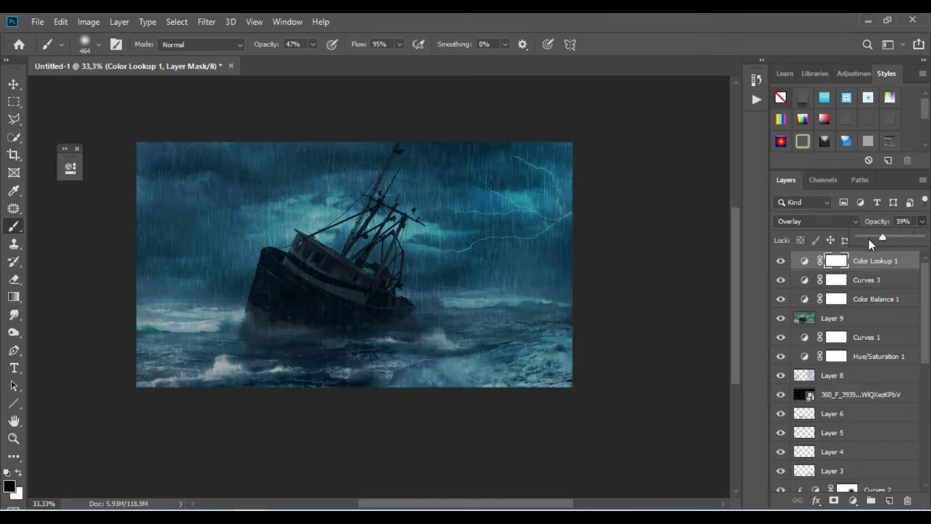
mouse_move(889, 239)
left_mouse_down()
mouse_move(819, 239)
mouse_move(891, 248)
mouse_move(927, 240)
left_mouse_up()
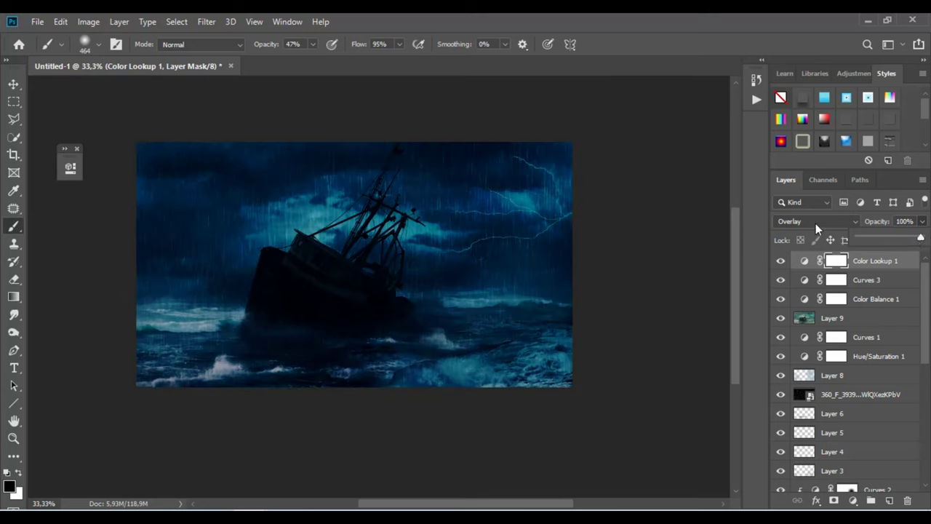
left_click(816, 223)
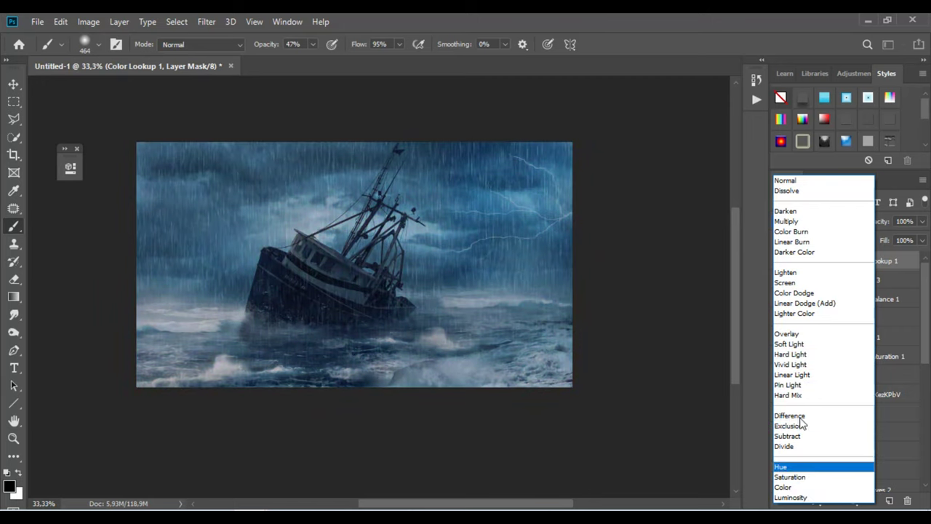
left_click(801, 180)
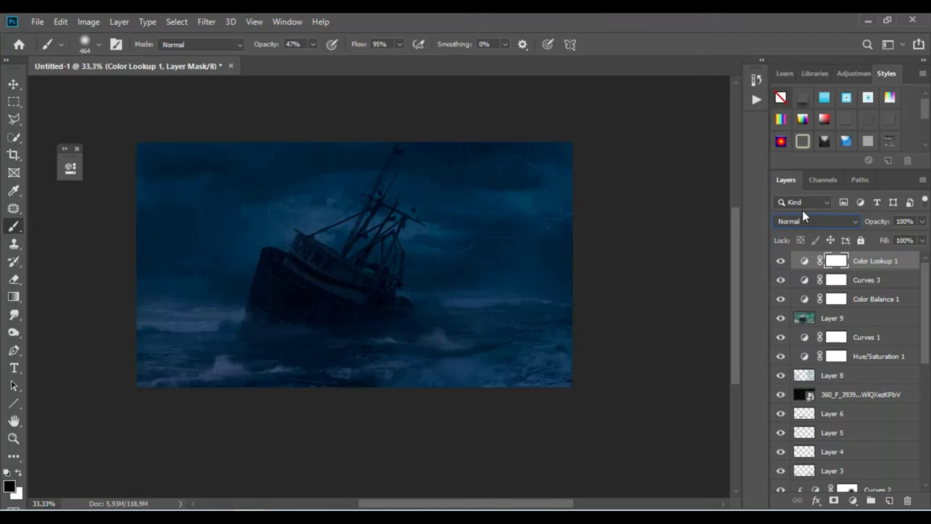
Step: Switch the Color Lookup to TealOrangePlusContrast.3DL and lower its opacity to 46%
double_click(804, 262)
left_click(204, 209)
left_click(188, 383)
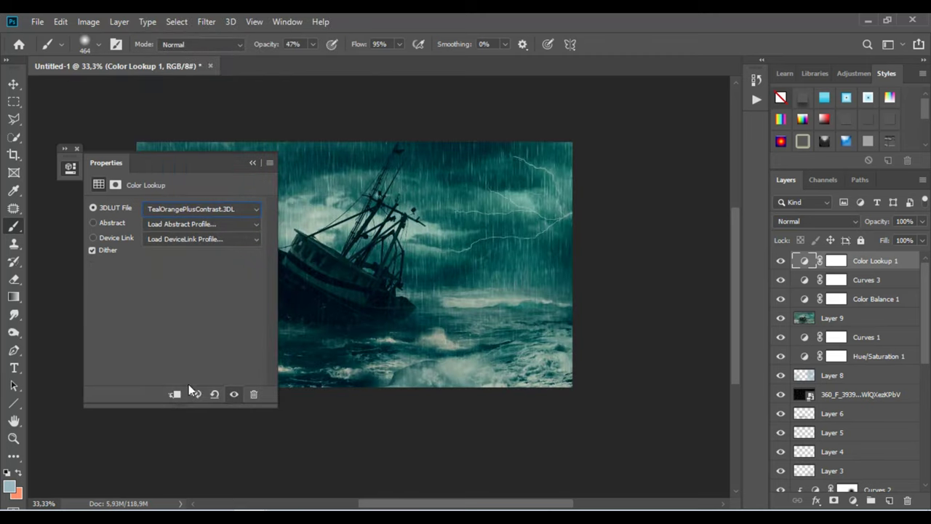
left_click(247, 163)
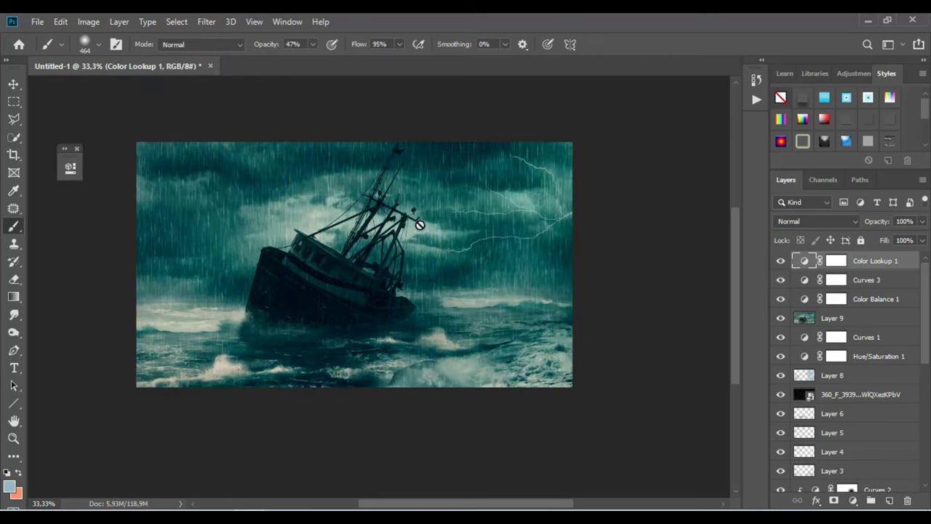
left_click_drag(922, 222, 902, 241)
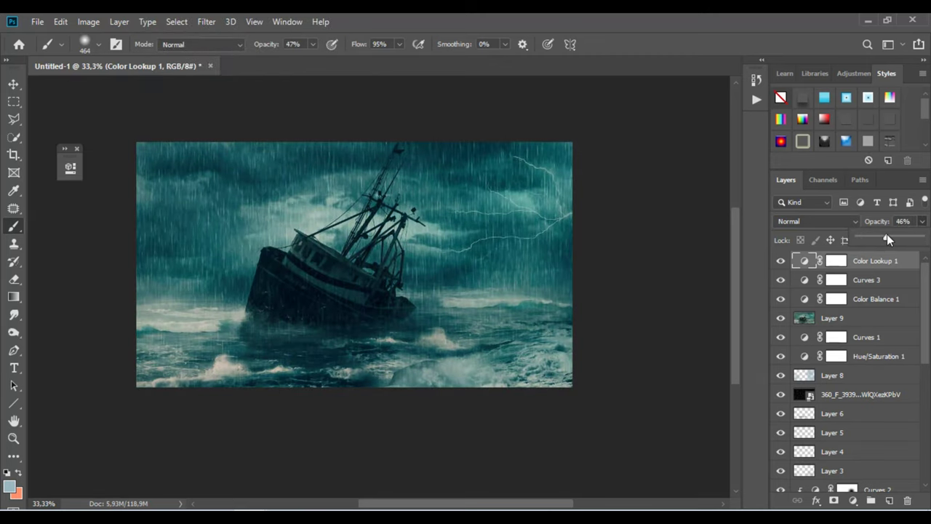
Step: Brush the Color Lookup 1 mask over the boat and mast, restoring part of the hull with white
left_click(837, 260)
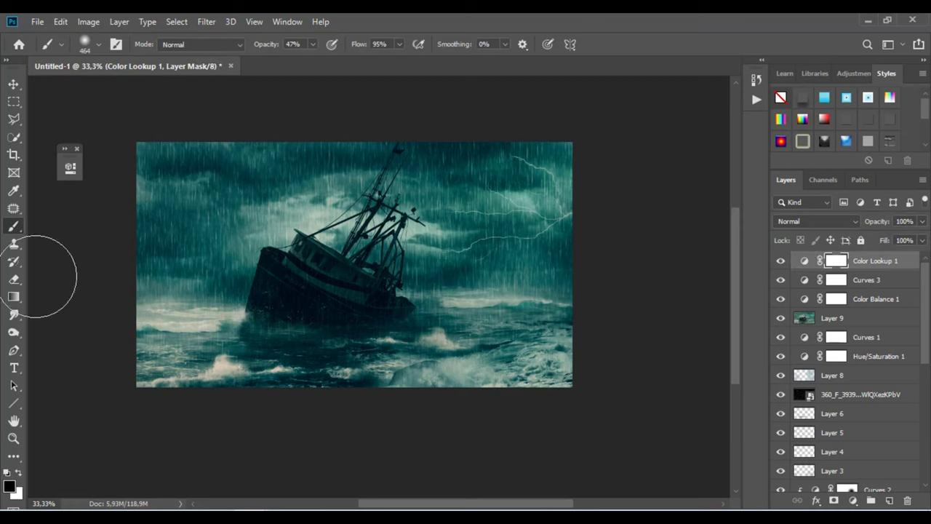
key("d")
key("x")
mouse_move(341, 227)
left_mouse_down()
mouse_move(318, 248)
mouse_move(488, 208)
mouse_move(560, 351)
left_mouse_up()
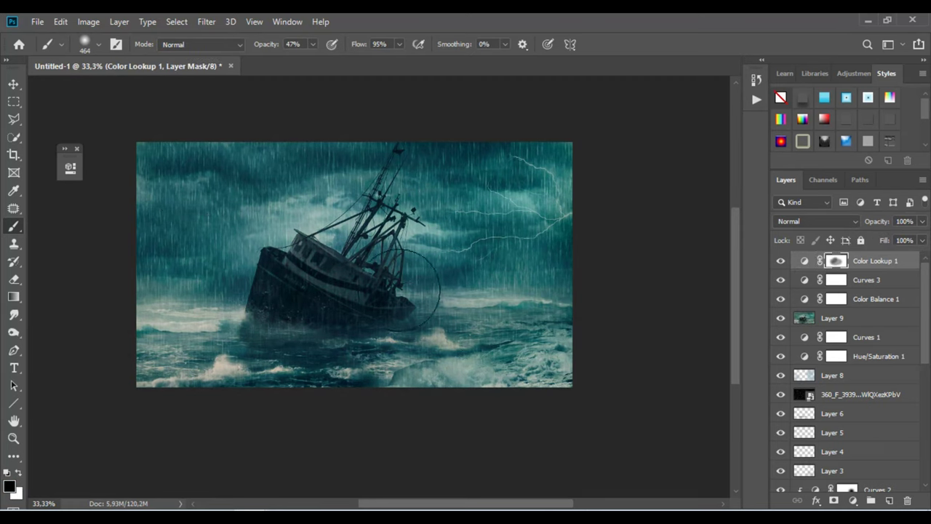
mouse_move(398, 290)
left_mouse_down()
mouse_move(374, 162)
mouse_move(426, 260)
mouse_move(410, 162)
mouse_move(371, 299)
left_mouse_up()
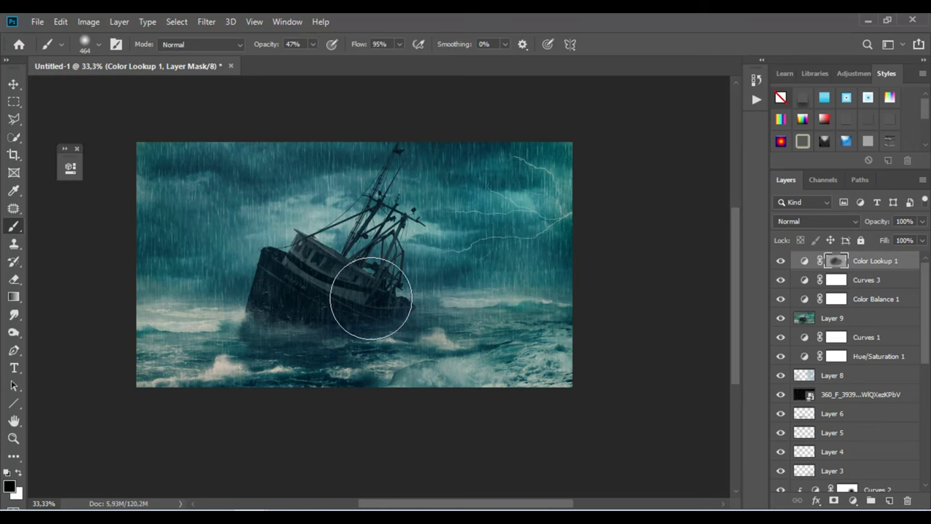
left_click(781, 262)
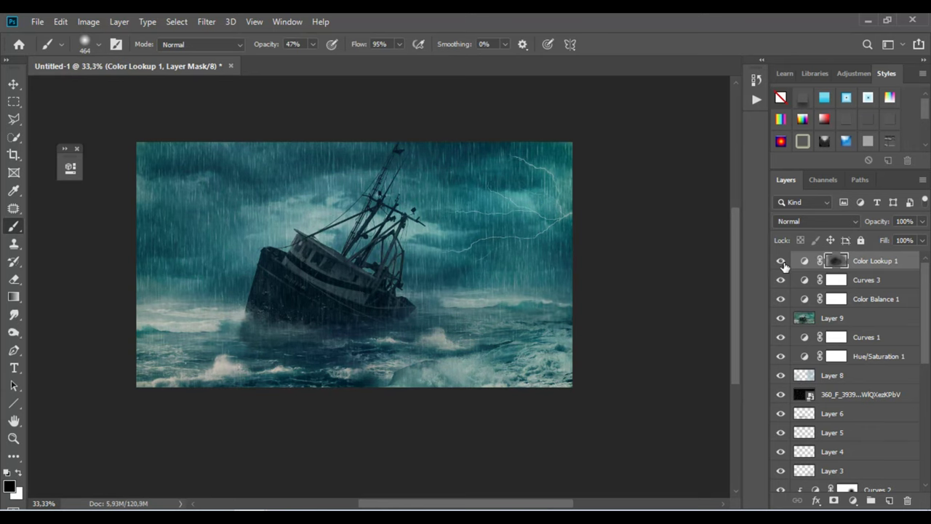
key("x")
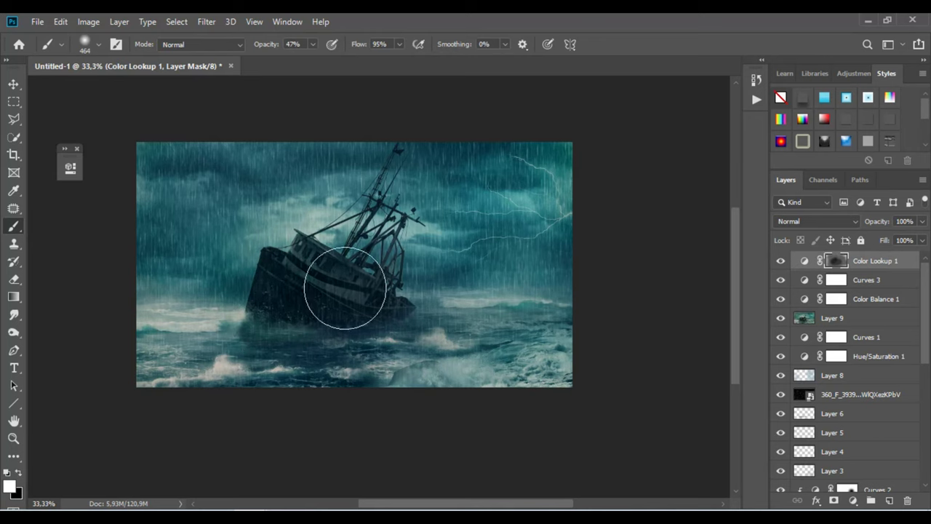
mouse_move(333, 281)
left_mouse_down()
mouse_move(342, 302)
mouse_move(290, 227)
mouse_move(406, 295)
mouse_move(469, 194)
mouse_move(420, 316)
mouse_move(146, 328)
mouse_move(258, 376)
mouse_move(312, 223)
mouse_move(512, 163)
mouse_move(307, 277)
mouse_move(374, 298)
mouse_move(191, 277)
mouse_move(302, 285)
mouse_move(342, 254)
mouse_move(519, 291)
mouse_move(339, 197)
left_mouse_up()
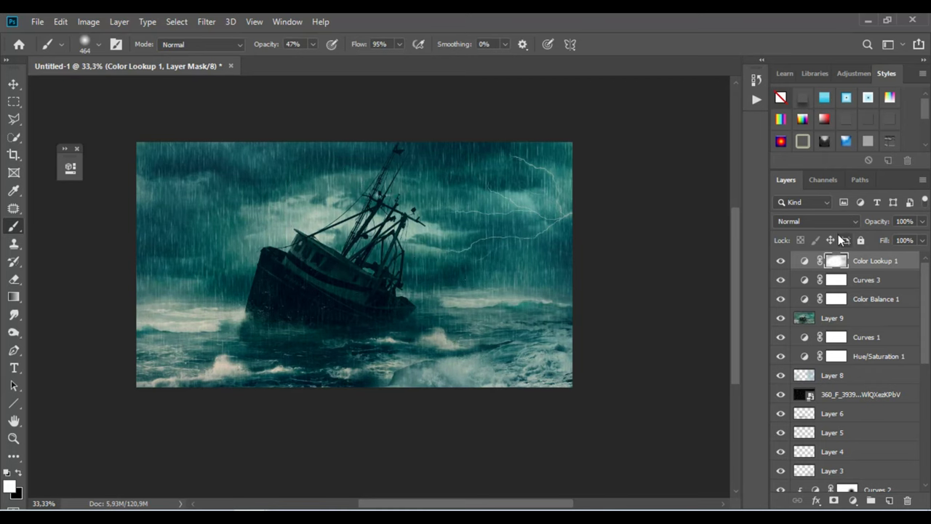
left_click(853, 500)
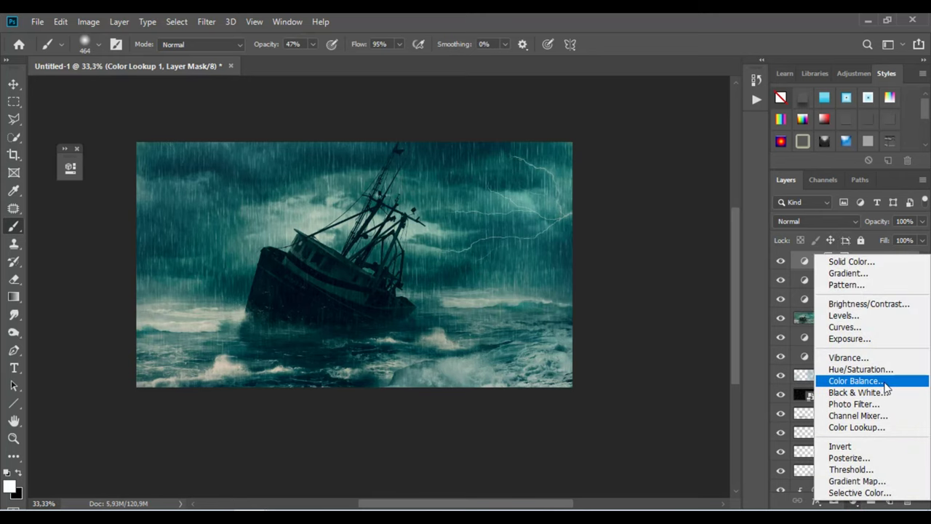
Step: Add a second Color Balance adjustment with a slight midtone shift
left_click(855, 380)
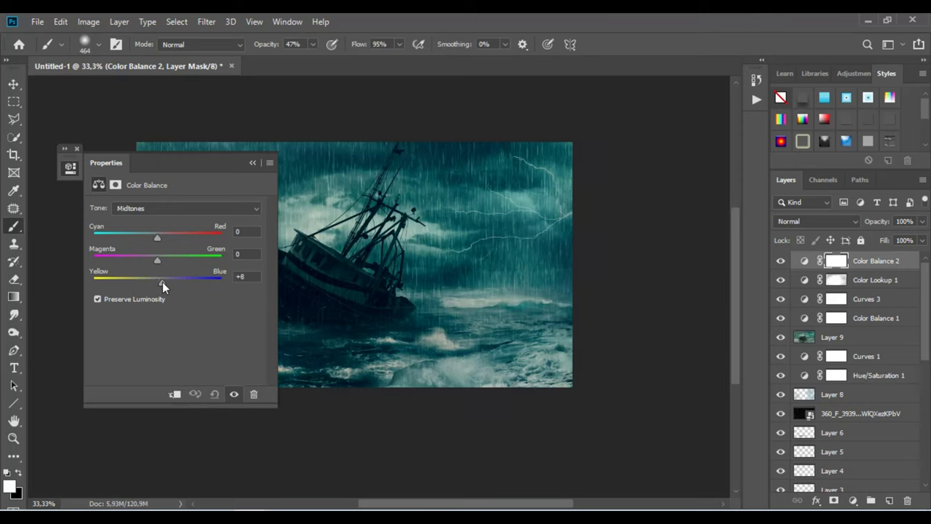
left_click_drag(157, 236, 163, 236)
left_click(252, 163)
Step: Add Levels 1 with midtones 0.86 and white point 177, then stamp visible layers into Layer 10
left_click(853, 500)
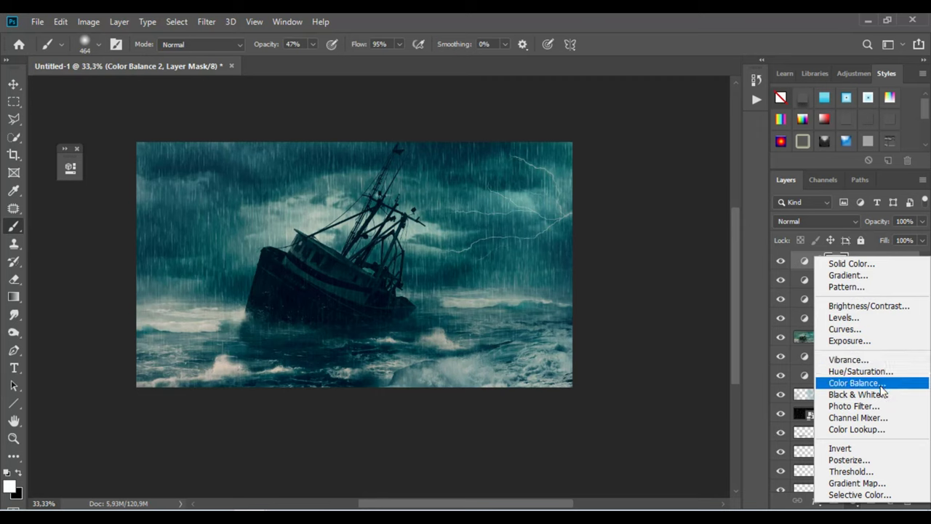
left_click(866, 318)
left_click_drag(185, 306, 193, 305)
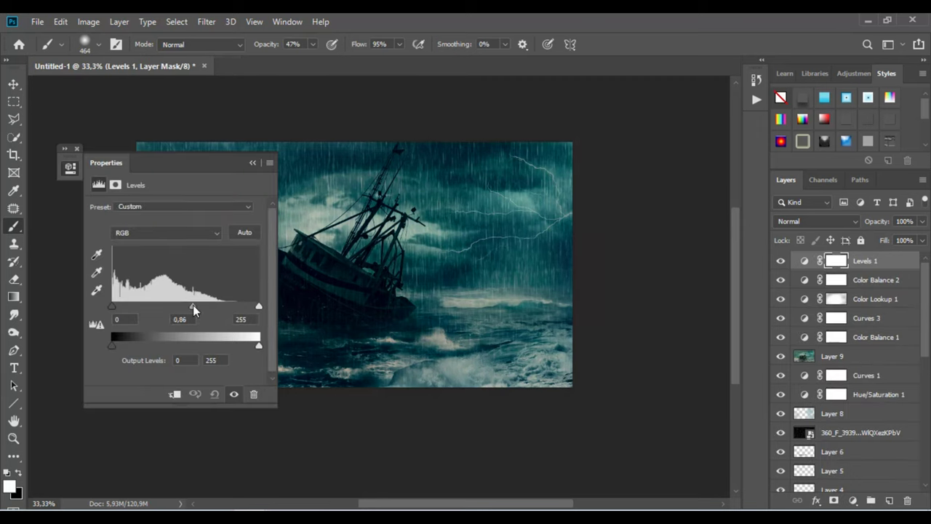
left_click_drag(258, 305, 174, 306)
left_click(254, 163)
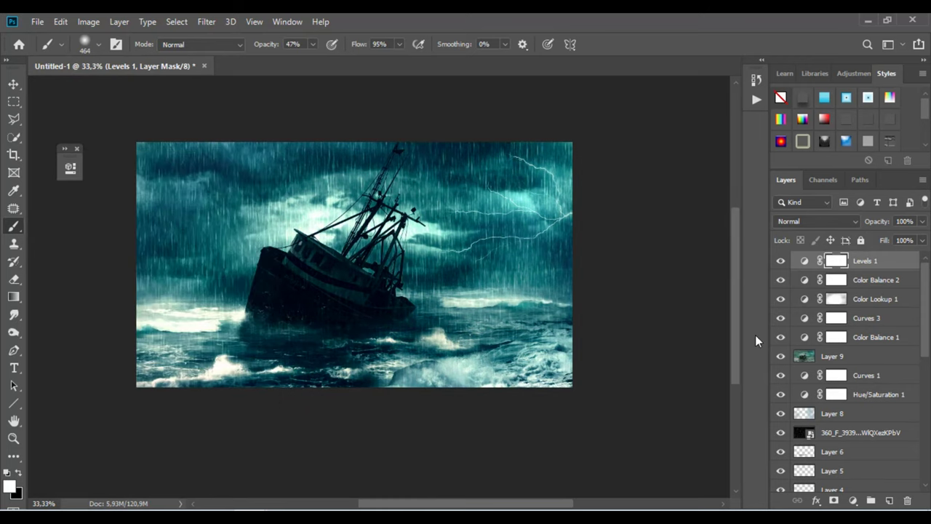
left_click(779, 261)
left_click(779, 262)
key("ctrl+shift+alt+e")
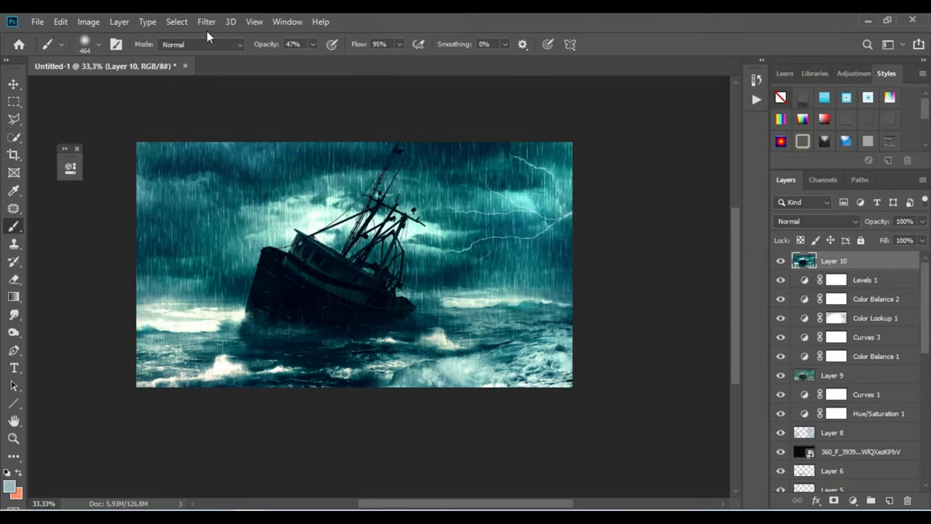
Step: In Camera Raw on Layer 10, lift shadows to about +58, pull whites and highlights to -100, and add contrast
left_click(207, 22)
left_click(229, 106)
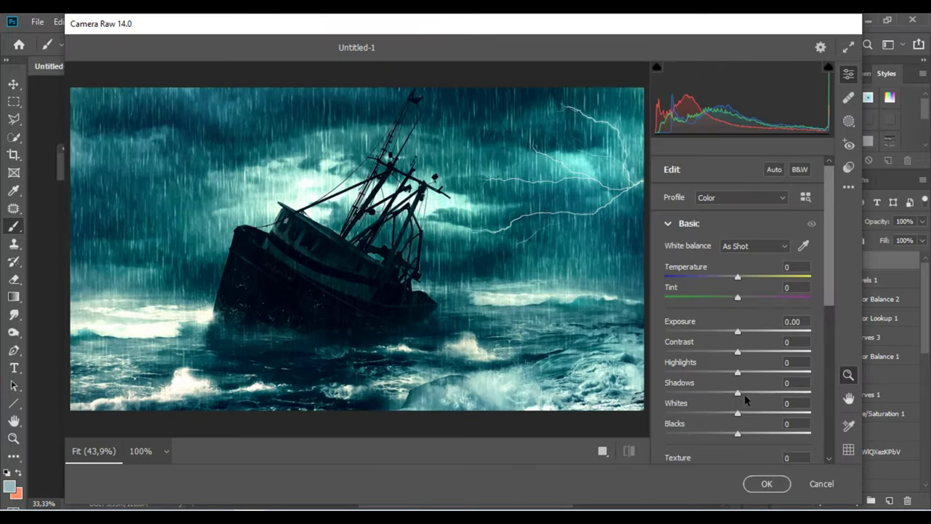
left_click_drag(744, 393, 780, 393)
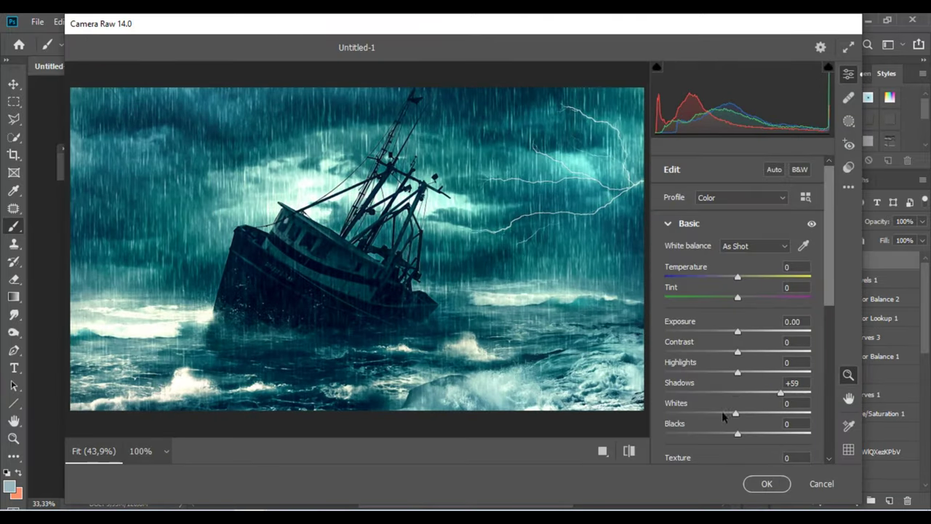
left_click_drag(735, 413, 655, 415)
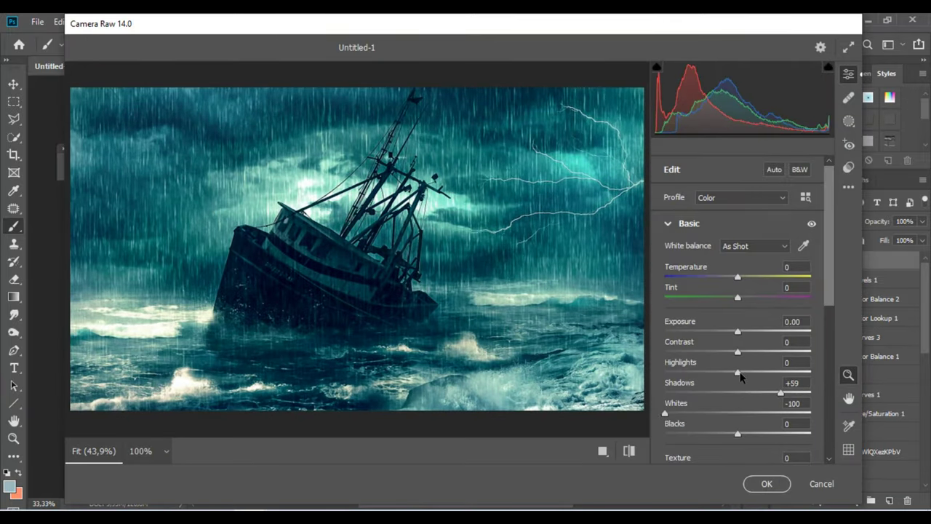
left_click_drag(738, 373, 657, 374)
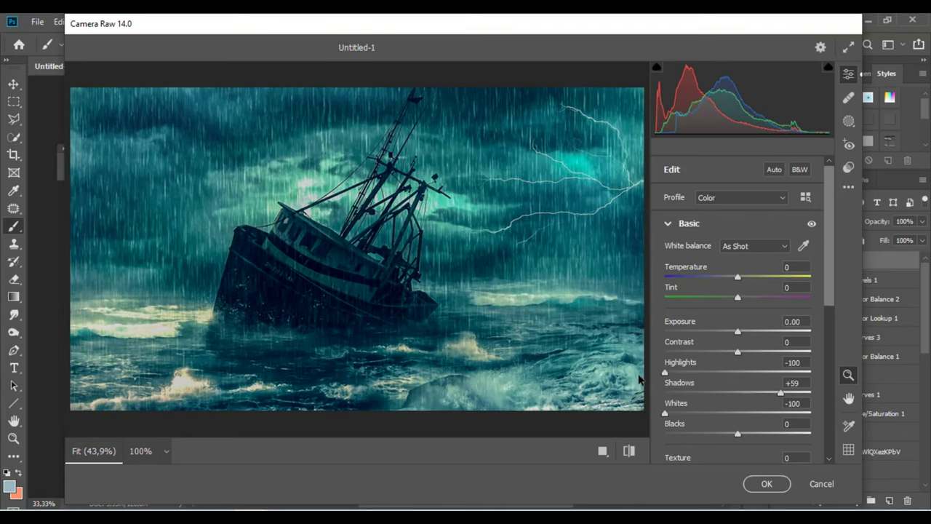
mouse_move(736, 435)
left_mouse_down()
mouse_move(716, 435)
mouse_move(768, 435)
mouse_move(751, 435)
left_mouse_up()
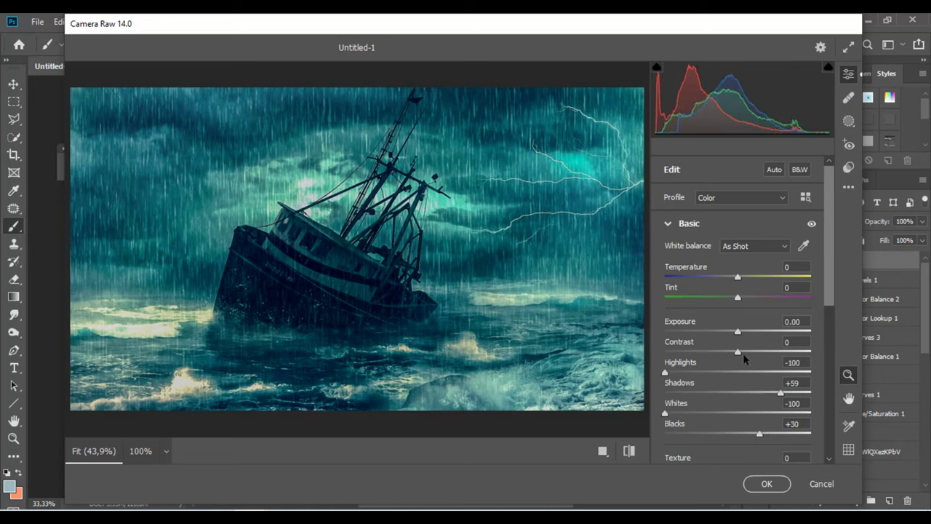
mouse_move(739, 352)
left_mouse_down()
mouse_move(780, 354)
mouse_move(731, 356)
mouse_move(786, 356)
mouse_move(666, 365)
mouse_move(771, 367)
left_mouse_up()
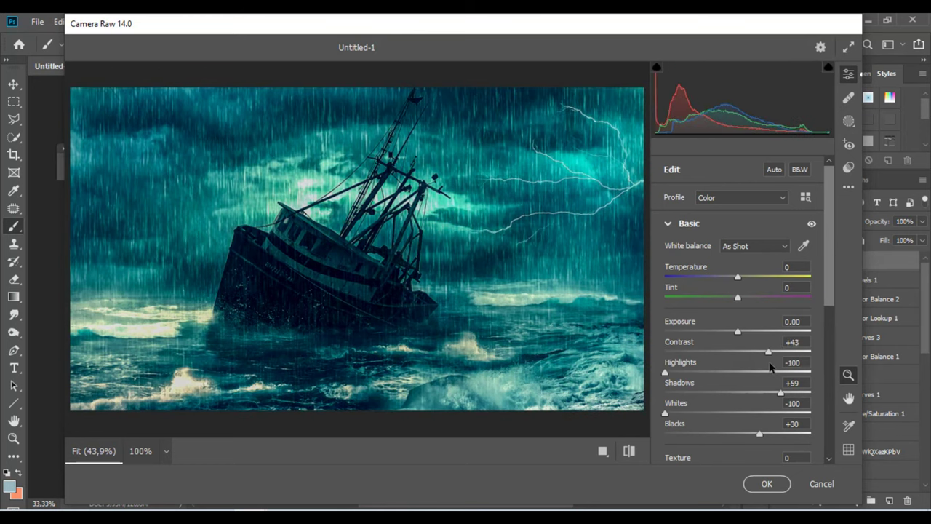
Step: Cool the temperature slightly, boost vibrance to +16, ease shadows to +55, lower blacks, and apply the grade
mouse_move(735, 277)
left_mouse_down()
mouse_move(748, 280)
mouse_move(736, 283)
left_mouse_up()
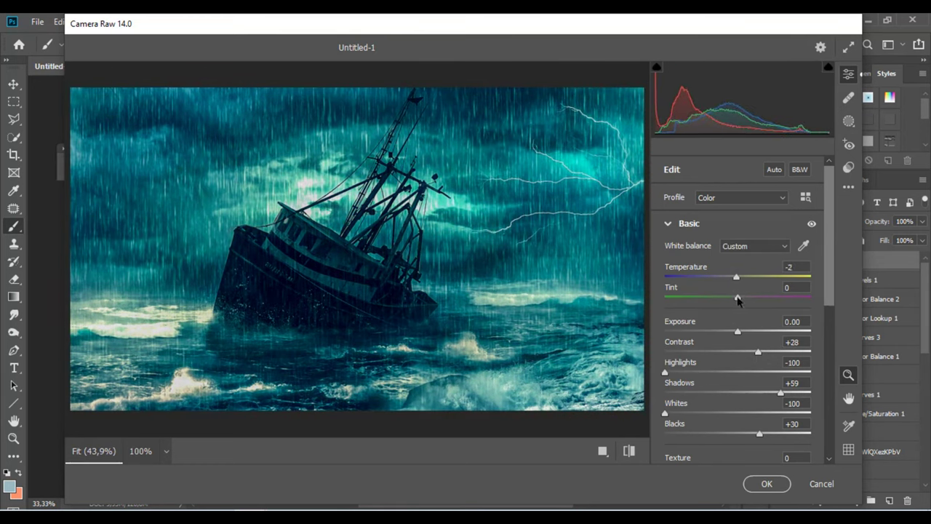
scroll(724, 373, "down", 2)
scroll(738, 422, "down", 3)
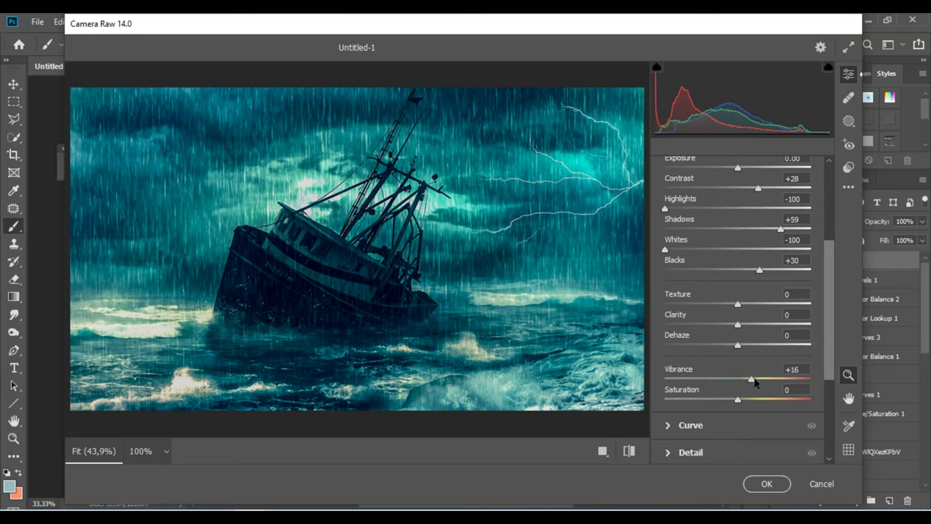
mouse_move(752, 379)
left_mouse_down()
mouse_move(789, 379)
mouse_move(709, 379)
mouse_move(749, 379)
mouse_move(756, 399)
mouse_move(730, 400)
mouse_move(744, 400)
left_mouse_up()
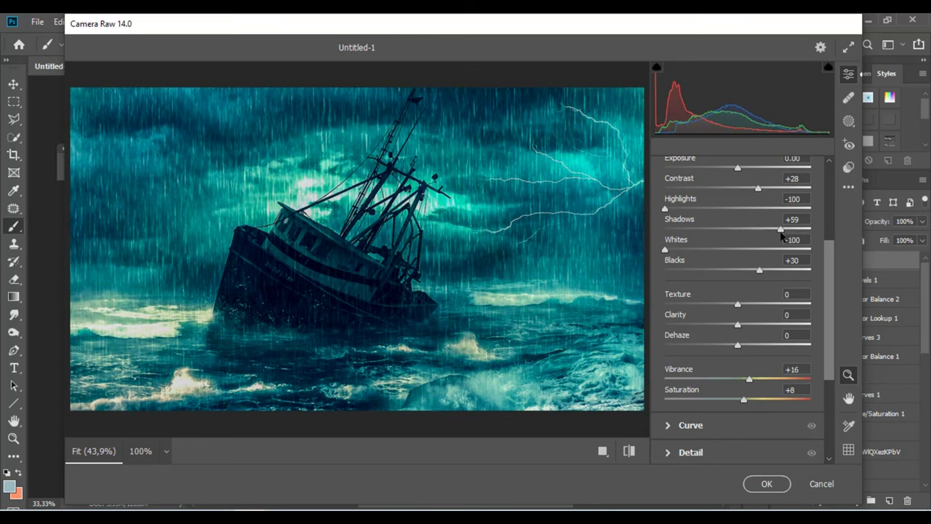
mouse_move(780, 232)
left_mouse_down()
mouse_move(764, 231)
mouse_move(778, 233)
left_mouse_up()
left_click_drag(760, 271, 737, 272)
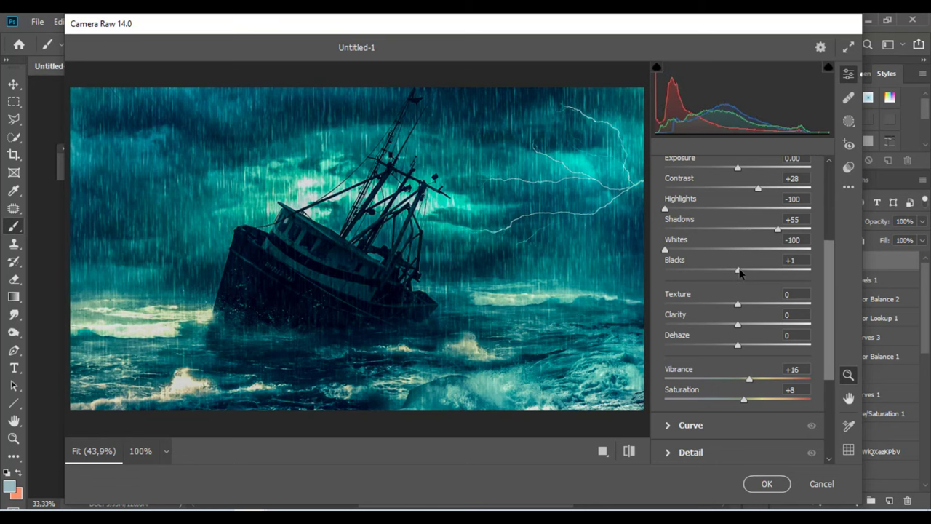
left_click(764, 486)
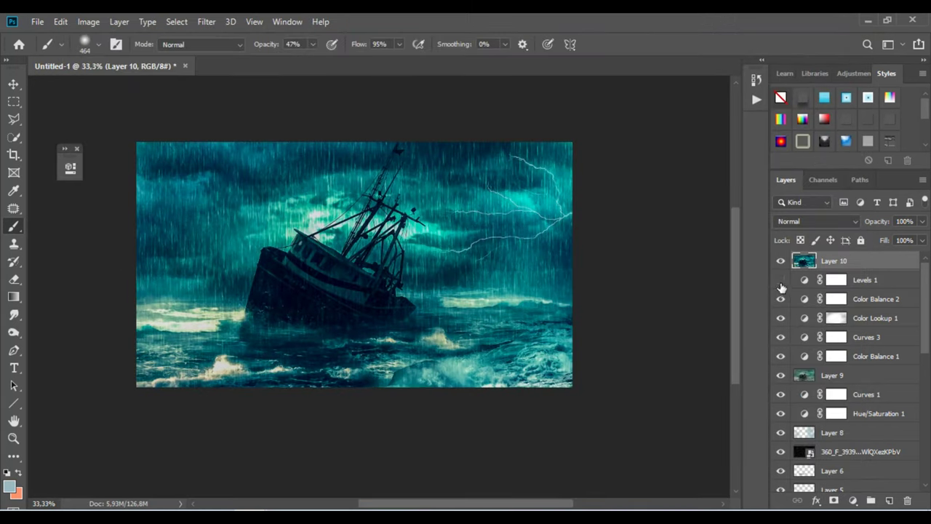
Step: Compare Layer 10 at lower opacity with grading layers hidden, then restore 100% opacity and show all layers including Levels 1
left_click(921, 222)
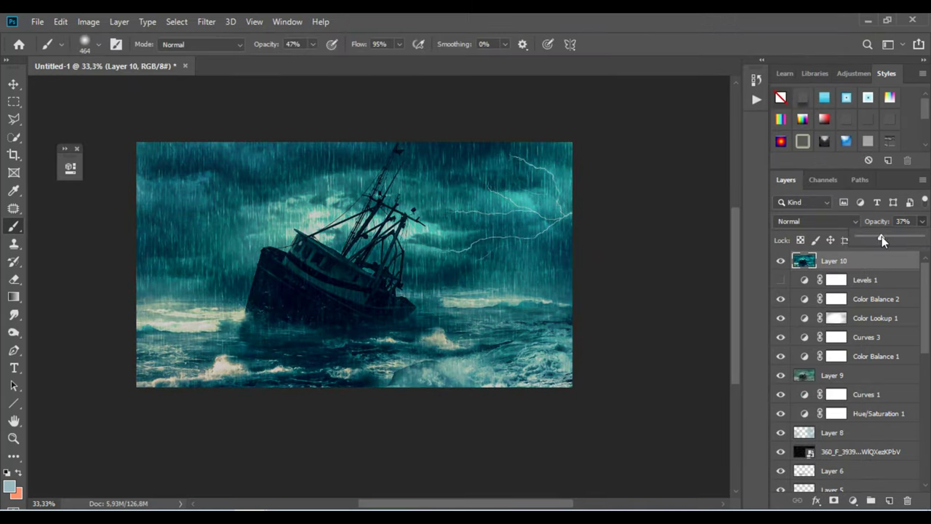
left_click_drag(897, 240, 921, 239)
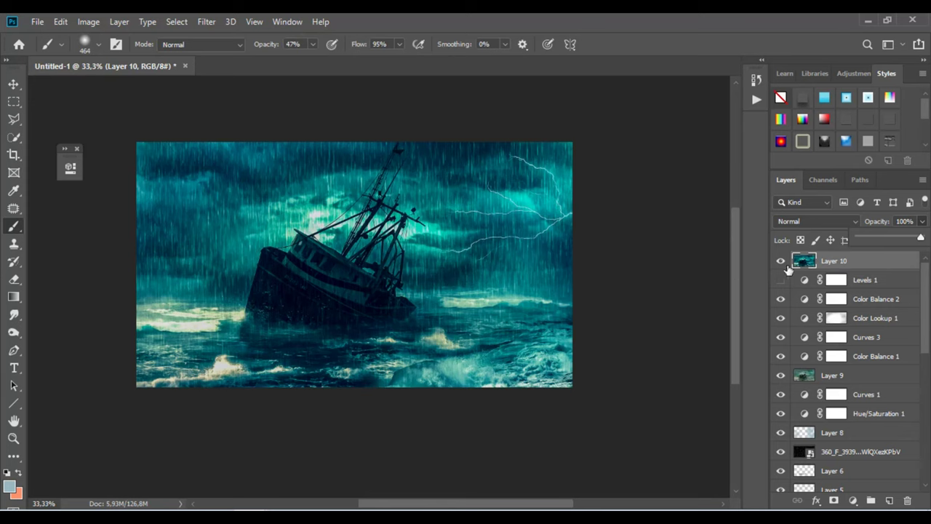
left_click_drag(780, 298, 779, 357)
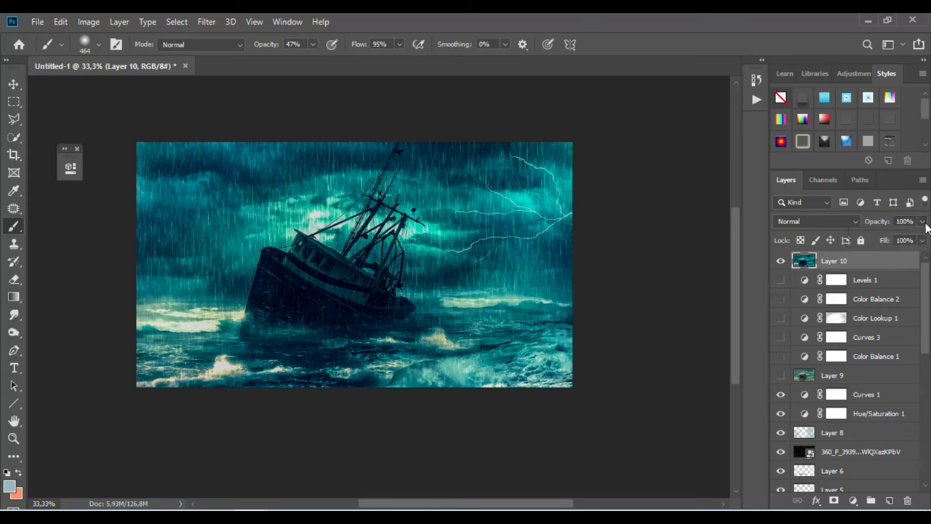
mouse_move(924, 222)
left_mouse_down()
mouse_move(899, 242)
mouse_move(880, 238)
left_mouse_up()
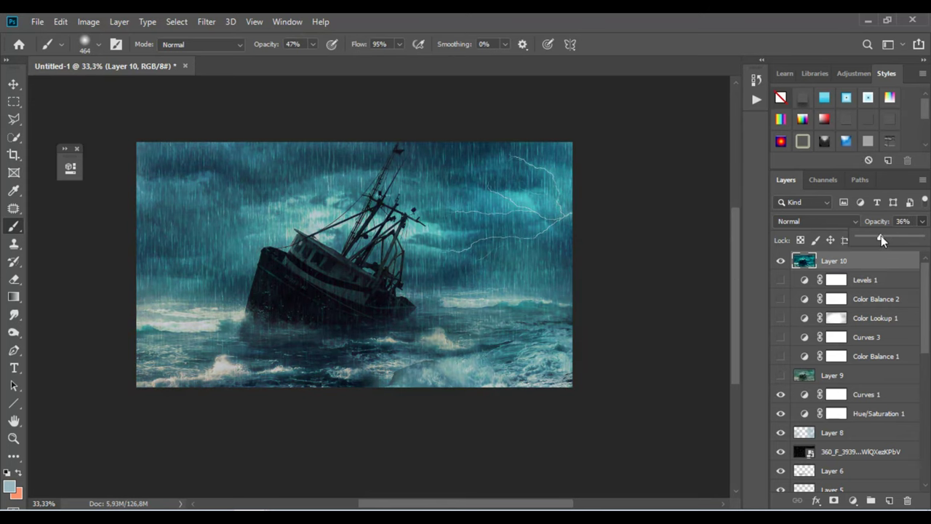
left_click_drag(780, 356, 780, 299)
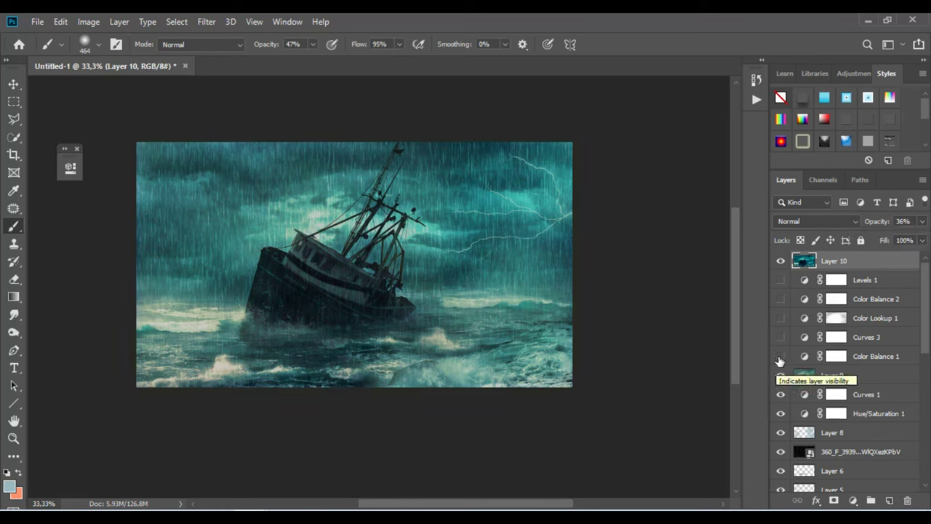
left_click(780, 280)
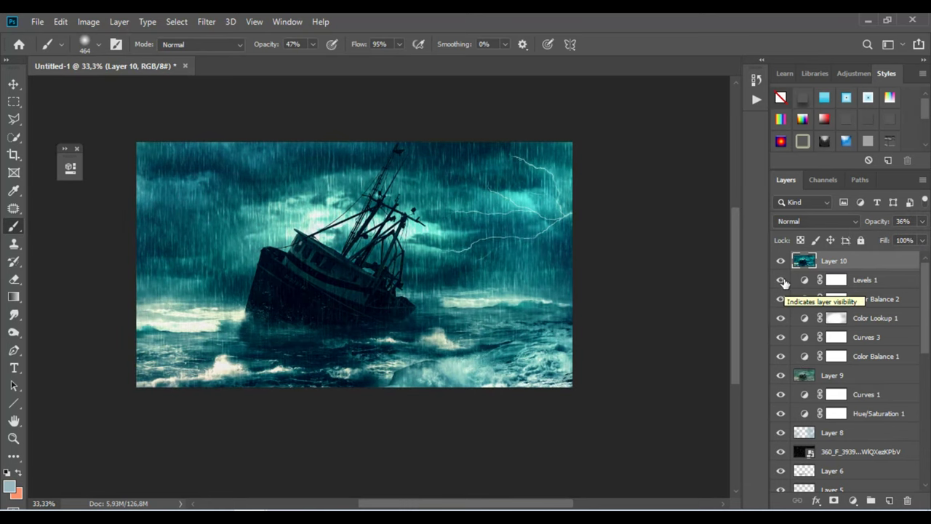
left_click_drag(922, 222, 929, 240)
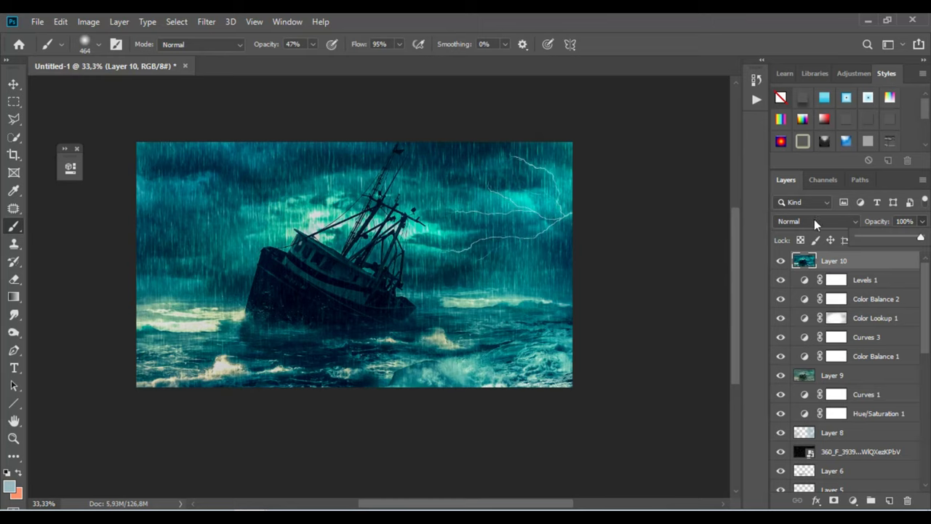
Step: Add a black Solid Color fill layer and mask out its centre with a 1102 px soft brush
left_click(853, 501)
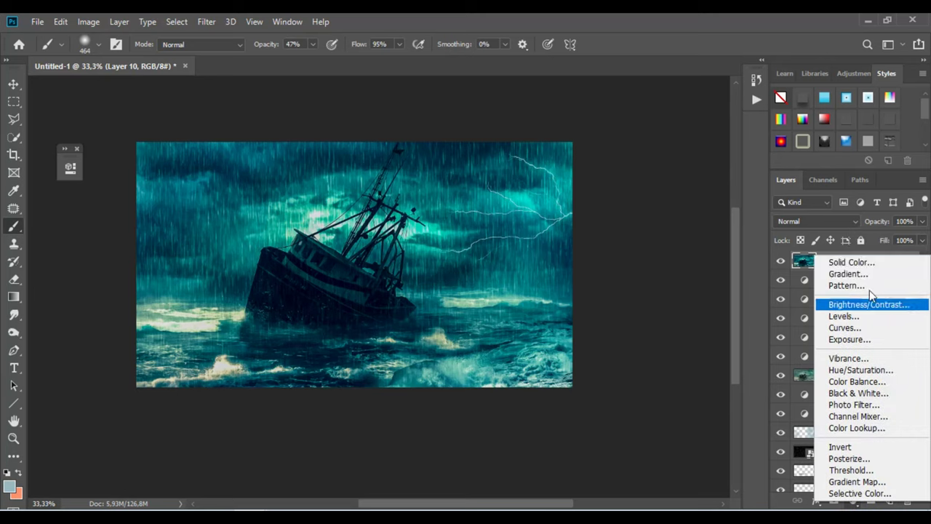
left_click(844, 260)
left_click(807, 266)
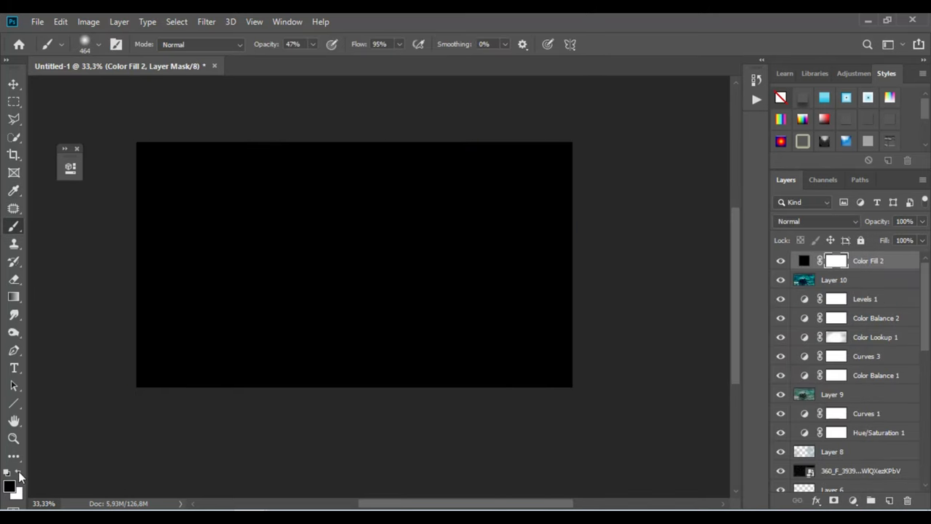
right_click(318, 290)
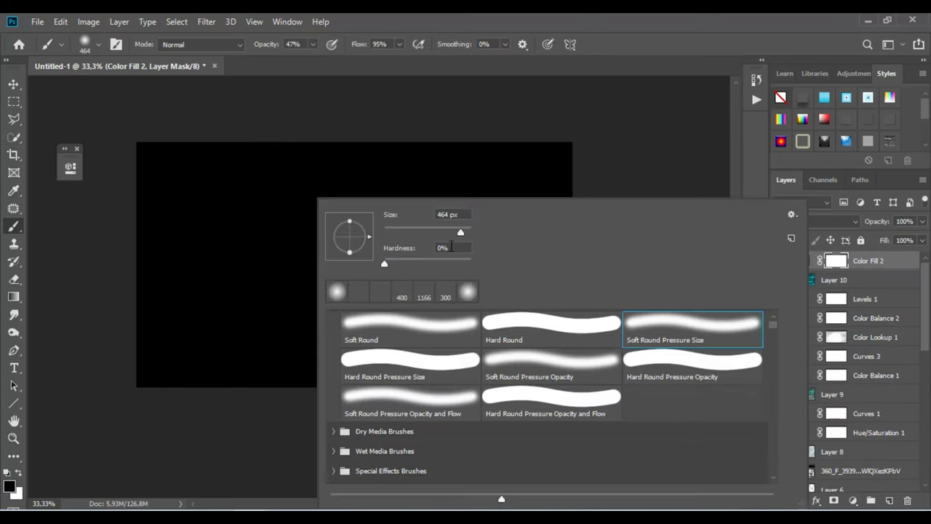
left_click(279, 241)
mouse_move(281, 243)
left_mouse_down()
mouse_move(329, 259)
mouse_move(325, 244)
mouse_move(395, 229)
mouse_move(333, 249)
mouse_move(197, 239)
mouse_move(225, 253)
mouse_move(314, 197)
mouse_move(476, 252)
mouse_move(532, 244)
mouse_move(499, 229)
left_mouse_up()
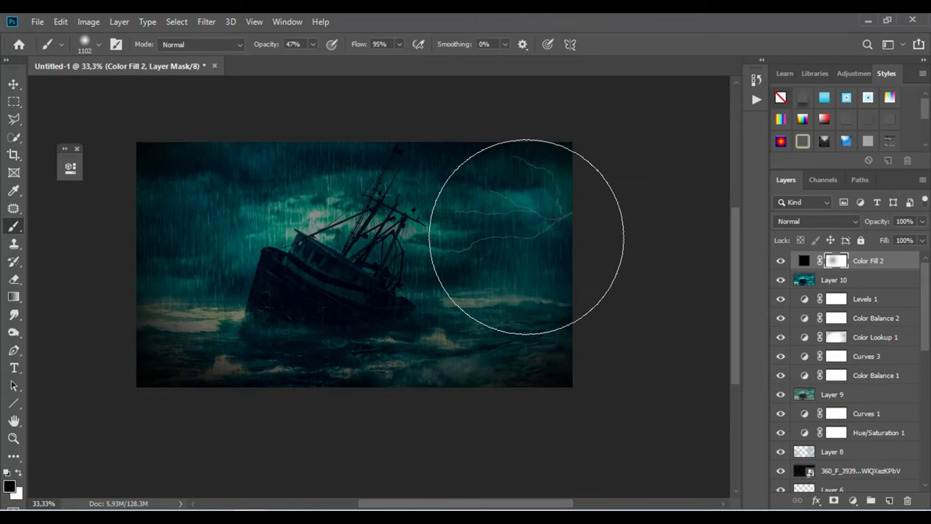
Step: Set the black fill's opacity to 86% and clear more of its mask around the boat
left_click(922, 223)
left_click_drag(922, 238, 900, 239)
left_click_drag(900, 242, 911, 240)
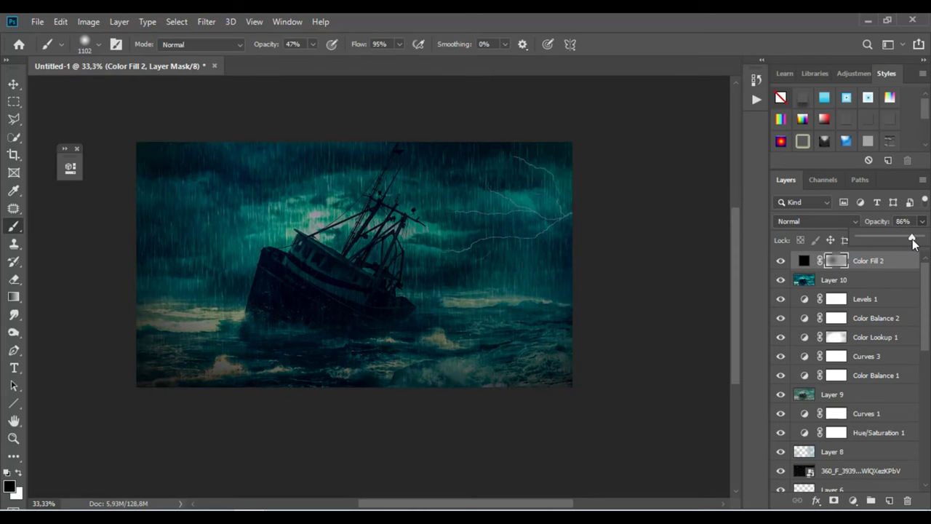
mouse_move(291, 218)
left_mouse_down()
mouse_move(342, 249)
mouse_move(330, 274)
mouse_move(301, 260)
mouse_move(373, 270)
mouse_move(328, 249)
mouse_move(353, 264)
mouse_move(270, 264)
mouse_move(395, 251)
mouse_move(278, 216)
mouse_move(312, 254)
mouse_move(395, 241)
mouse_move(456, 263)
left_mouse_up()
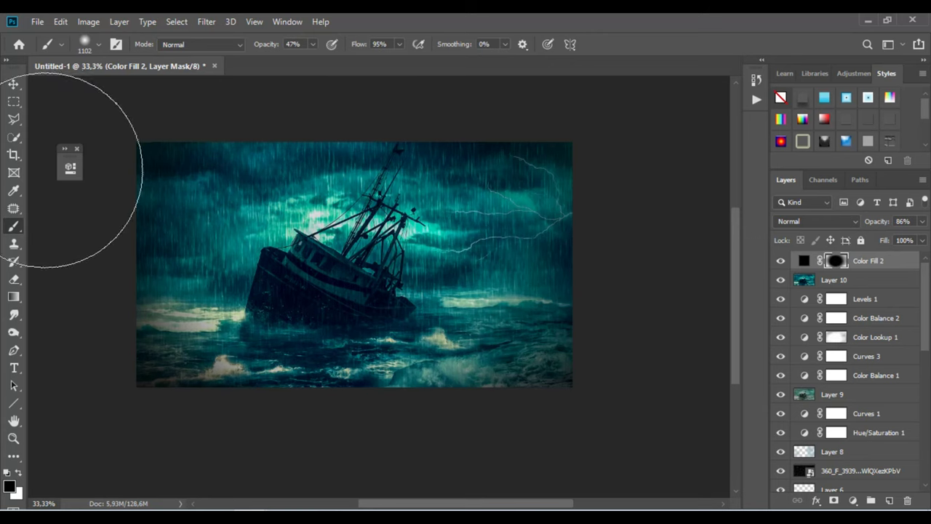